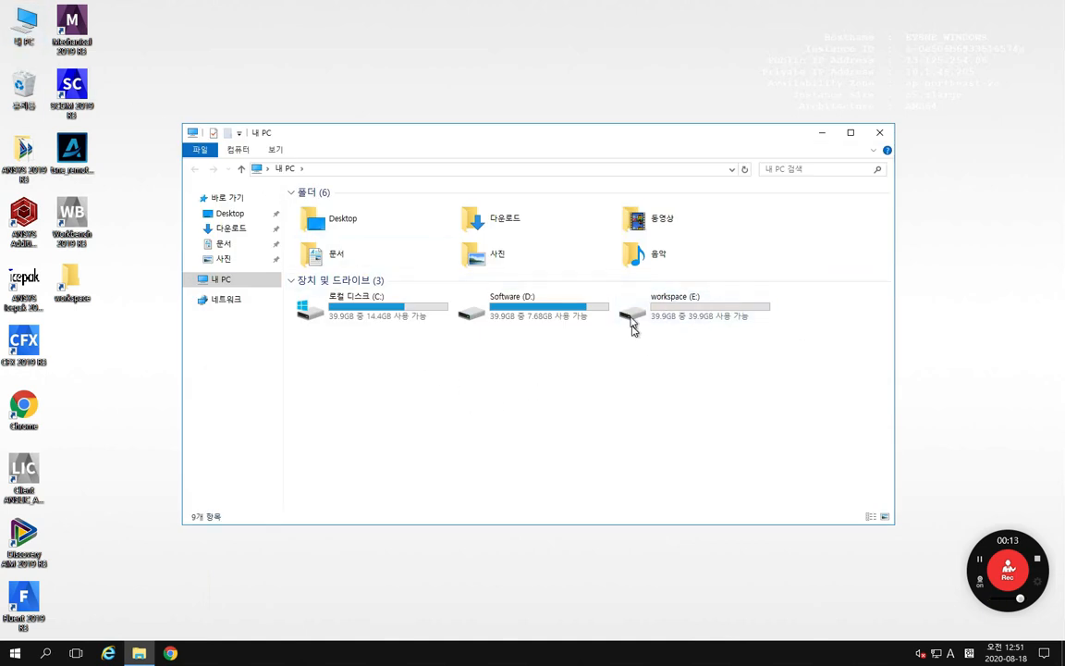
Step: Open the workspace folder on the workspace (E:) drive
{"action": "left_click", "coordinate": [694, 308]}
{"action": "double_click", "coordinate": [693, 308]}
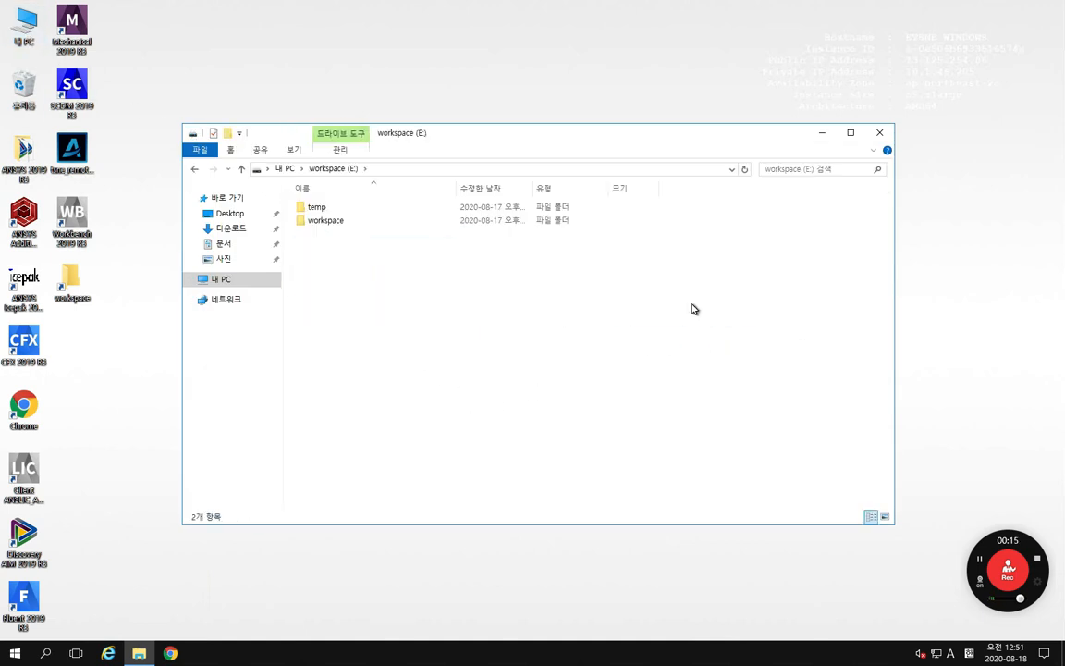
{"action": "double_click", "coordinate": [333, 229]}
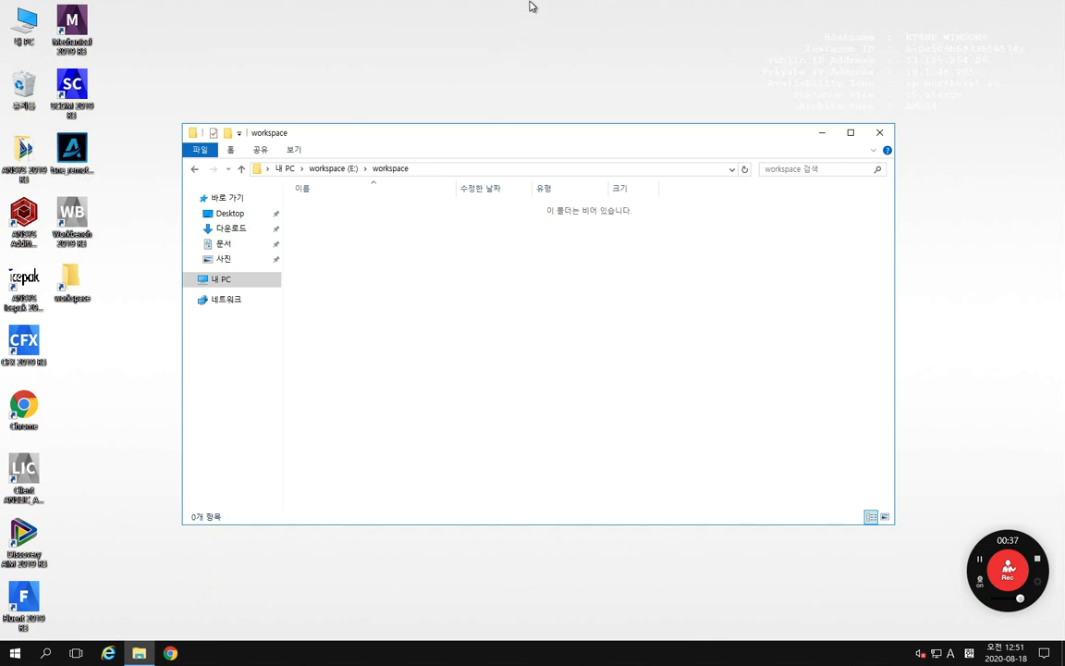
Step: Switch to the local desktop and copy the WS02_BladeGen_OH2_Pump_Impeller_files folder together with WS02_BladeGen_OH2_Pump_Impeller.wbpj
{"action": "mouse_move", "coordinate": [530, 6]}
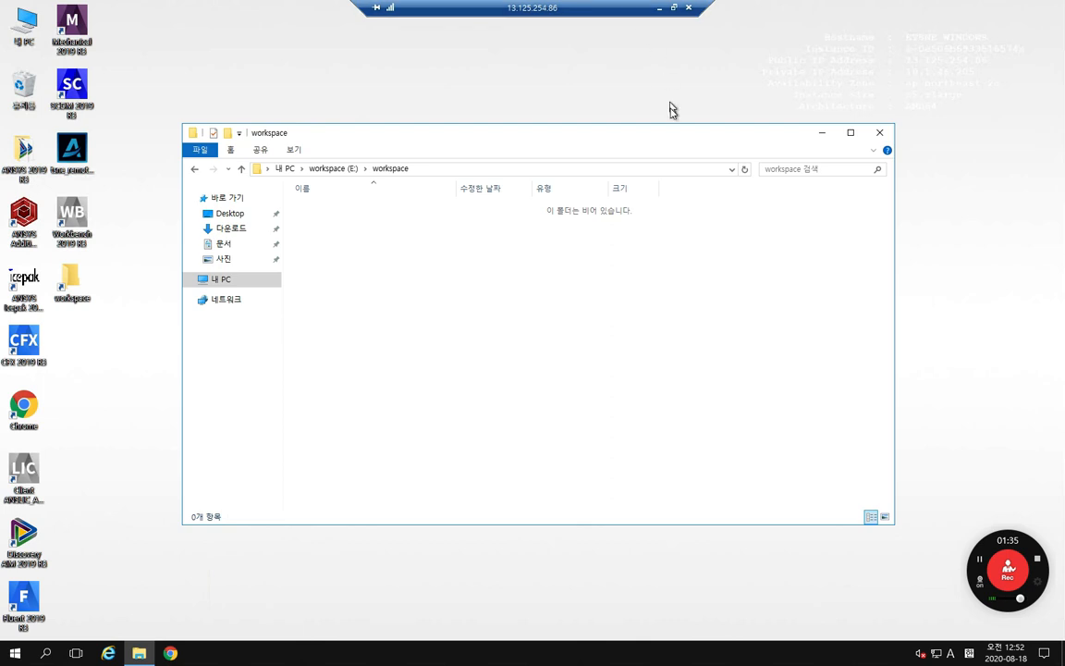
{"action": "left_click", "coordinate": [660, 8]}
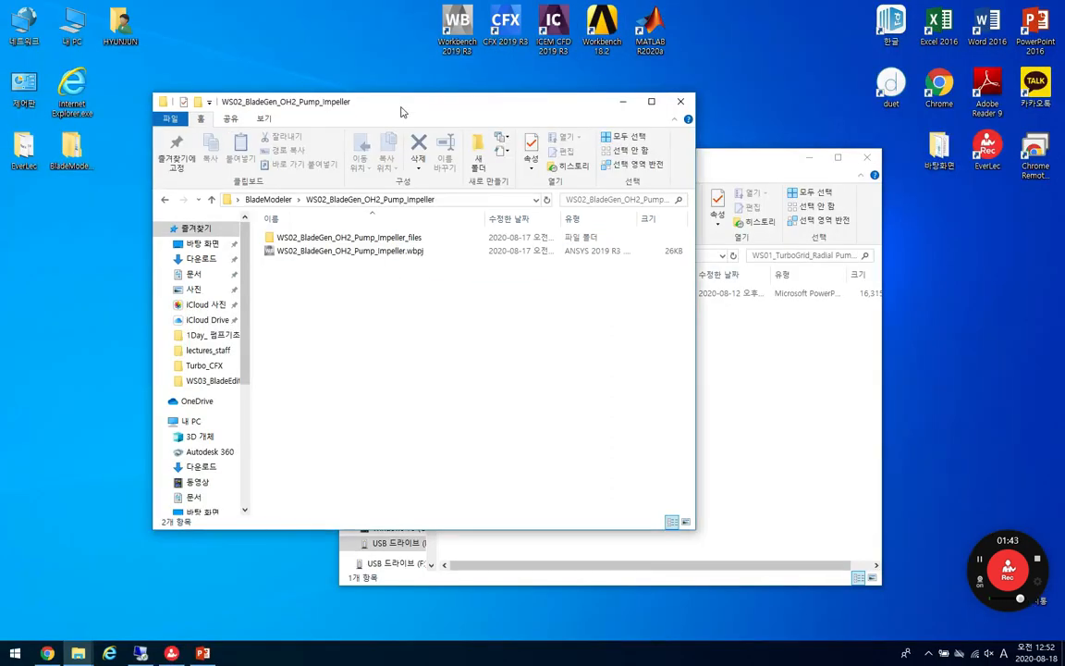
{"action": "left_click_drag", "start_coordinate": [402, 109], "coordinate": [394, 117]}
{"action": "left_click_drag", "start_coordinate": [415, 317], "coordinate": [300, 242]}
{"action": "left_click", "coordinate": [353, 308]}
{"action": "left_click_drag", "start_coordinate": [431, 299], "coordinate": [292, 245]}
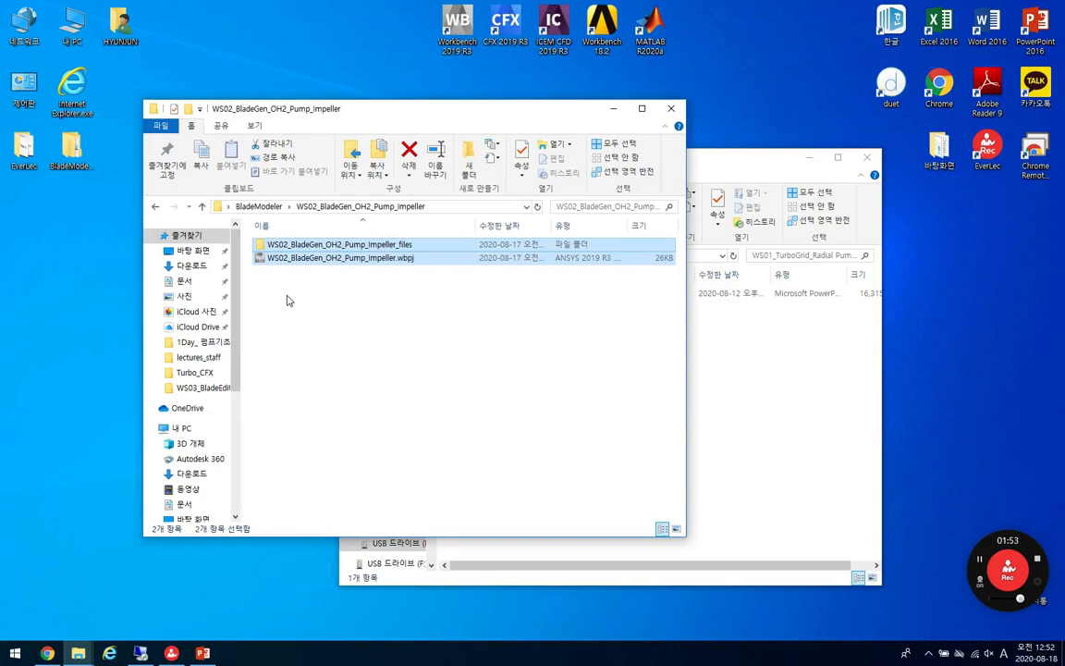
{"action": "left_click", "coordinate": [305, 284]}
{"action": "left_click_drag", "start_coordinate": [390, 299], "coordinate": [280, 246]}
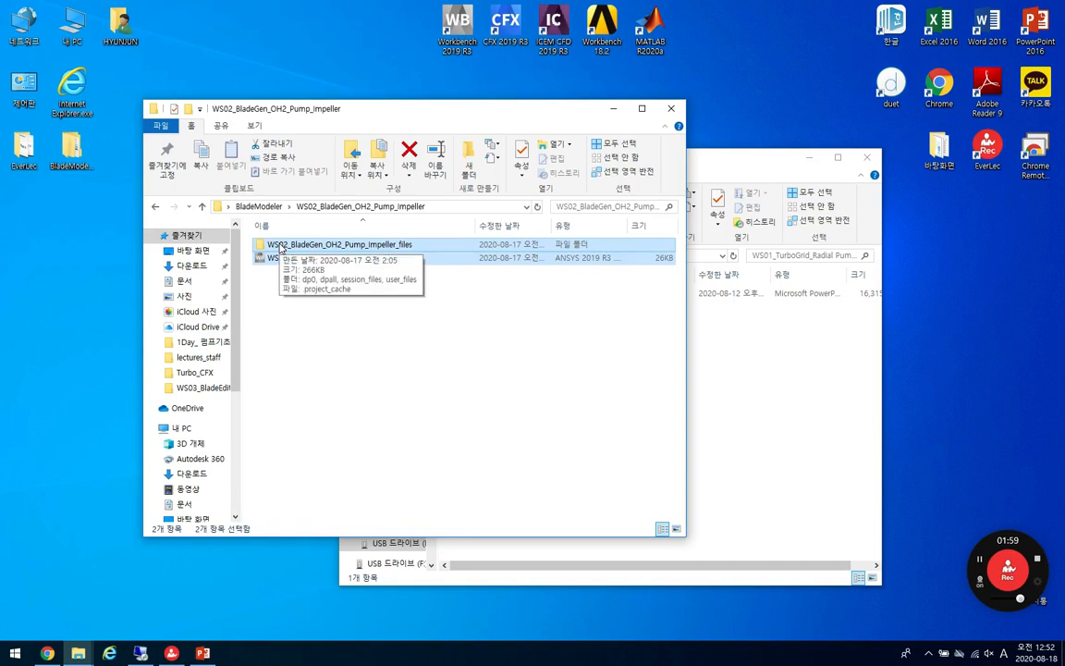
{"action": "left_click", "coordinate": [303, 335]}
{"action": "left_click_drag", "start_coordinate": [389, 293], "coordinate": [277, 248]}
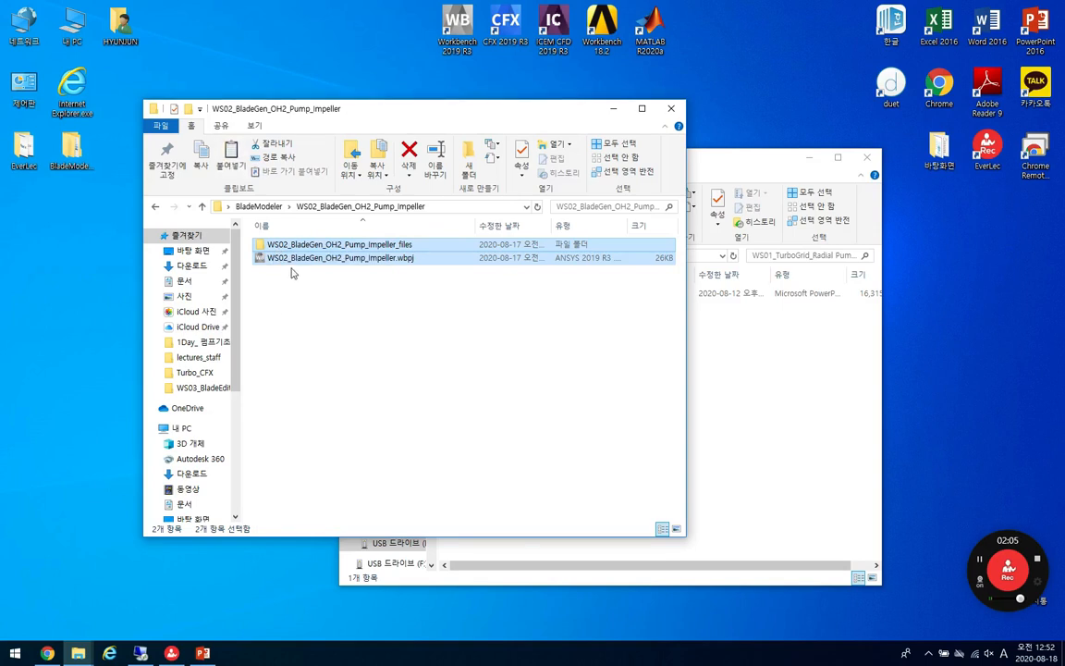
{"action": "right_click", "coordinate": [305, 246]}
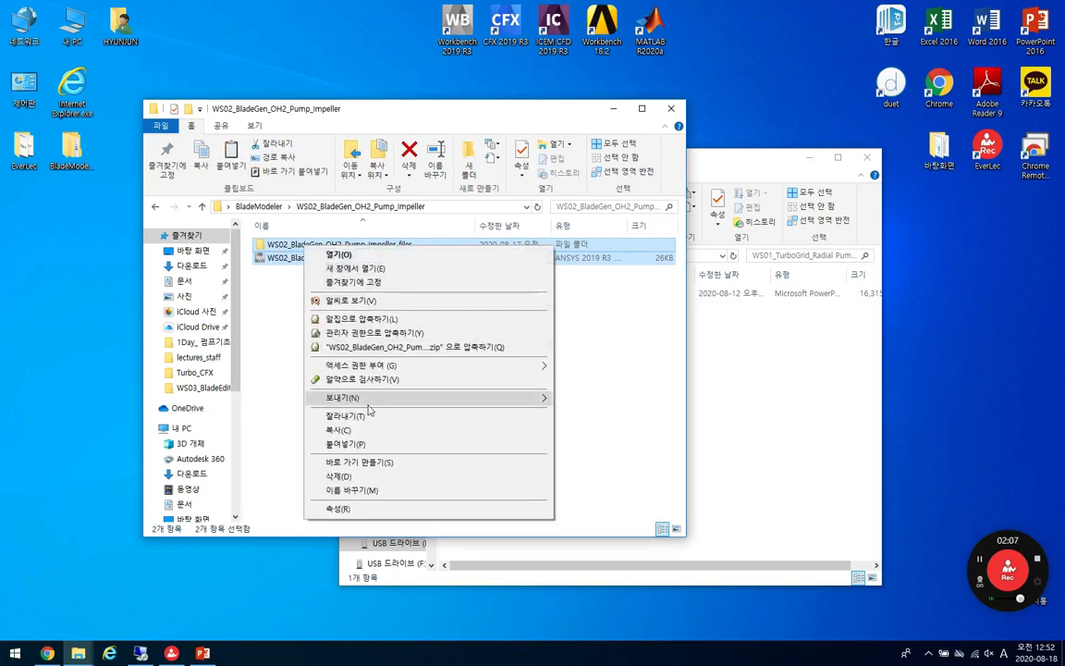
{"action": "left_click", "coordinate": [344, 430]}
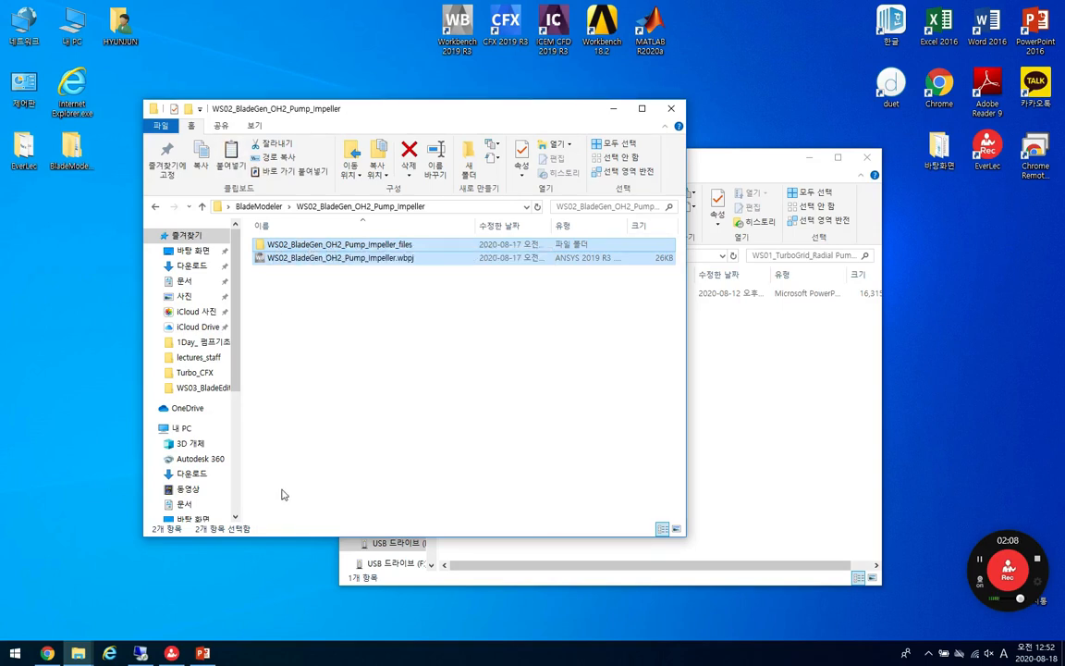
Step: Switch back to the remote desktop, paste the copied project file and folder into E:\workspace, and widen the name column to fit
{"action": "left_click", "coordinate": [141, 654]}
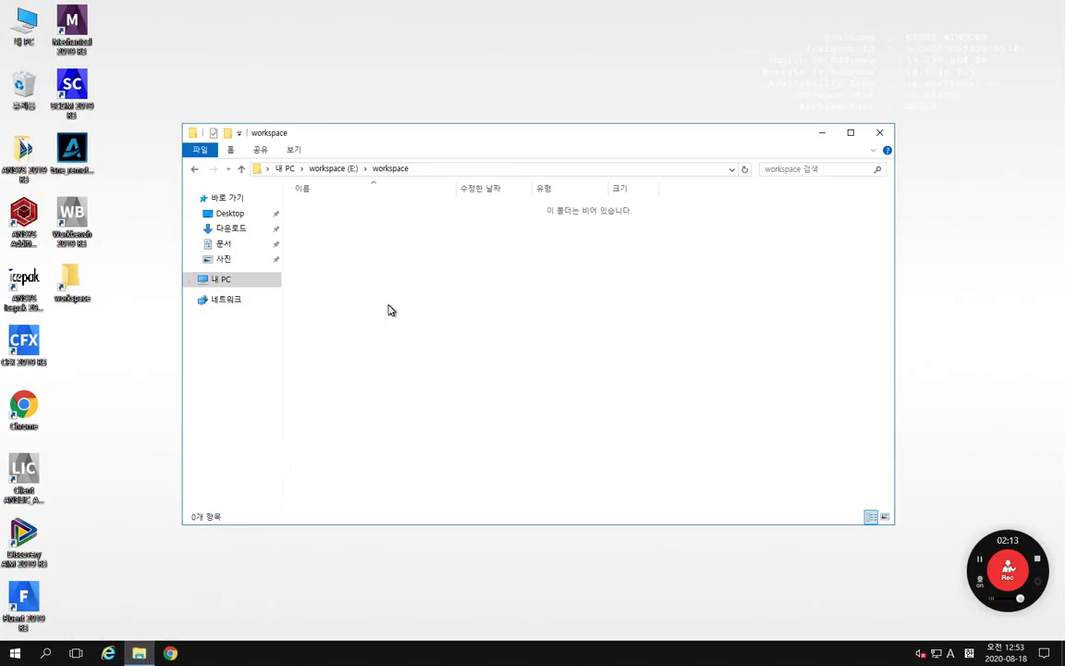
{"action": "right_click", "coordinate": [362, 252]}
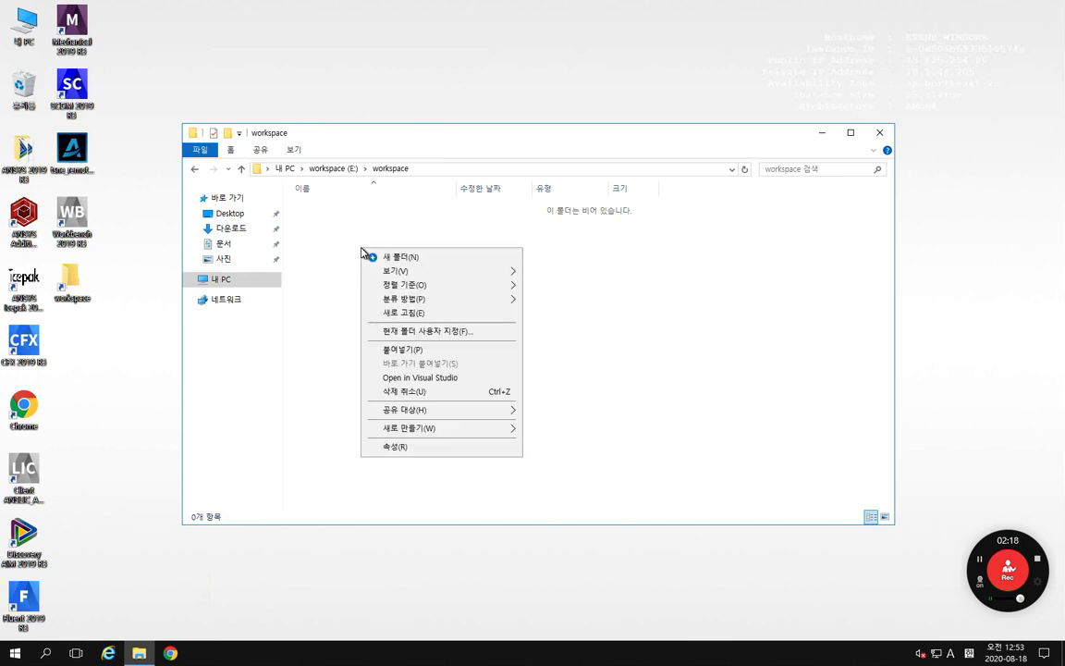
{"action": "left_click", "coordinate": [403, 348]}
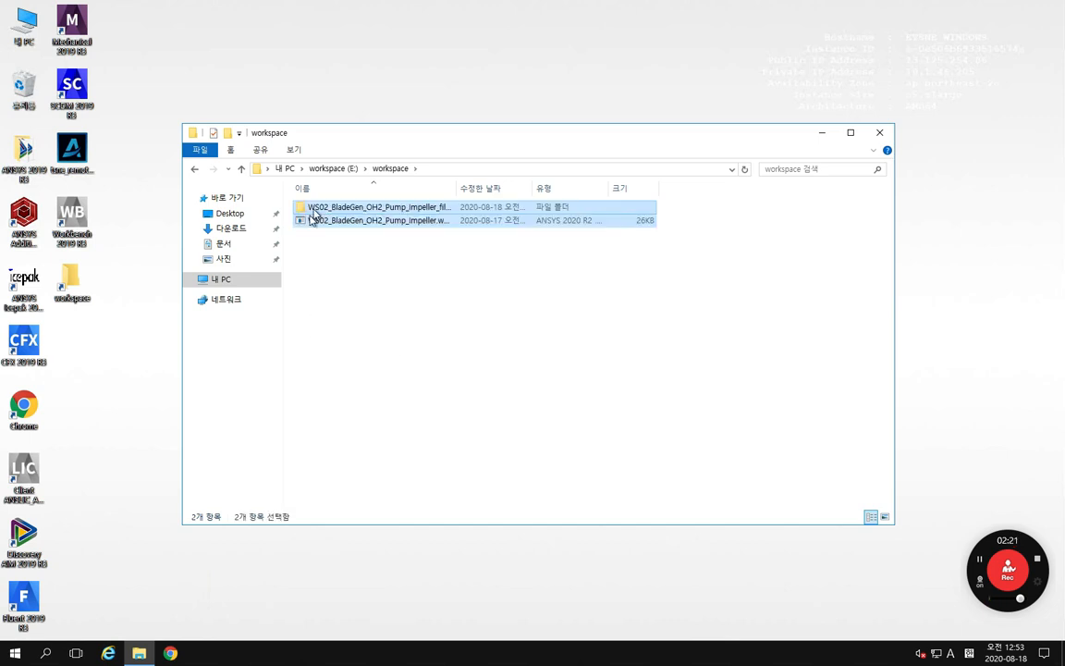
{"action": "left_click_drag", "start_coordinate": [457, 196], "coordinate": [524, 187]}
{"action": "left_click", "coordinate": [437, 309]}
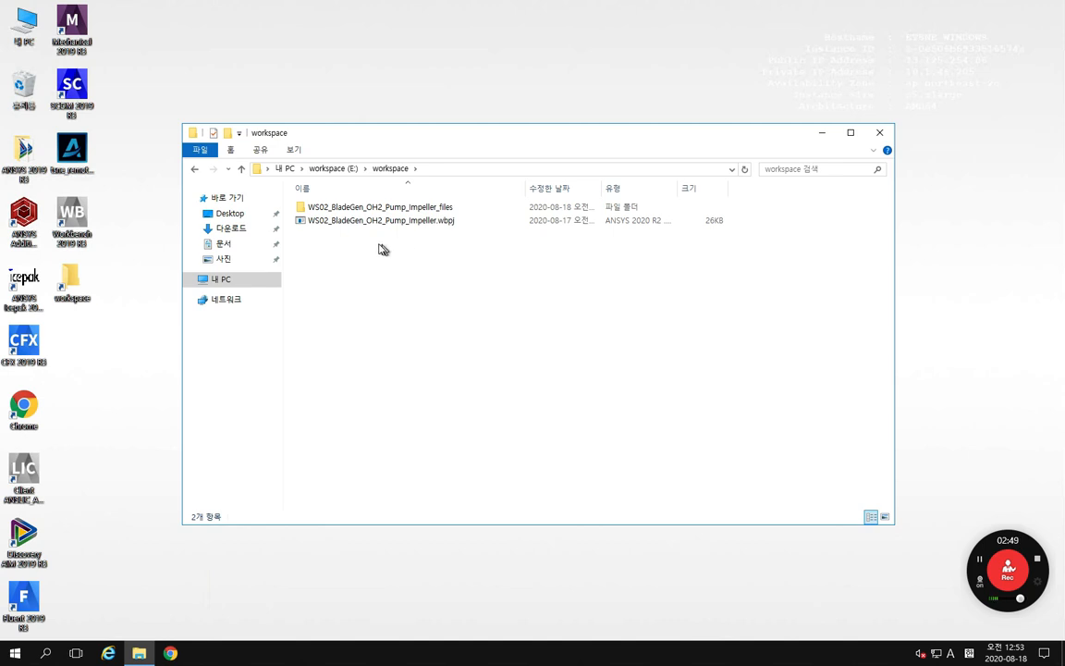
{"action": "left_click", "coordinate": [335, 224]}
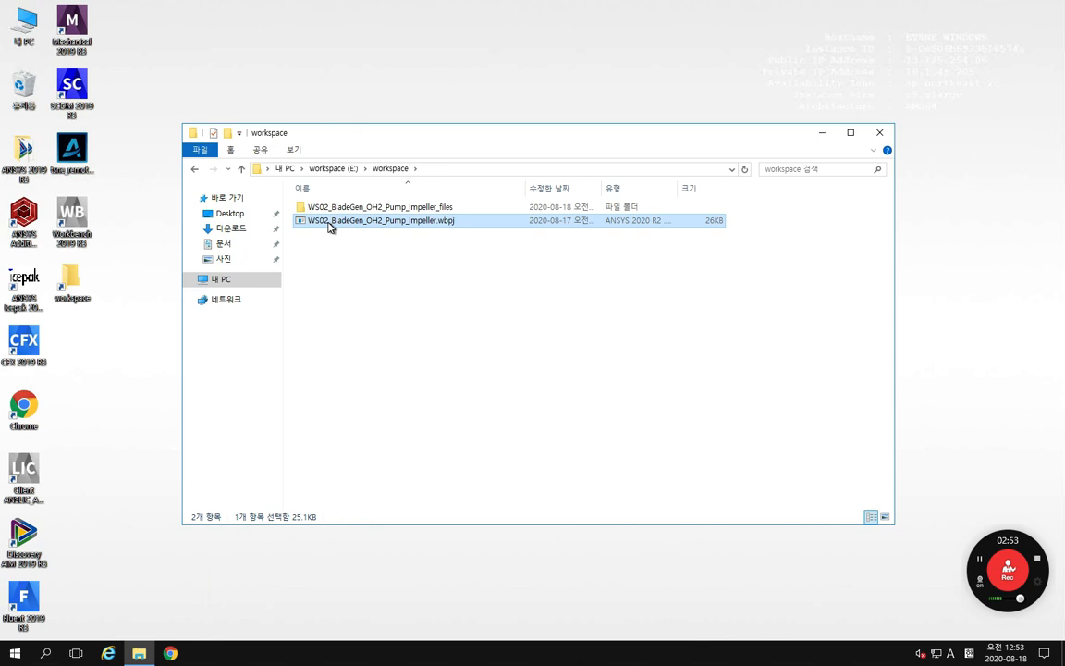
{"action": "left_click", "coordinate": [330, 226]}
{"action": "right_click", "coordinate": [340, 226]}
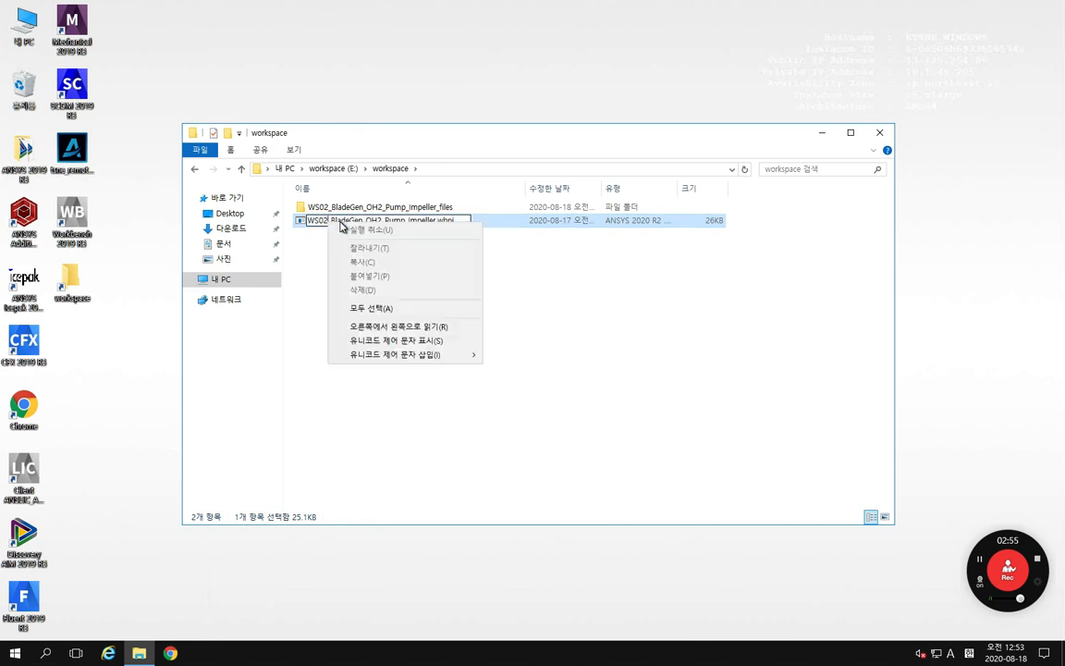
{"action": "left_click", "coordinate": [325, 221]}
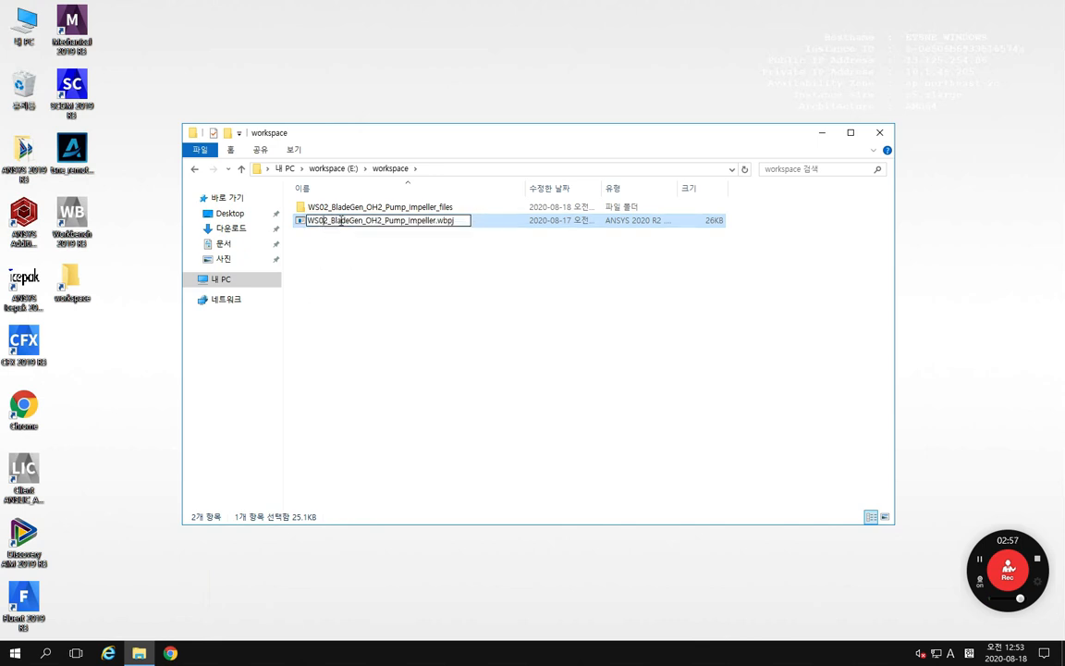
{"action": "left_click", "coordinate": [341, 277]}
Step: Rename the pasted .wbpj project file as WS01_TurboGrid_OH2_Pump_Impeller.wbpj
{"action": "left_click", "coordinate": [339, 224]}
{"action": "right_click", "coordinate": [338, 225]}
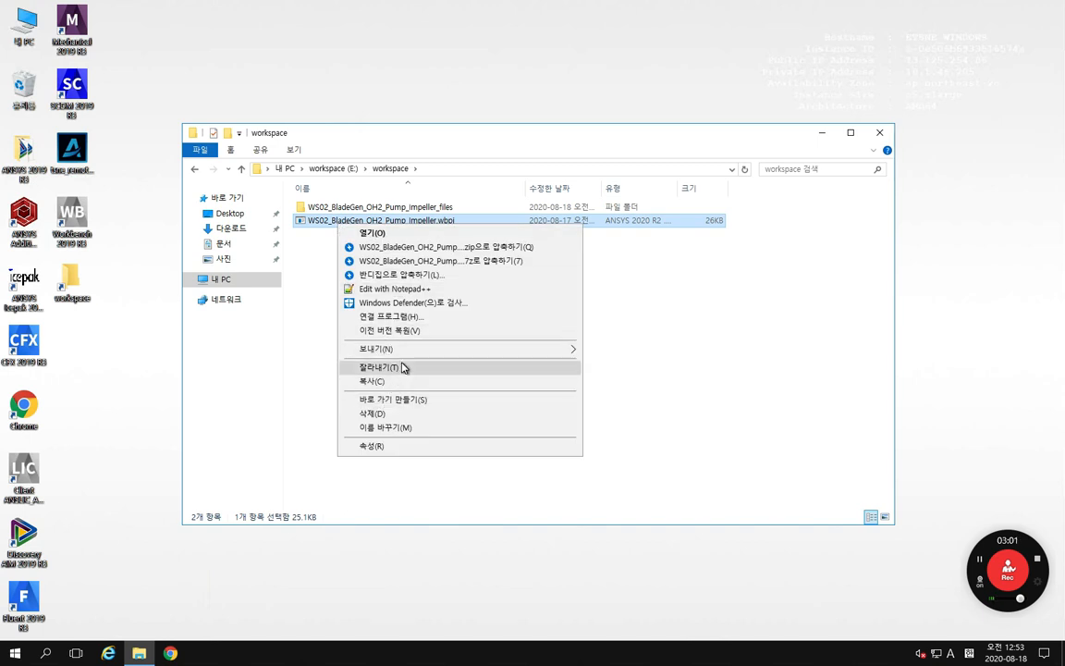
{"action": "left_click", "coordinate": [388, 426]}
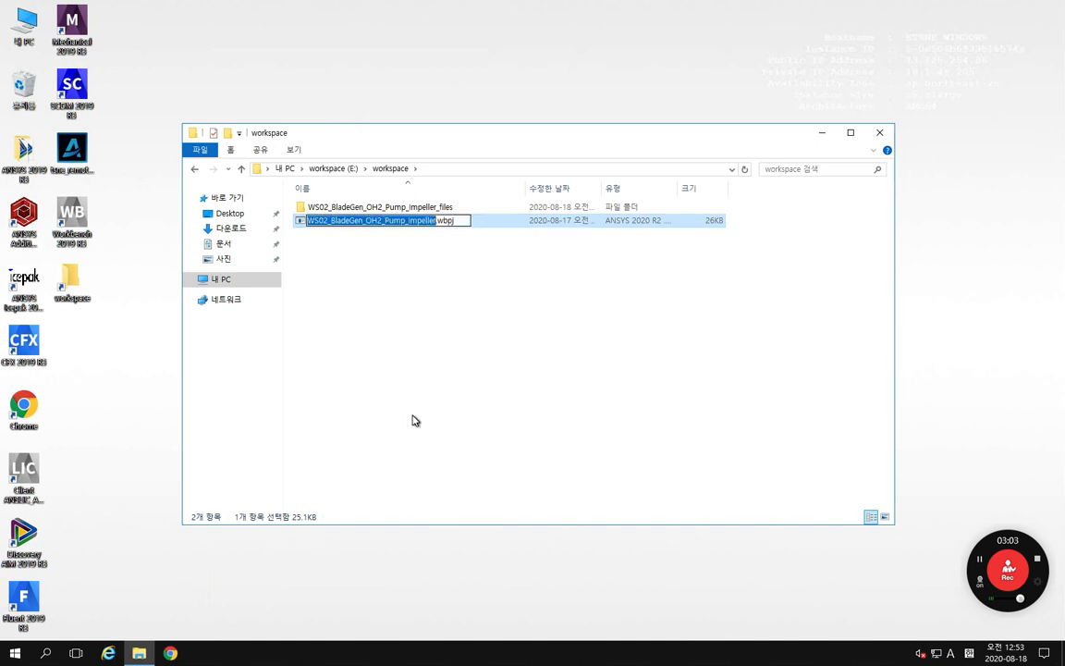
{"action": "key", "text": "Right"}
{"action": "key", "text": "Left"}
{"action": "key", "text": "Left"}
{"action": "key", "text": "Left"}
{"action": "key", "text": "Left"}
{"action": "key", "text": "Left"}
{"action": "key", "text": "Left"}
{"action": "key", "text": "Left"}
{"action": "key", "text": "Left"}
{"action": "key", "text": "Left"}
{"action": "key", "text": "Left"}
{"action": "key", "text": "Left"}
{"action": "key", "text": "Left"}
{"action": "key", "text": "Left"}
{"action": "key", "text": "Left"}
{"action": "key", "text": "Left"}
{"action": "key", "text": "Left"}
{"action": "key", "text": "Left"}
{"action": "key", "text": "Left"}
{"action": "key", "text": "Left"}
{"action": "key", "text": "Left"}
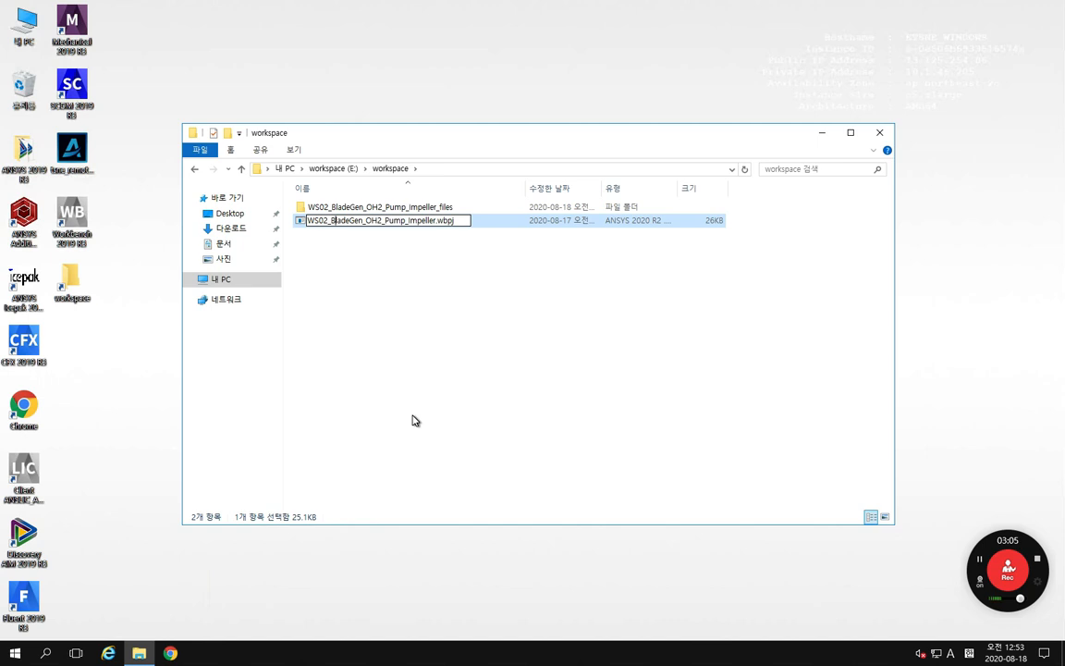
{"action": "key", "text": "BackSpace"}
{"action": "type", "text": "1"}
{"action": "key", "text": "Right"}
{"action": "key", "text": "Right"}
{"action": "key", "text": "Right"}
{"action": "key", "text": "Right"}
{"action": "key", "text": "Right"}
{"action": "key", "text": "Right"}
{"action": "key", "text": "Right"}
{"action": "key", "text": "Right"}
{"action": "key", "text": "Right"}
{"action": "key", "text": "BackSpace"}
{"action": "key", "text": "BackSpace"}
{"action": "key", "text": "BackSpace"}
{"action": "key", "text": "BackSpace"}
{"action": "key", "text": "BackSpace"}
{"action": "key", "text": "BackSpace"}
{"action": "key", "text": "BackSpace"}
{"action": "key", "text": "BackSpace"}
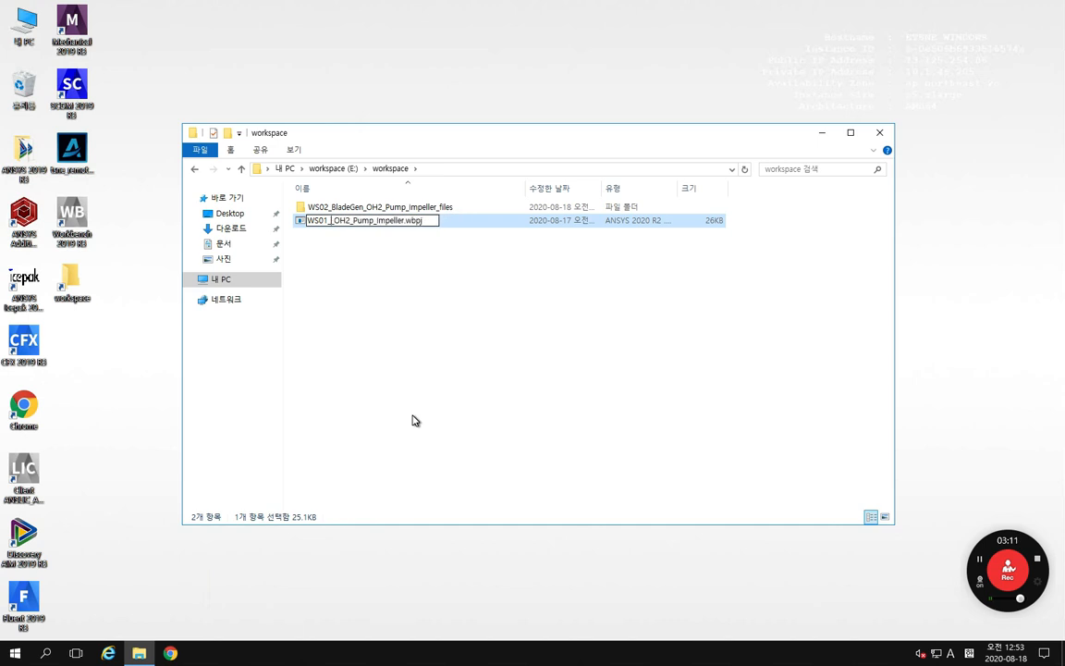
{"action": "type", "text": "Turbo"}
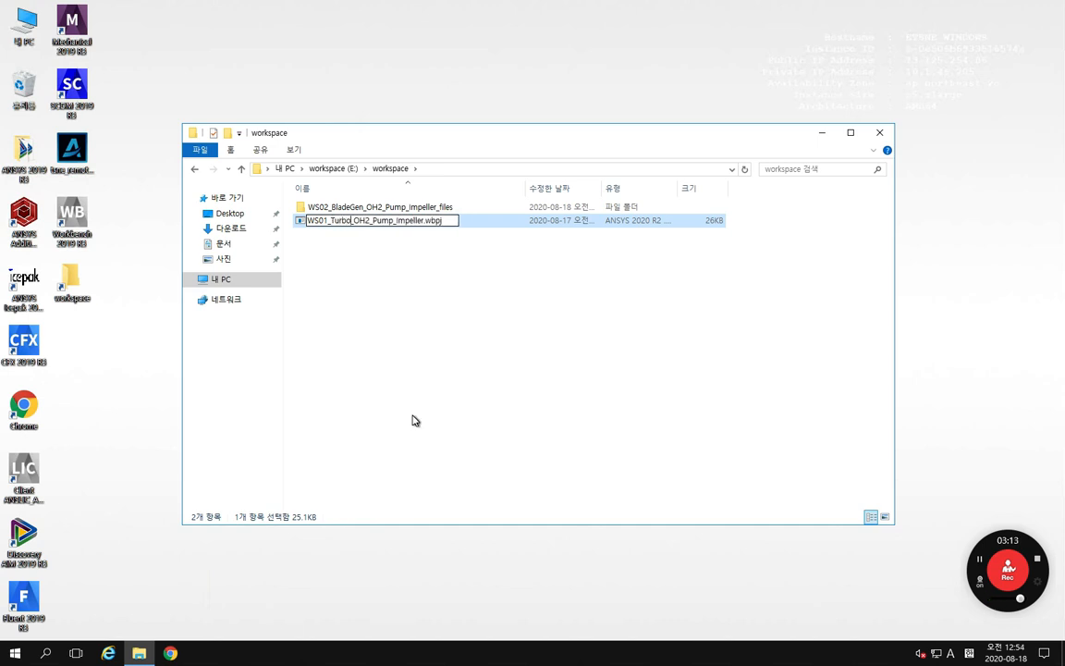
{"action": "type", "text": "Grid"}
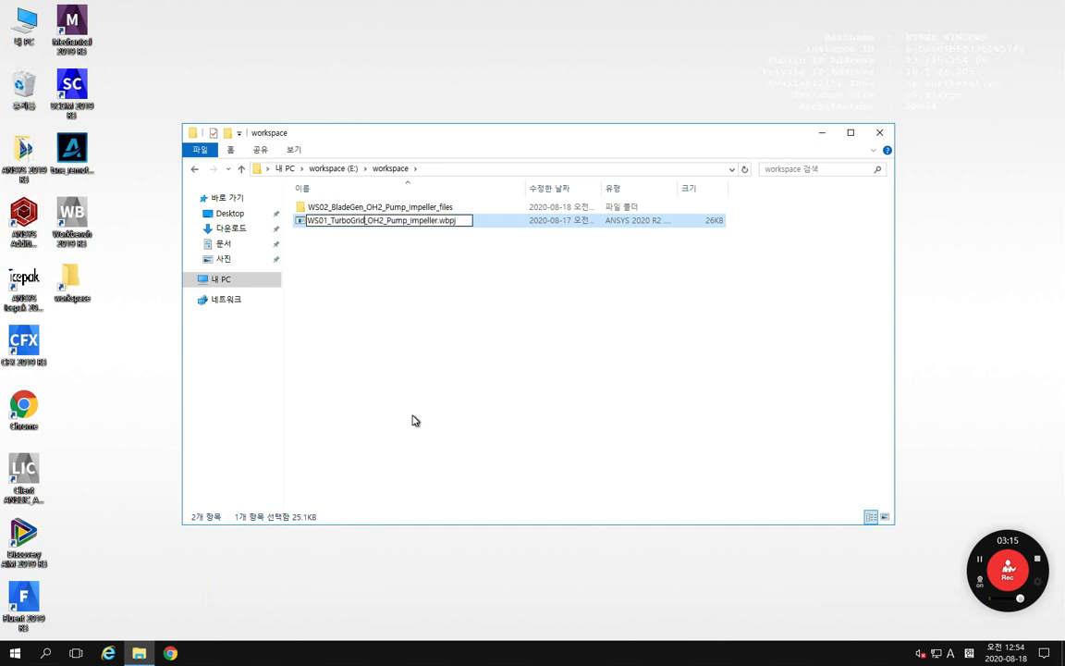
{"action": "key", "text": "Return"}
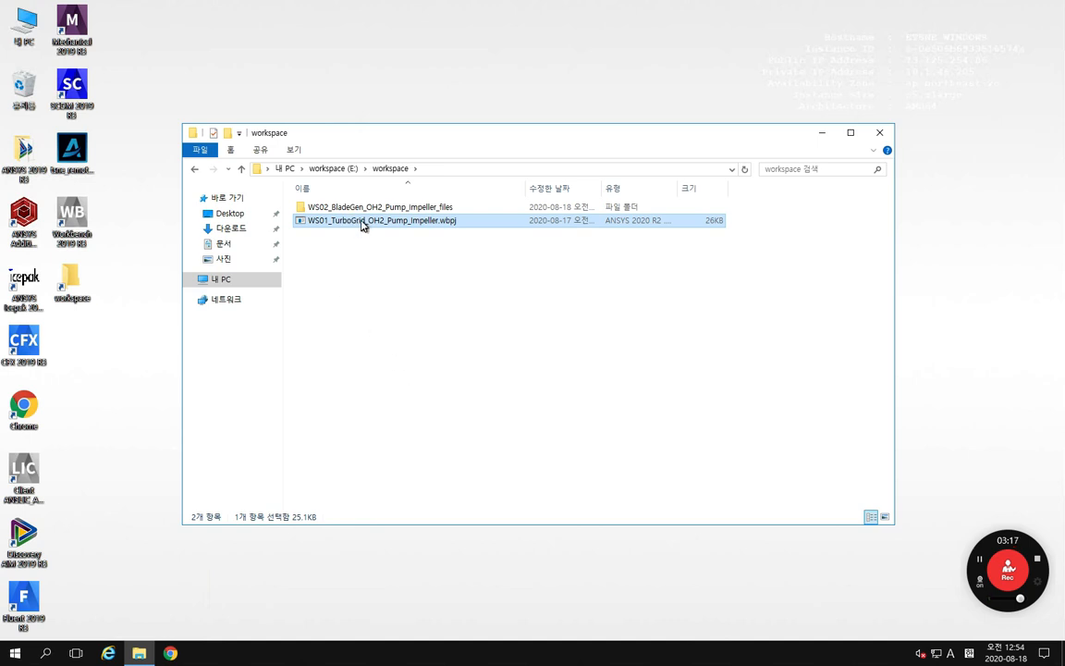
Step: Rename the project's files folder as WS01_TurboGrid_OH2_Pump_Impeller_files
{"action": "left_click", "coordinate": [360, 209]}
{"action": "left_click", "coordinate": [360, 208]}
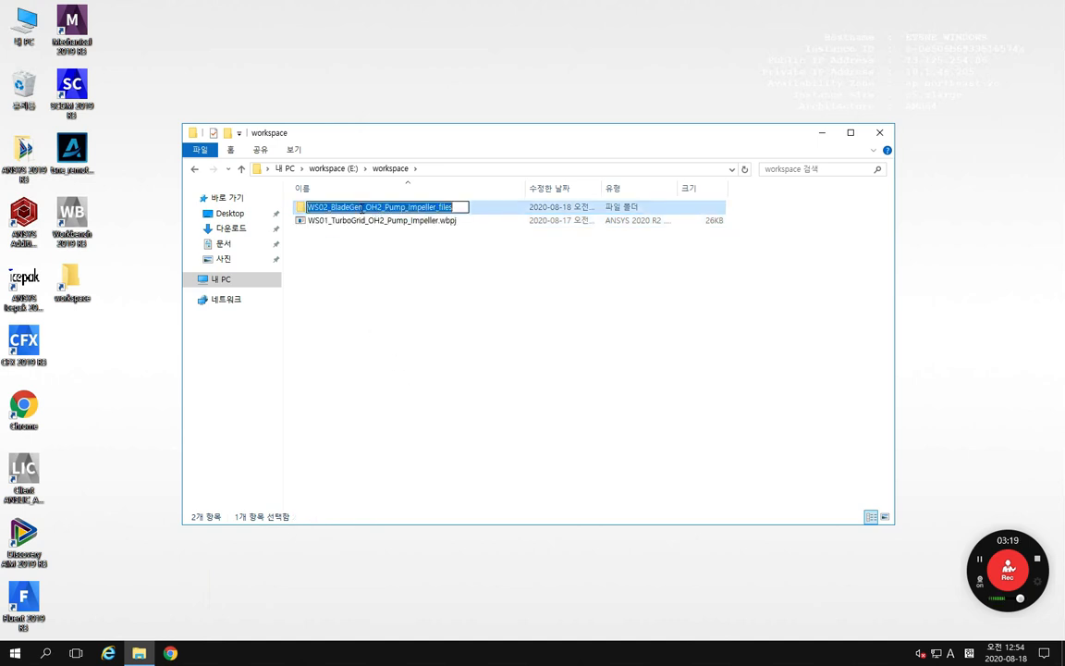
{"action": "left_click_drag", "start_coordinate": [363, 214], "coordinate": [5, 201]}
{"action": "type", "text": "WS"}
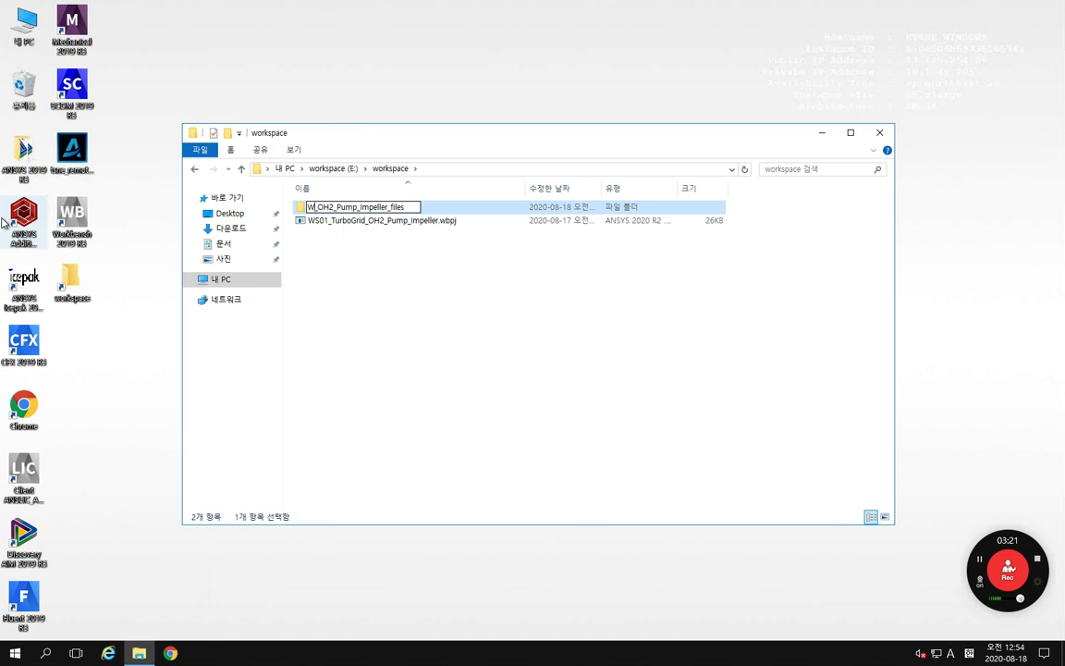
{"action": "type", "text": "01"}
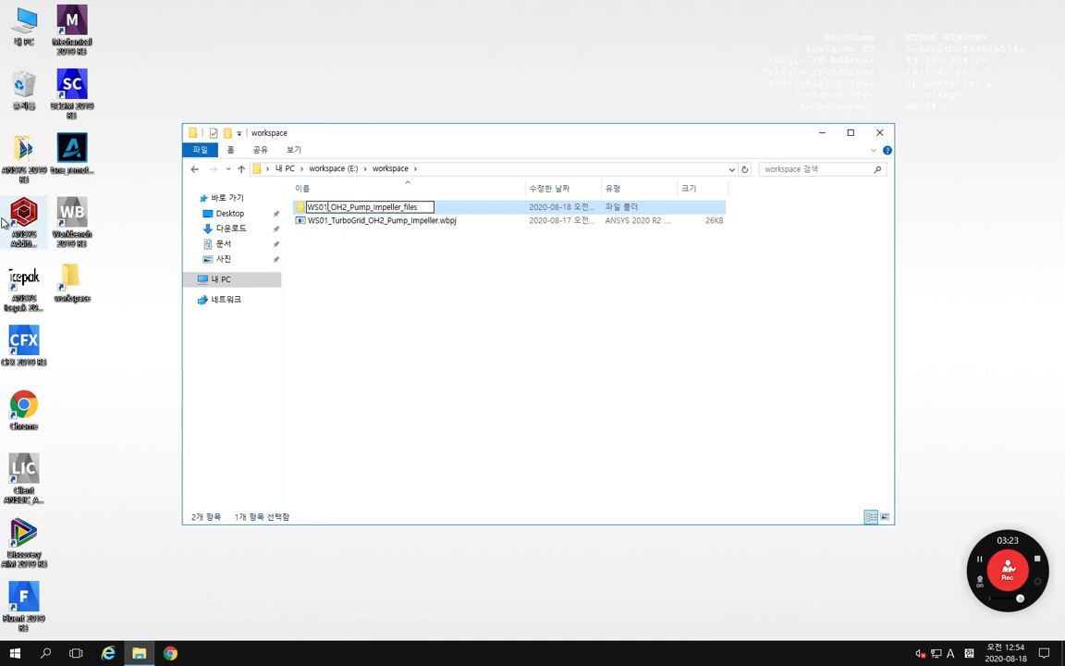
{"action": "type", "text": "_Turbo"}
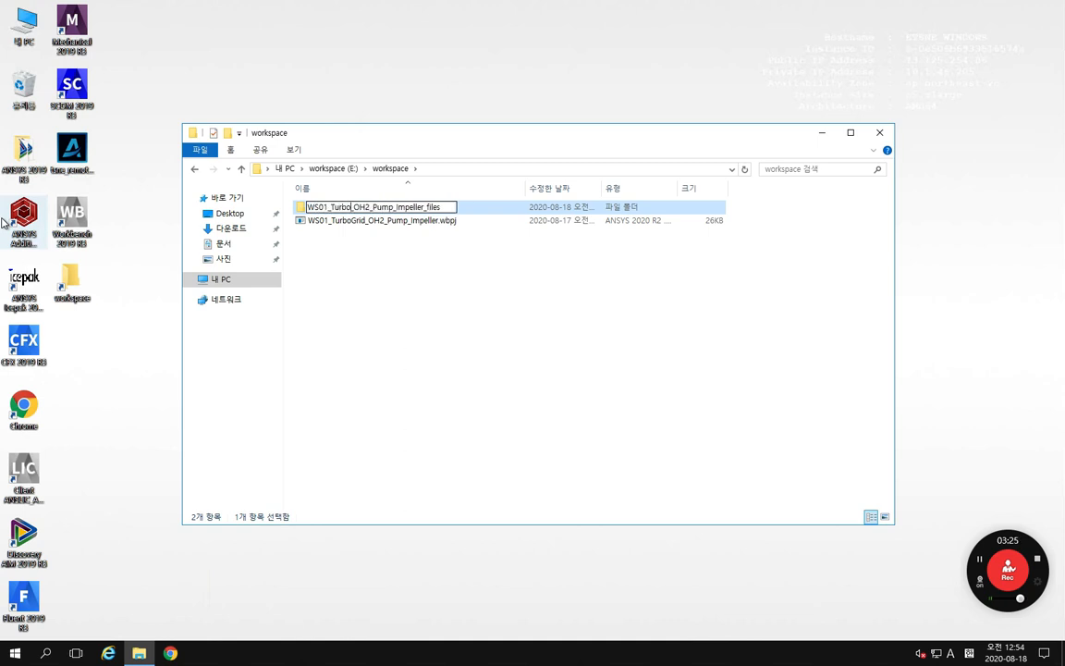
{"action": "type", "text": "Gr"}
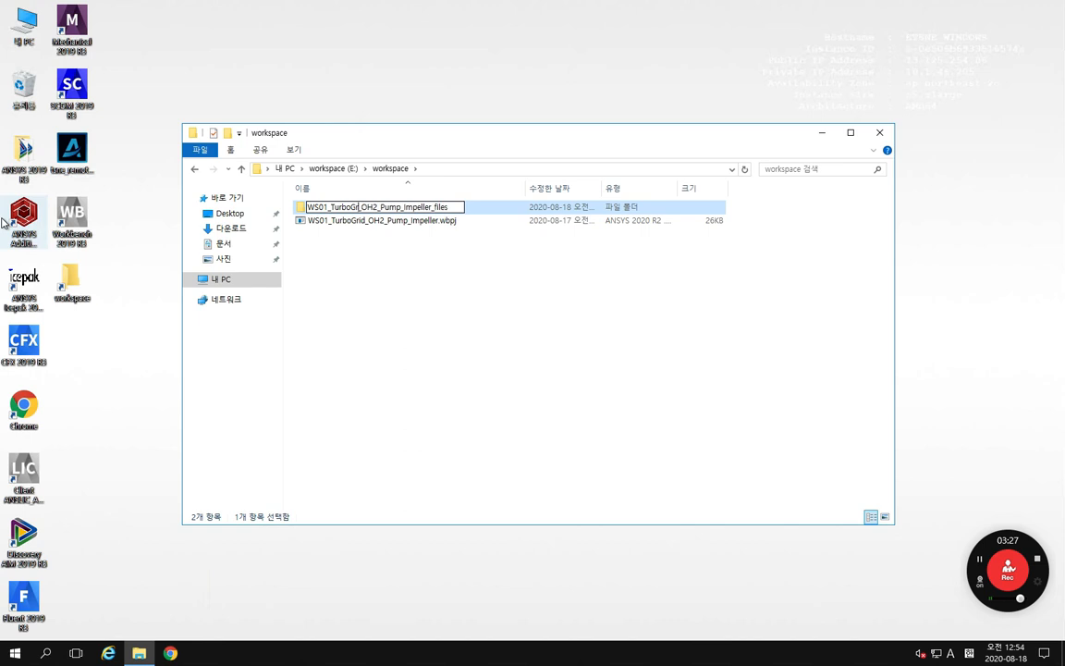
{"action": "type", "text": "id"}
{"action": "key", "text": "Return"}
{"action": "left_click", "coordinate": [81, 349]}
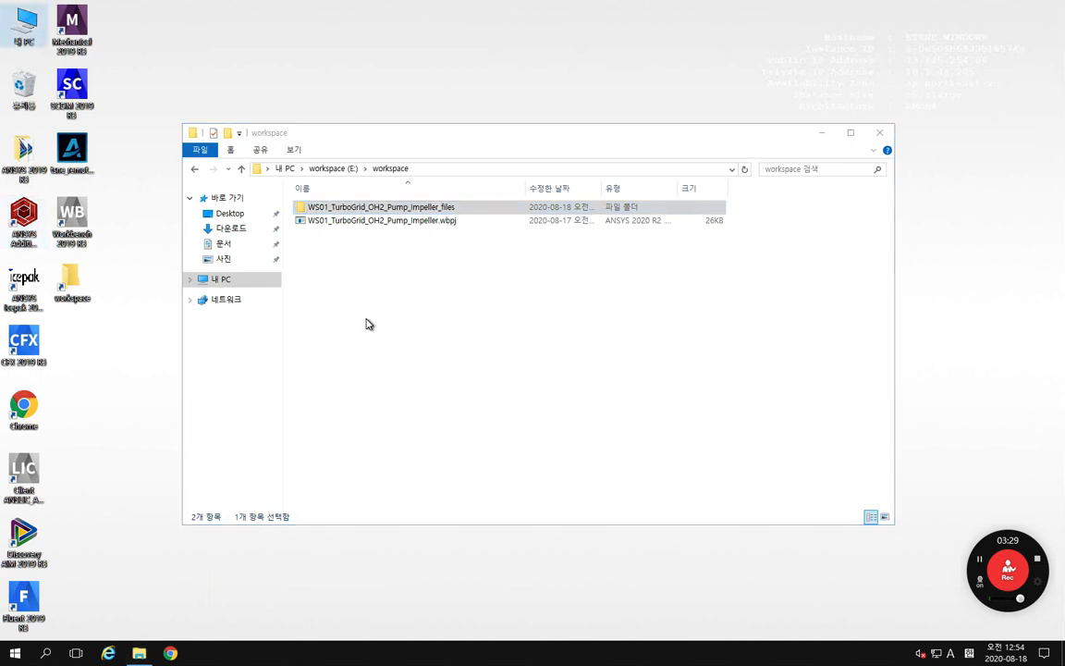
{"action": "left_click", "coordinate": [366, 324]}
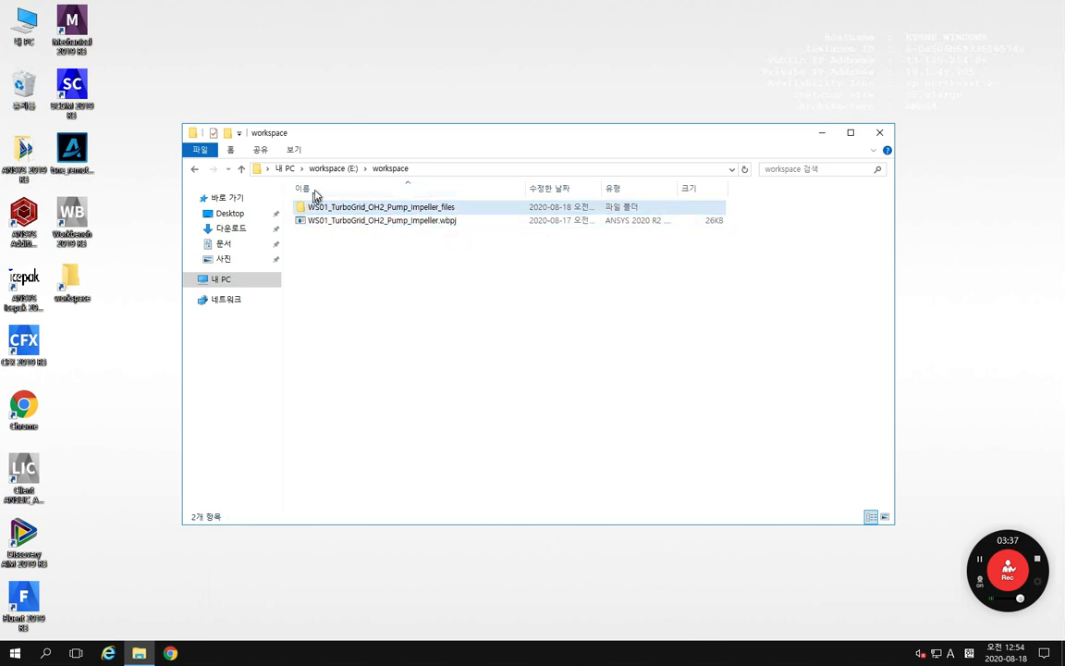
{"action": "left_click", "coordinate": [394, 220]}
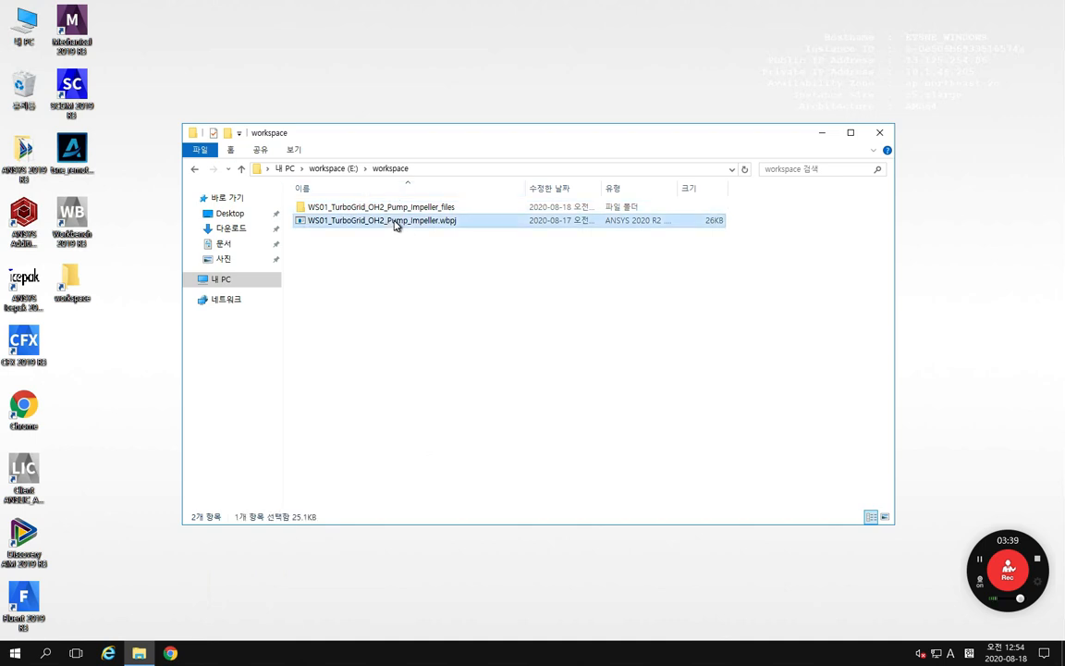
{"action": "left_click", "coordinate": [335, 210]}
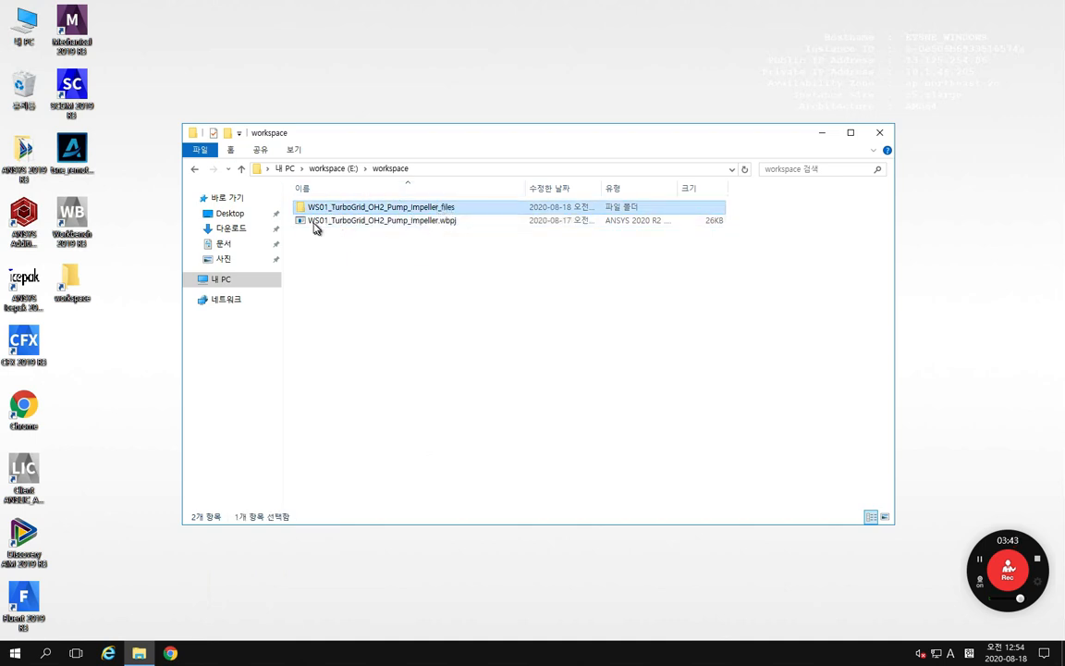
{"action": "left_click", "coordinate": [379, 222]}
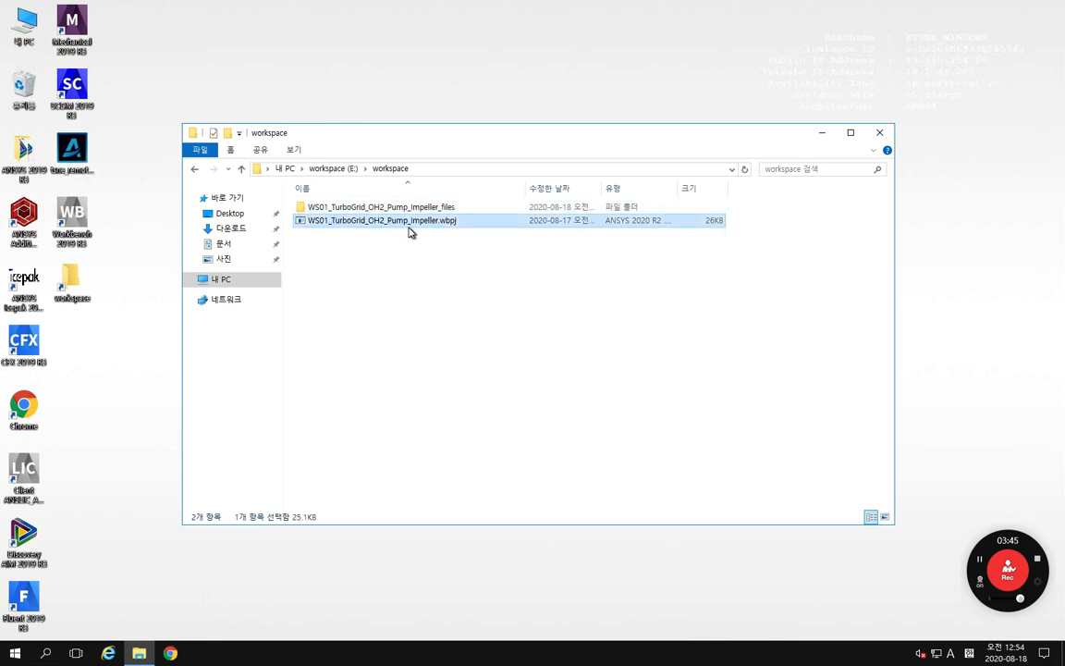
{"action": "left_click", "coordinate": [377, 209]}
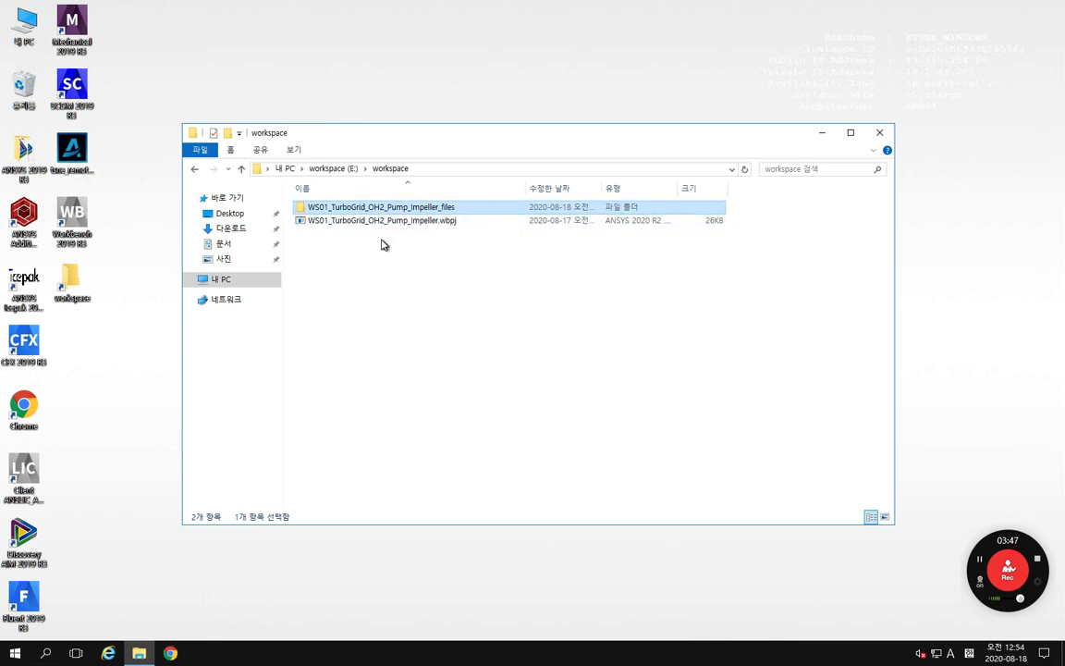
{"action": "left_click", "coordinate": [380, 242]}
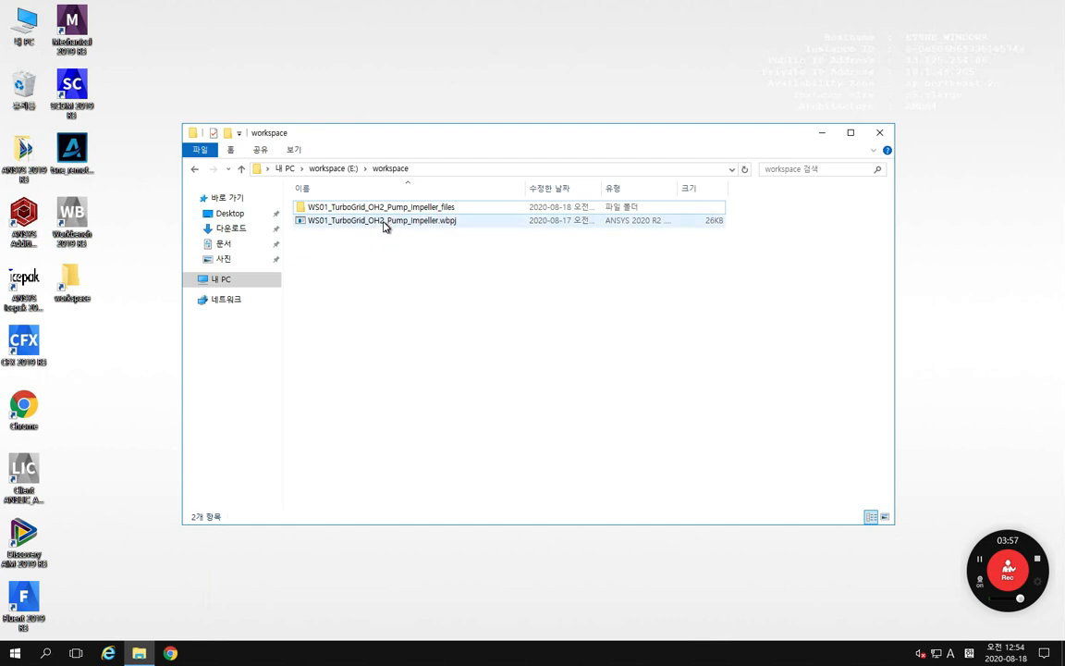
Step: Launch Workbench 2019 R3 on the remote desktop and open the project WS01_TurboGrid_OH2_Pump_Impeller.wbpj from E:\workspace
{"action": "double_click", "coordinate": [72, 219]}
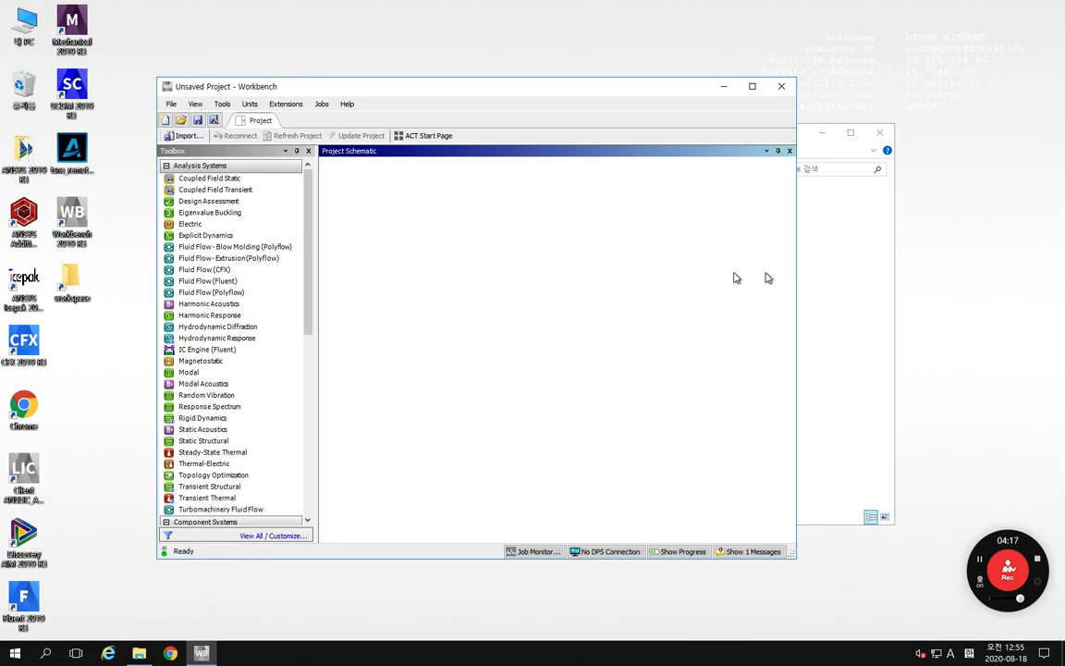
{"action": "left_click", "coordinate": [305, 88]}
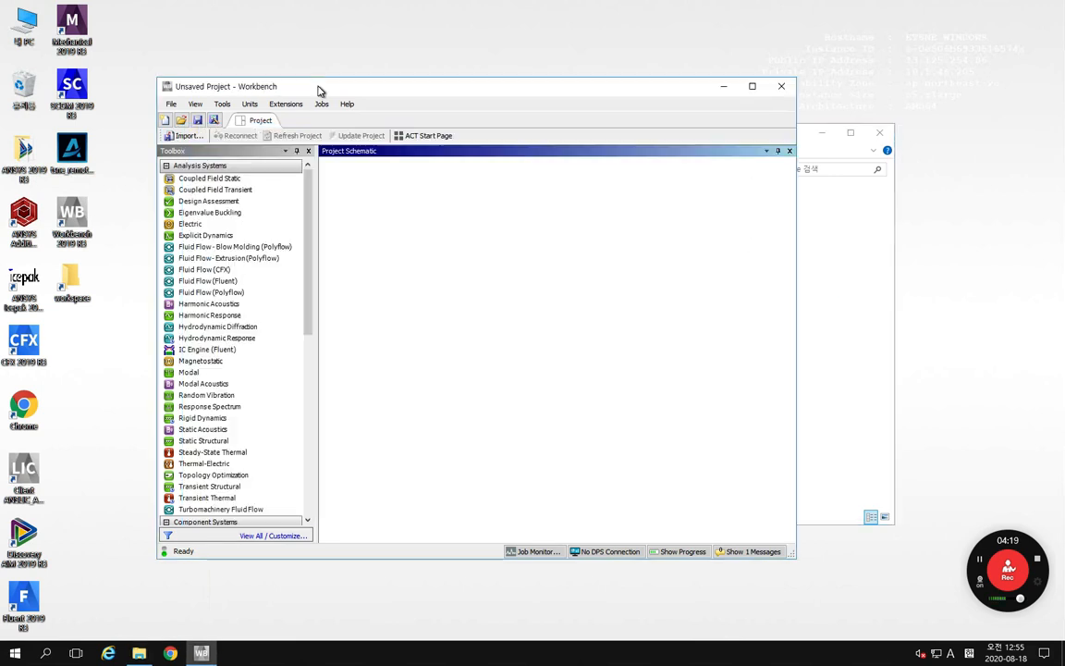
{"action": "left_click", "coordinate": [180, 121]}
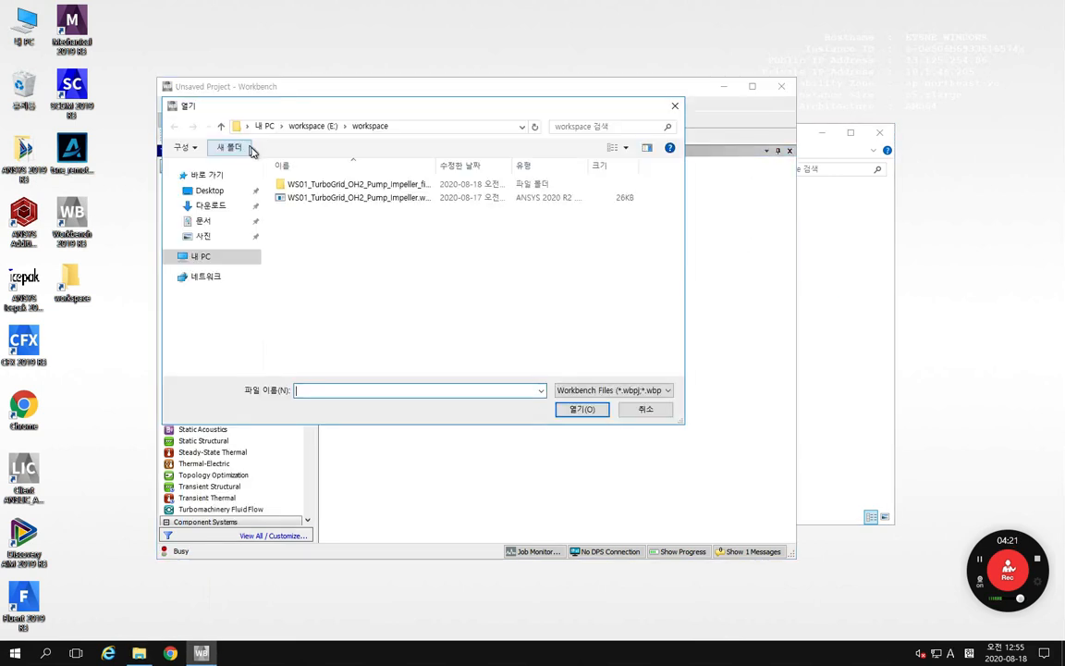
{"action": "left_click", "coordinate": [286, 198]}
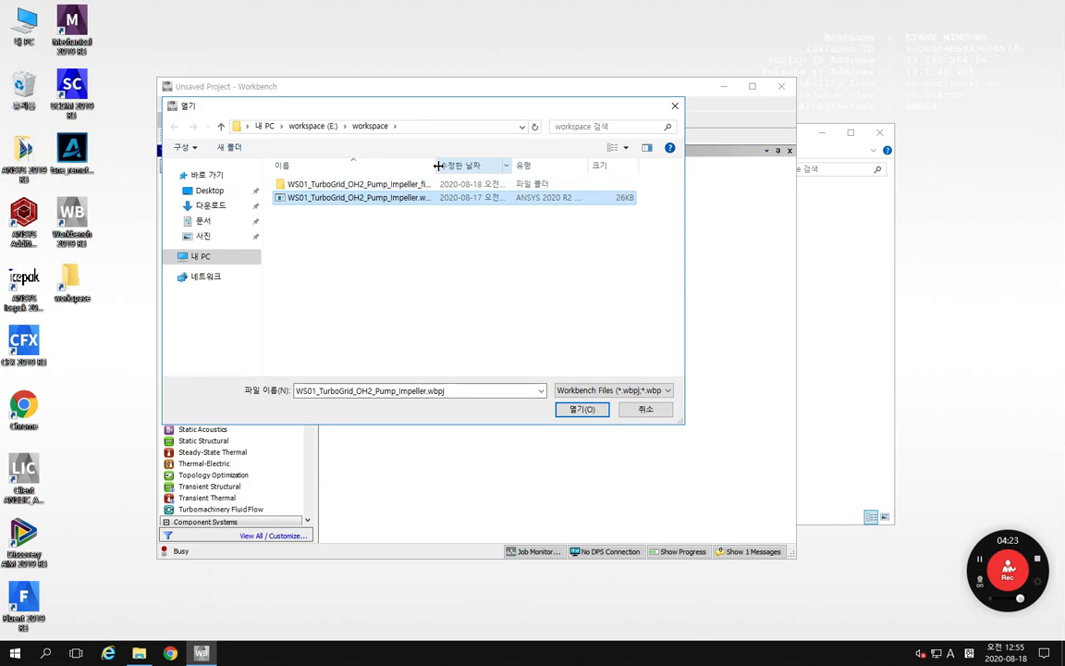
{"action": "left_click_drag", "start_coordinate": [435, 165], "coordinate": [503, 165]}
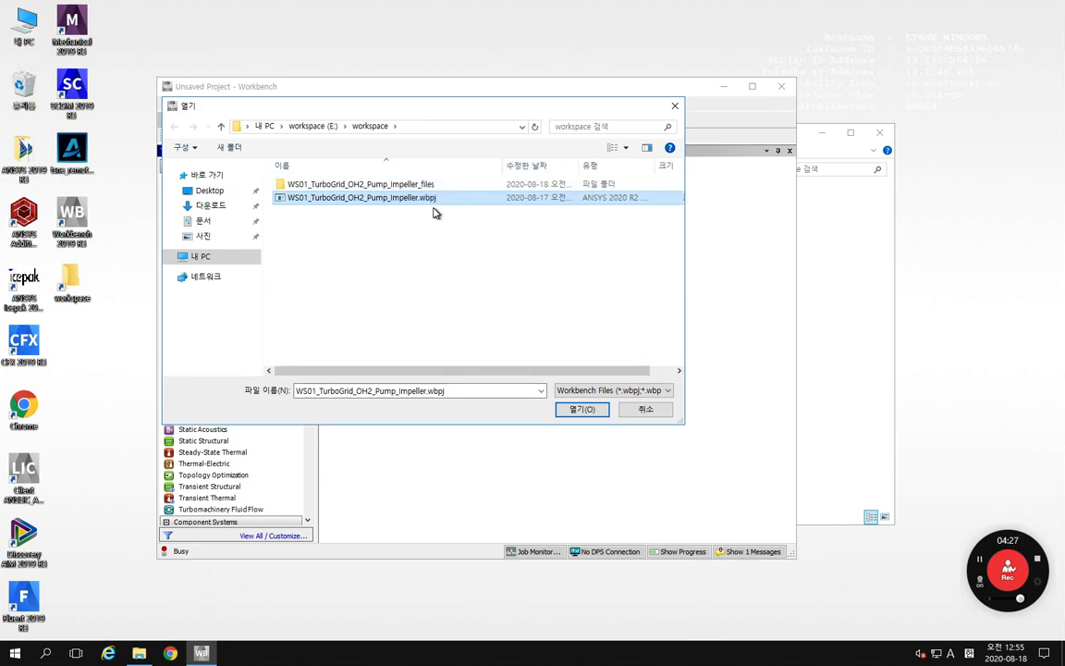
{"action": "left_click", "coordinate": [580, 409]}
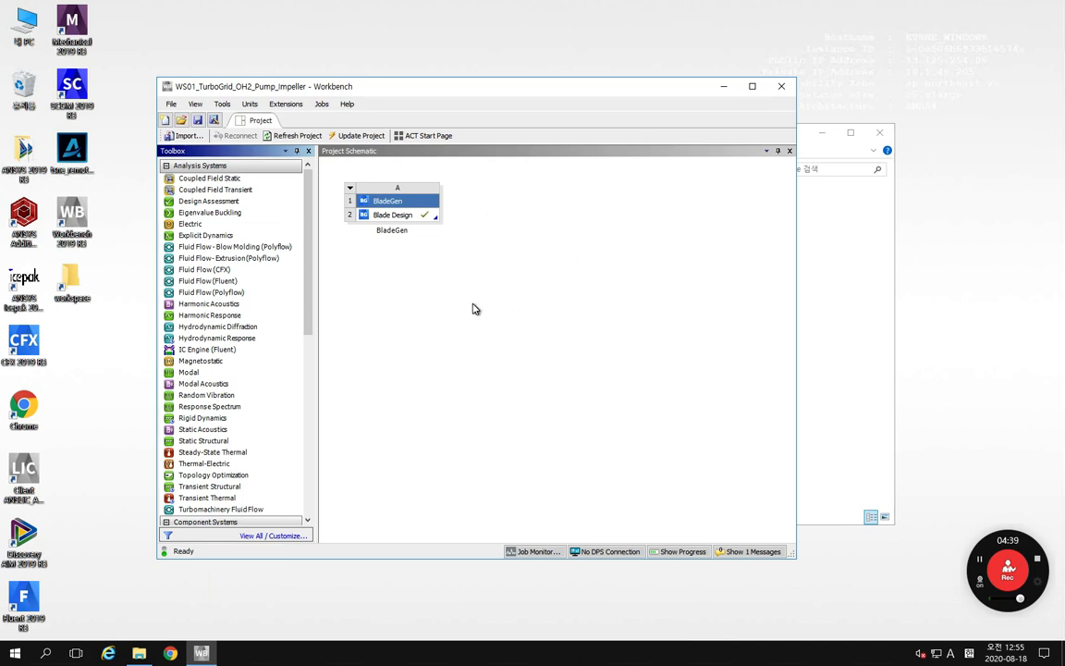
Step: Switch to the WS01_TurboGrid_Radial Pump_Impeller.pptx presentation on the local desktop, start its slide show and advance to the Initial Design Parameters slide
{"action": "mouse_move", "coordinate": [559, 7]}
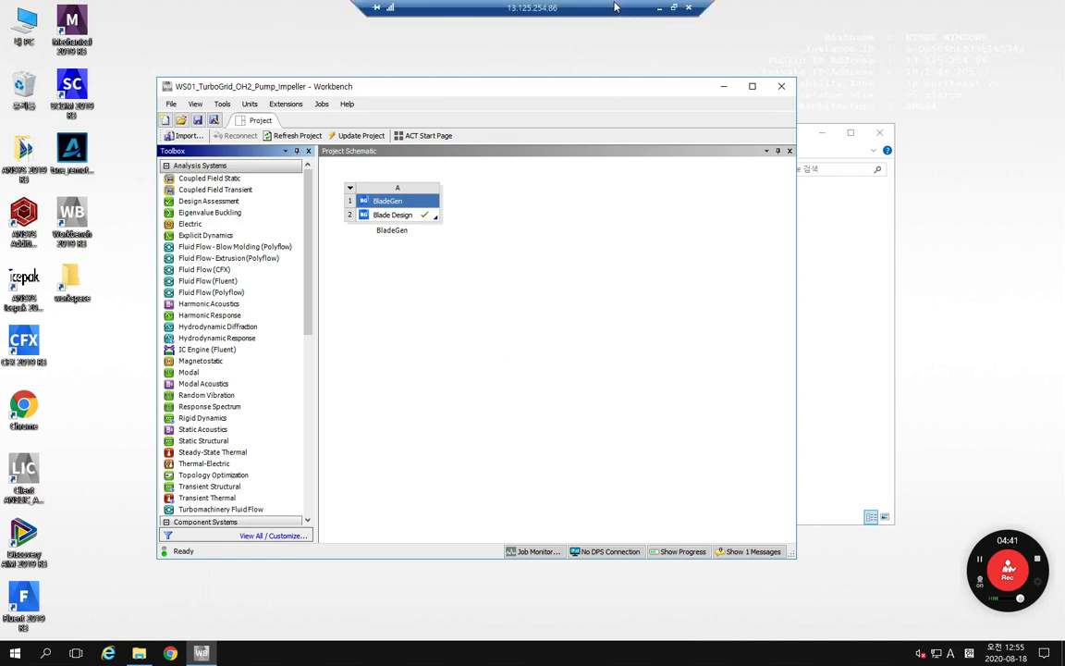
{"action": "left_click", "coordinate": [661, 9]}
{"action": "left_click", "coordinate": [202, 652]}
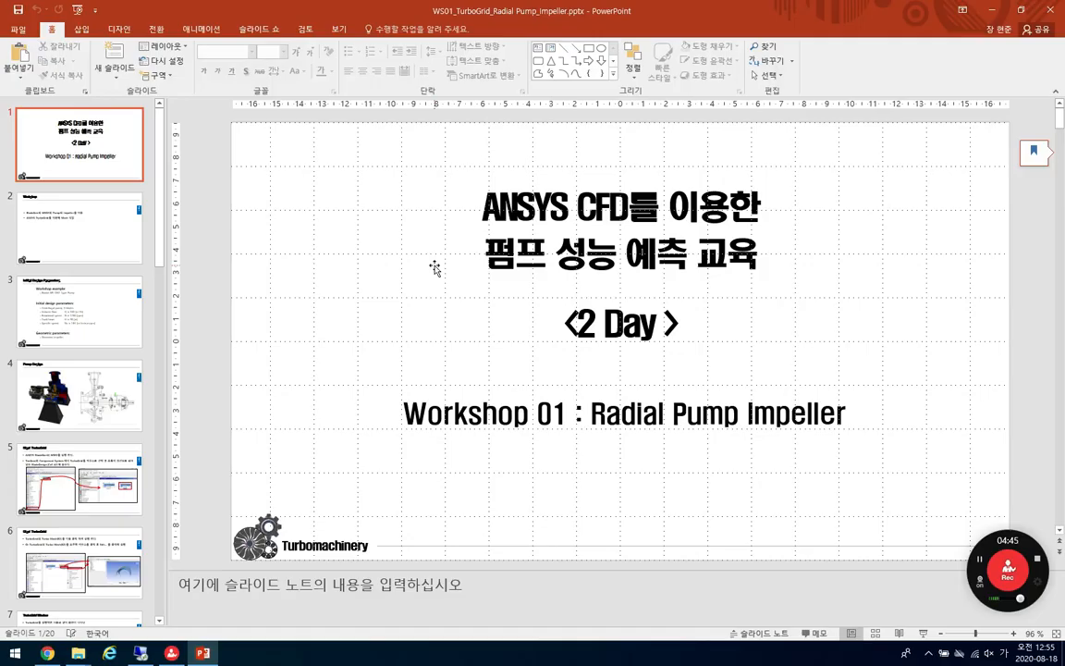
{"action": "key", "text": "F5"}
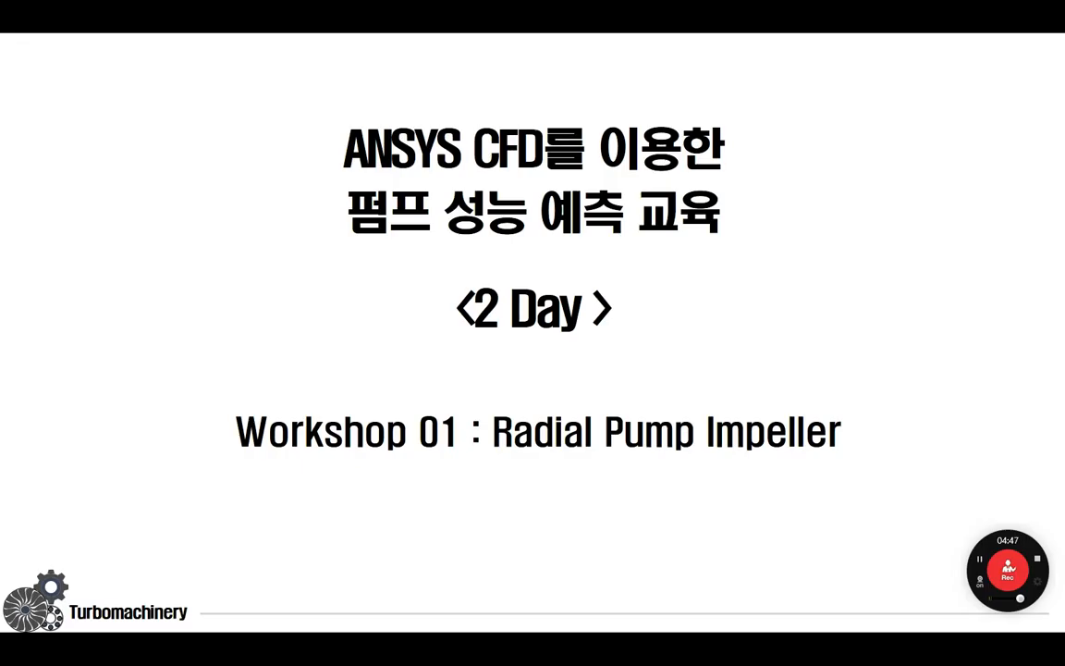
{"action": "key", "text": "Right"}
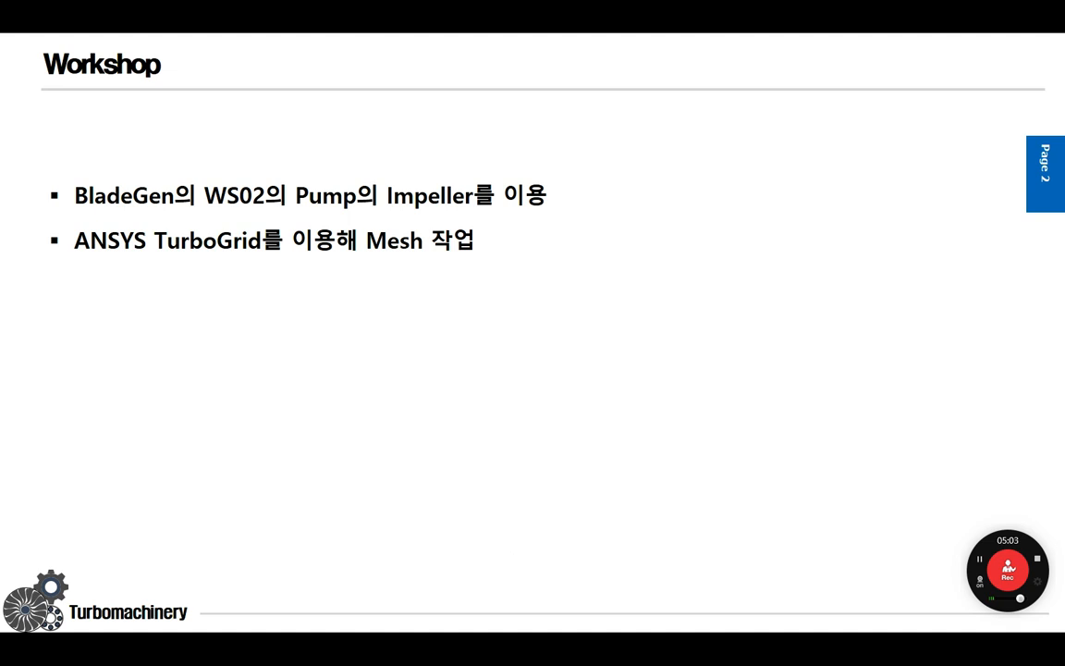
{"action": "key", "text": "Right"}
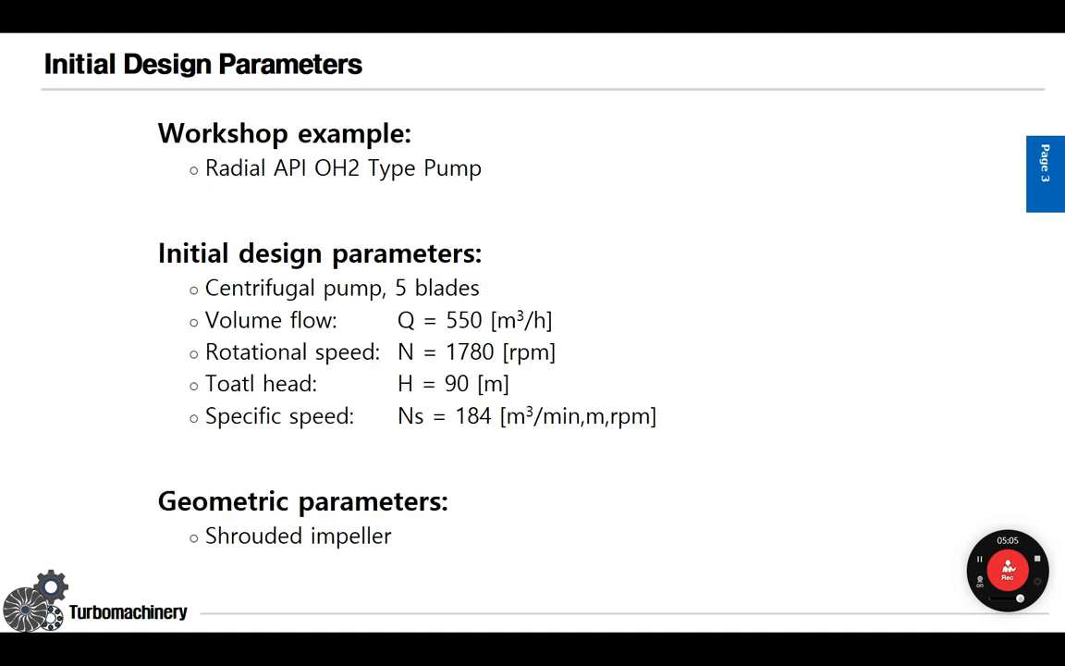
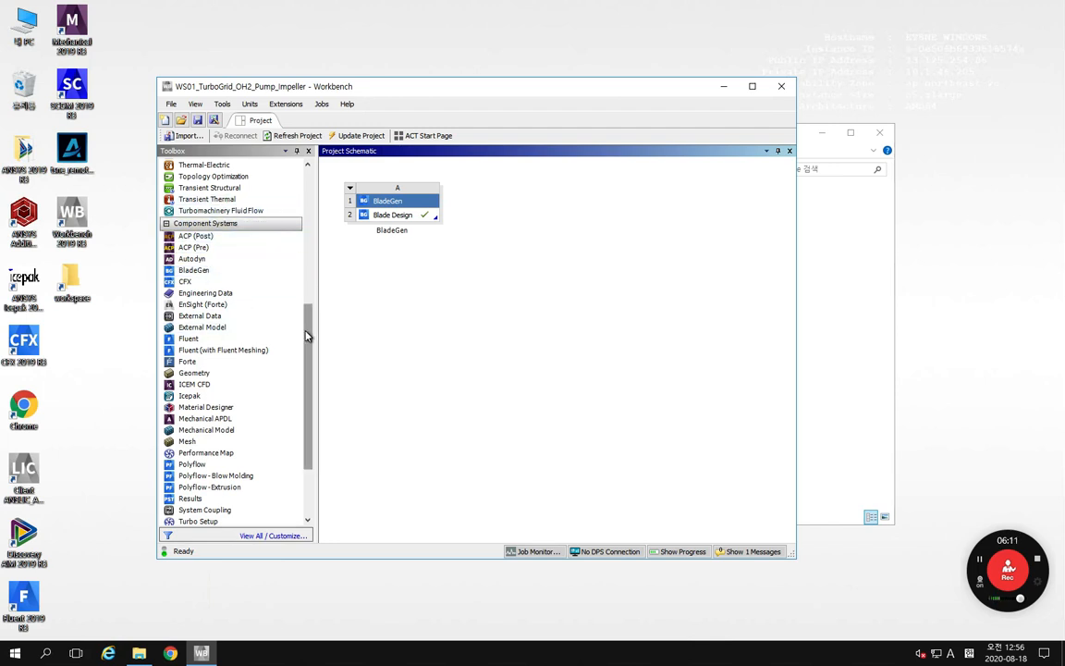
Step: Add a TurboGrid component system to the project schematic, linked to the Blade Design cell of the BladeGen system
{"action": "left_click_drag", "start_coordinate": [306, 334], "coordinate": [303, 391]}
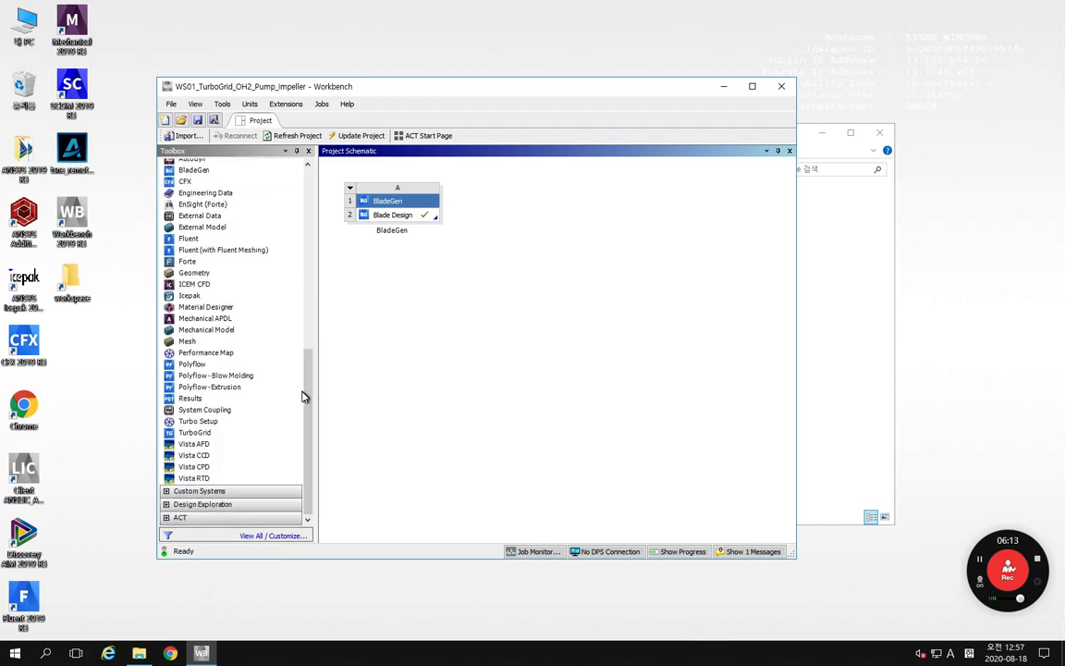
{"action": "left_click", "coordinate": [198, 435]}
{"action": "left_click", "coordinate": [196, 434]}
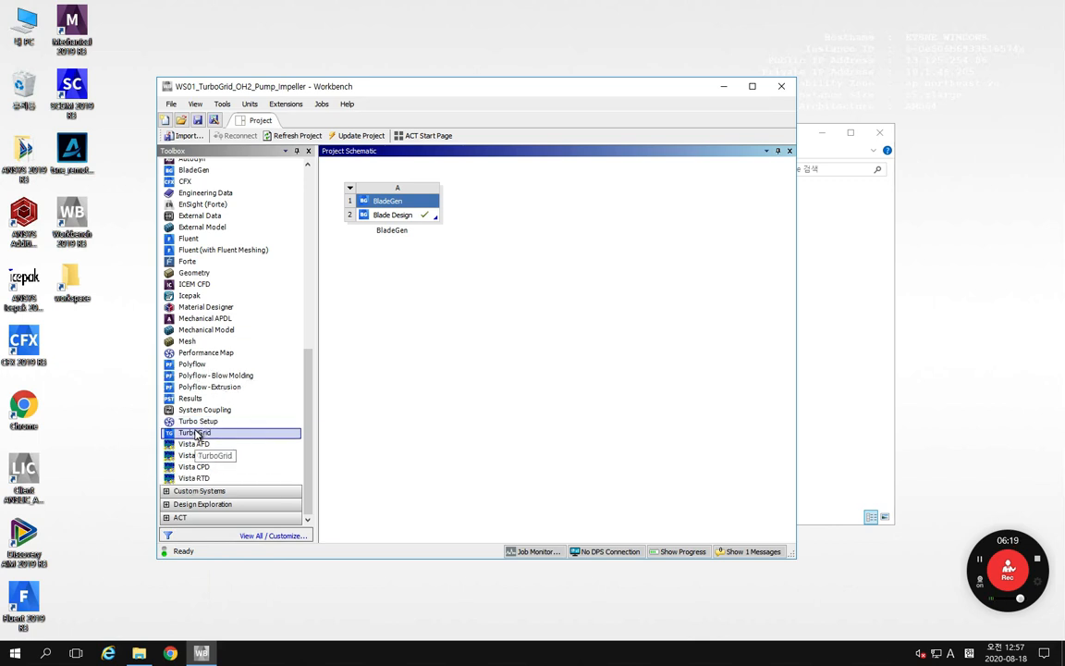
{"action": "left_click", "coordinate": [195, 438]}
{"action": "left_click", "coordinate": [194, 438]}
{"action": "left_click_drag", "start_coordinate": [194, 438], "coordinate": [418, 218]}
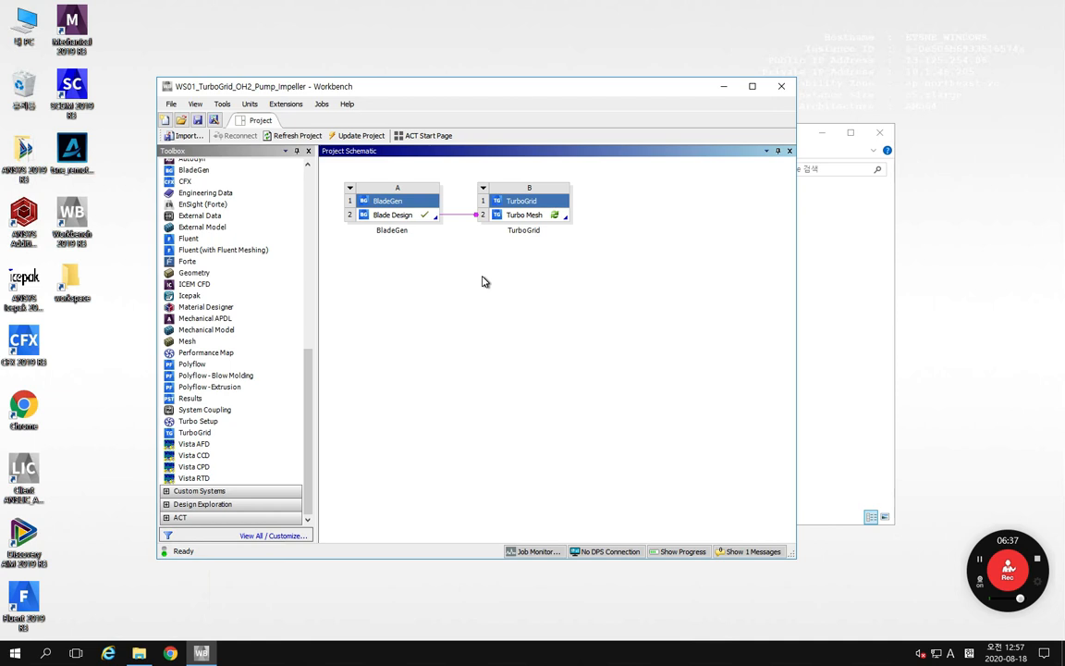
Step: Open the Turbo Mesh cell in TurboGrid, maximize its window and widen the 3D viewer to inspect the blade passage
{"action": "right_click", "coordinate": [515, 219]}
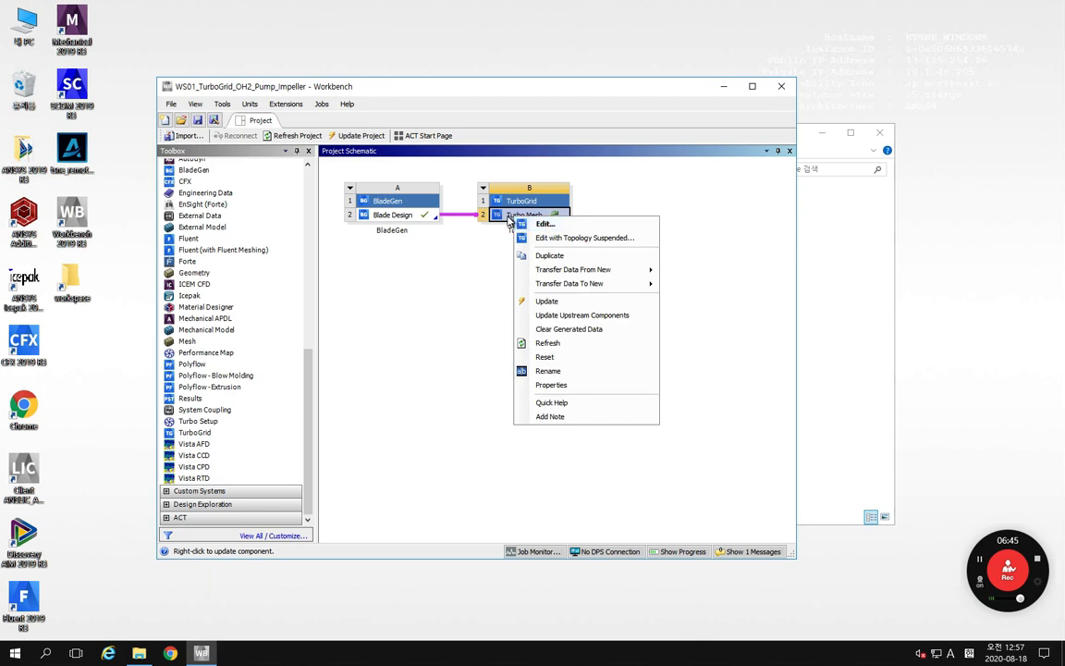
{"action": "double_click", "coordinate": [508, 217]}
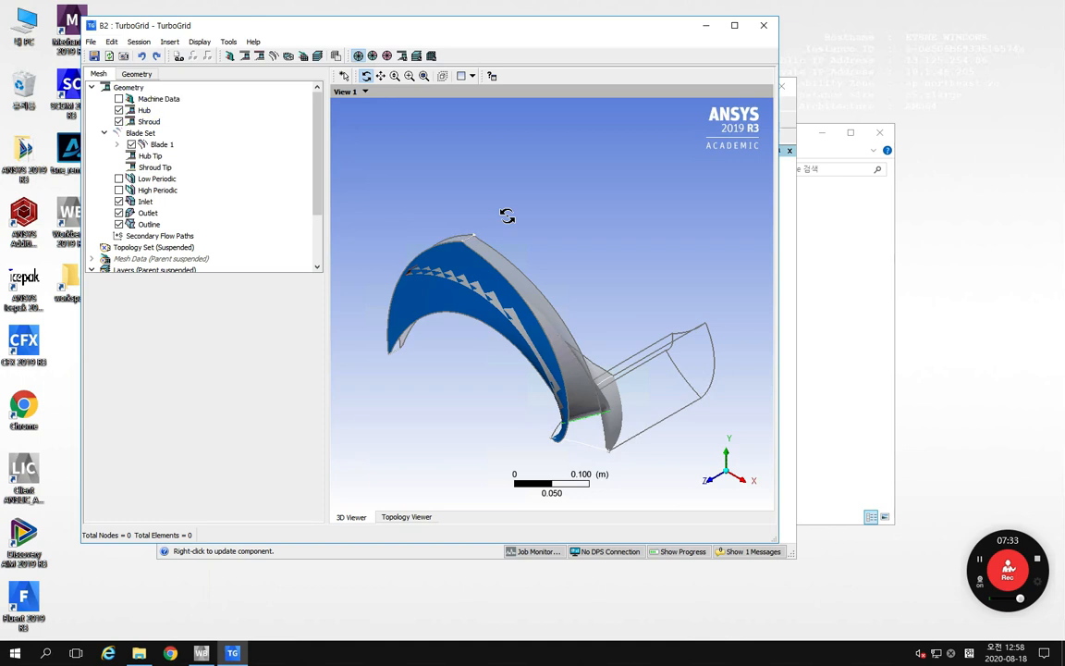
{"action": "left_click", "coordinate": [734, 25]}
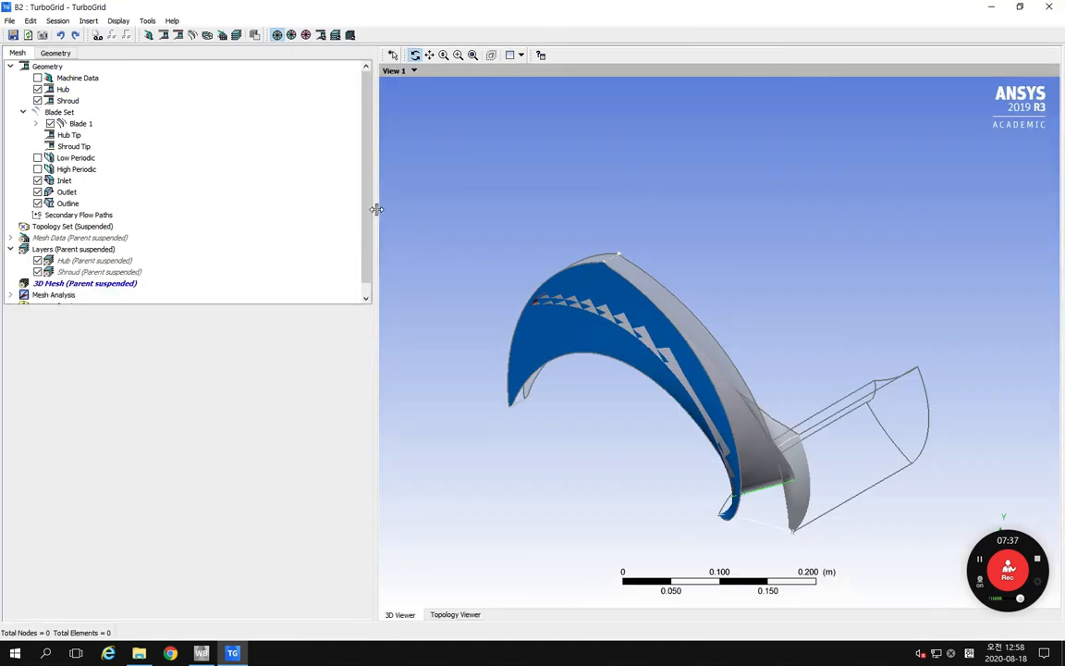
{"action": "left_click_drag", "start_coordinate": [376, 209], "coordinate": [305, 196]}
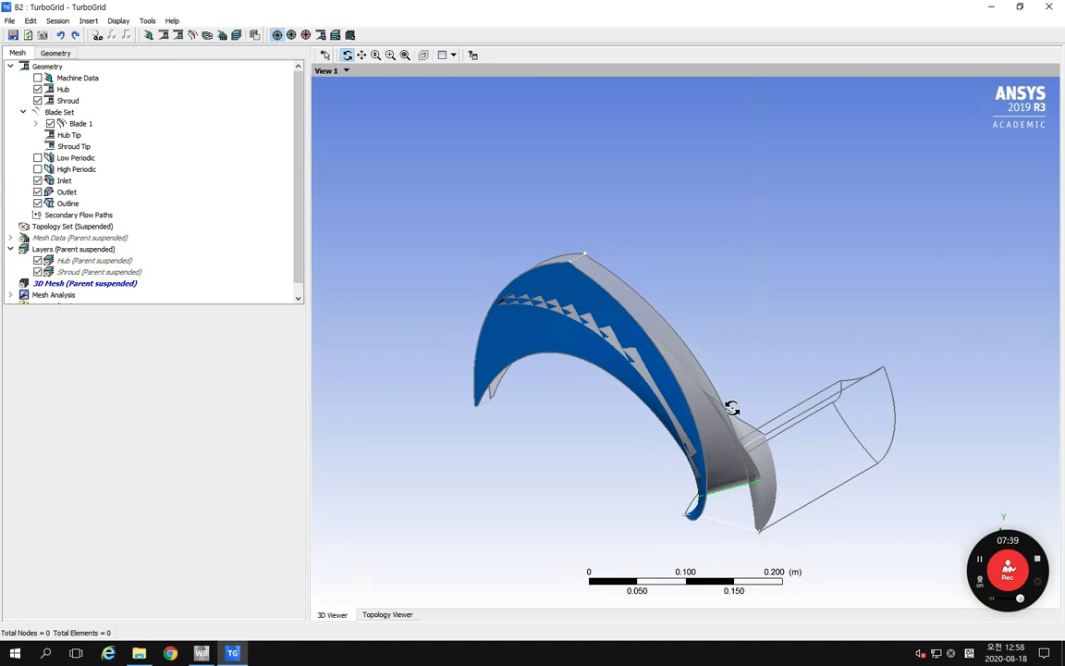
{"action": "left_click_drag", "start_coordinate": [730, 407], "coordinate": [544, 325]}
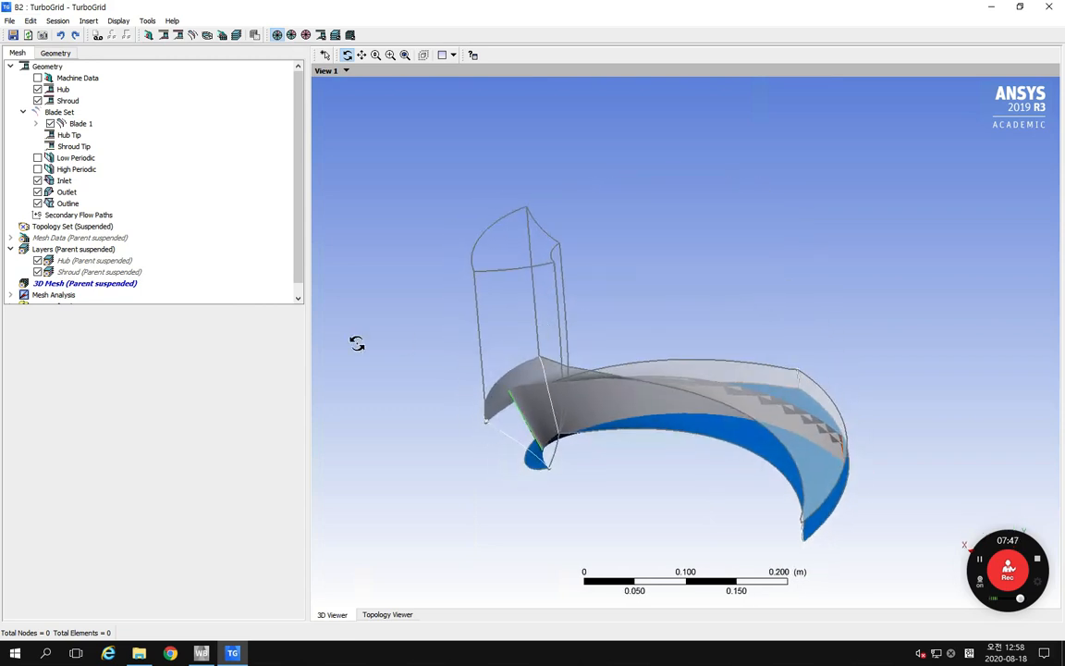
{"action": "mouse_move", "coordinate": [205, 305]}
{"action": "left_mouse_down"}
{"action": "mouse_move", "coordinate": [207, 319]}
{"action": "mouse_move", "coordinate": [209, 306]}
{"action": "left_mouse_up"}
{"action": "right_click", "coordinate": [568, 190]}
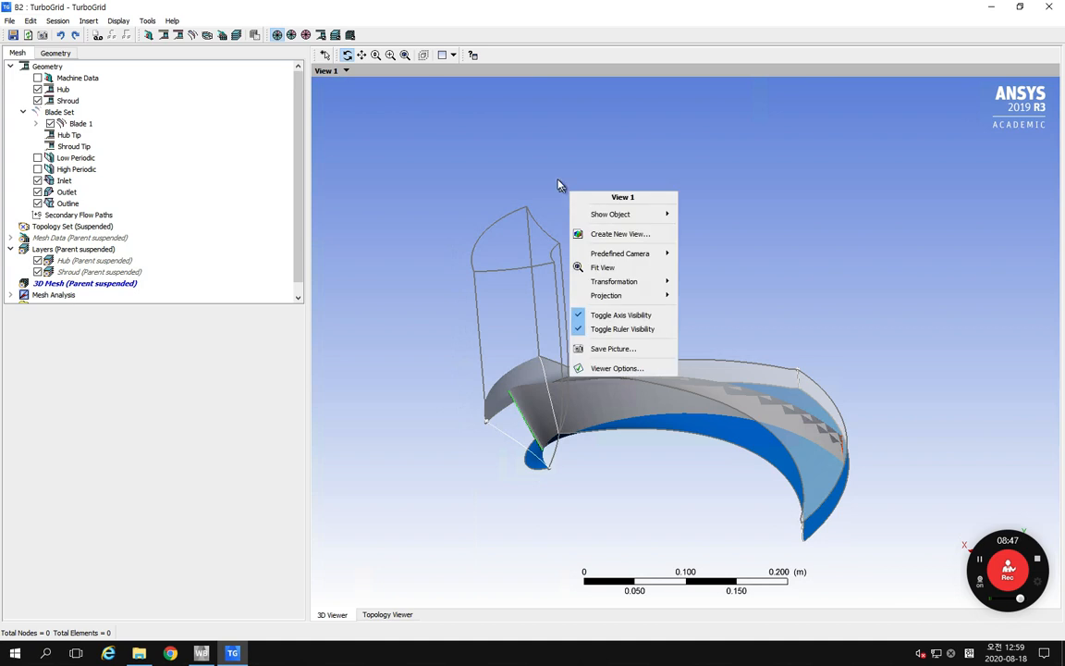
{"action": "left_click", "coordinate": [695, 173]}
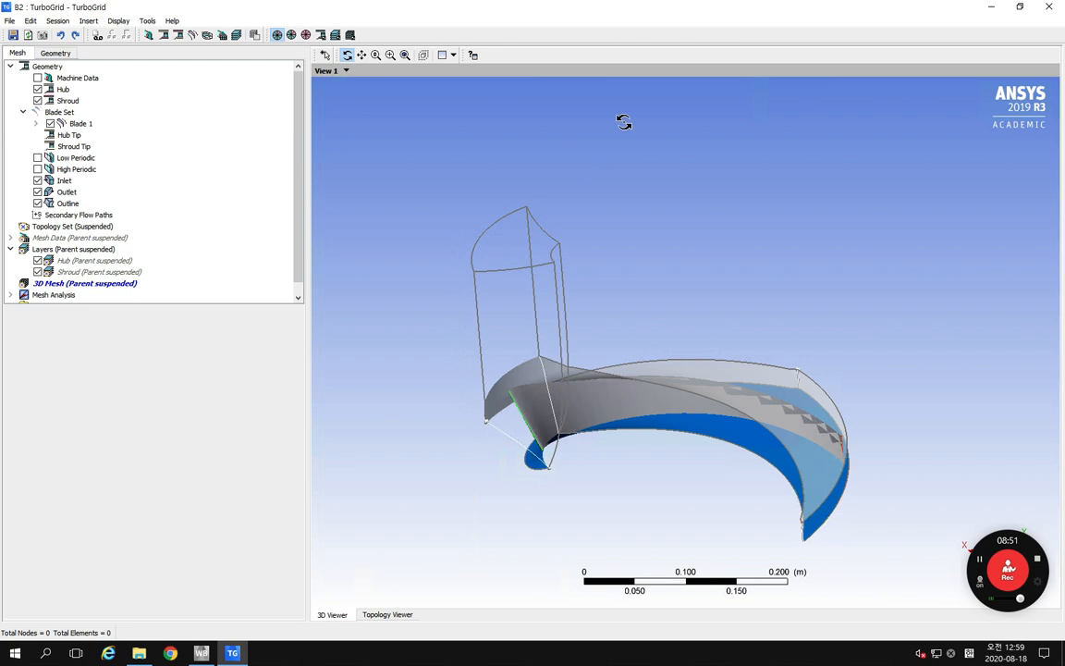
{"action": "right_click", "coordinate": [586, 404]}
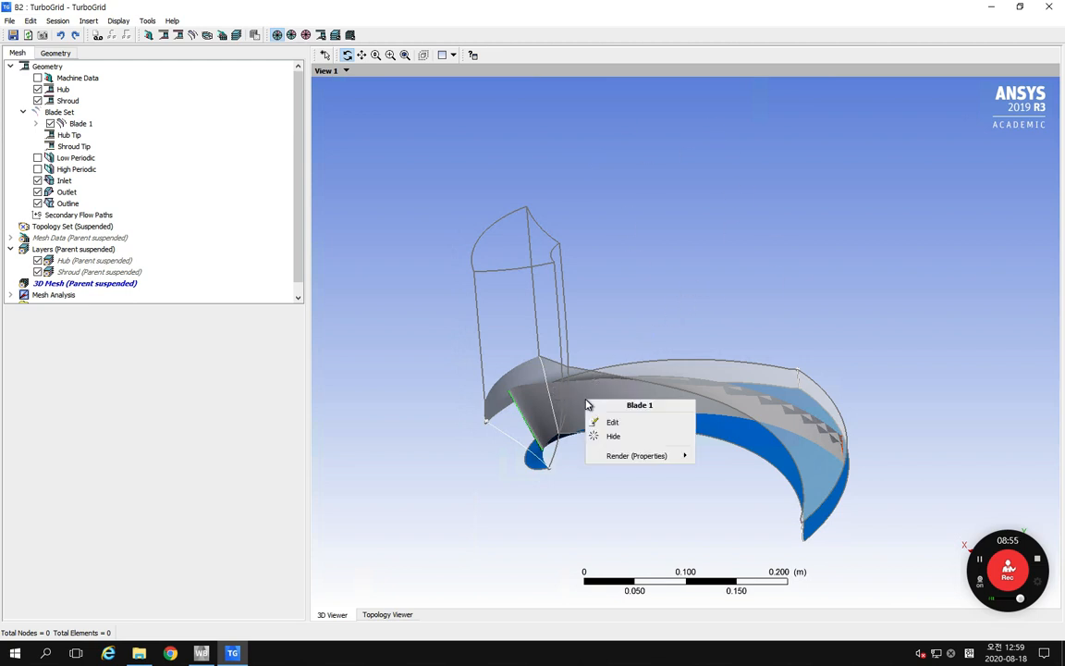
{"action": "left_click", "coordinate": [586, 400]}
{"action": "right_click", "coordinate": [585, 399]}
{"action": "right_click", "coordinate": [538, 330]}
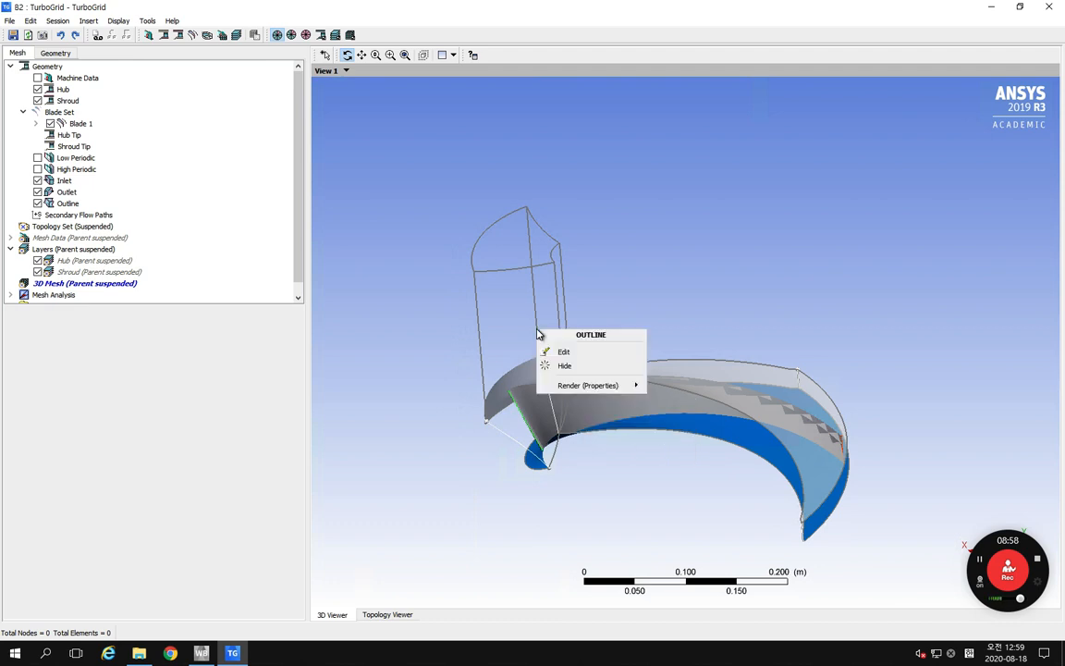
Step: Switch the 3D view's transformation to Meridional (A-R)
{"action": "right_click", "coordinate": [660, 201]}
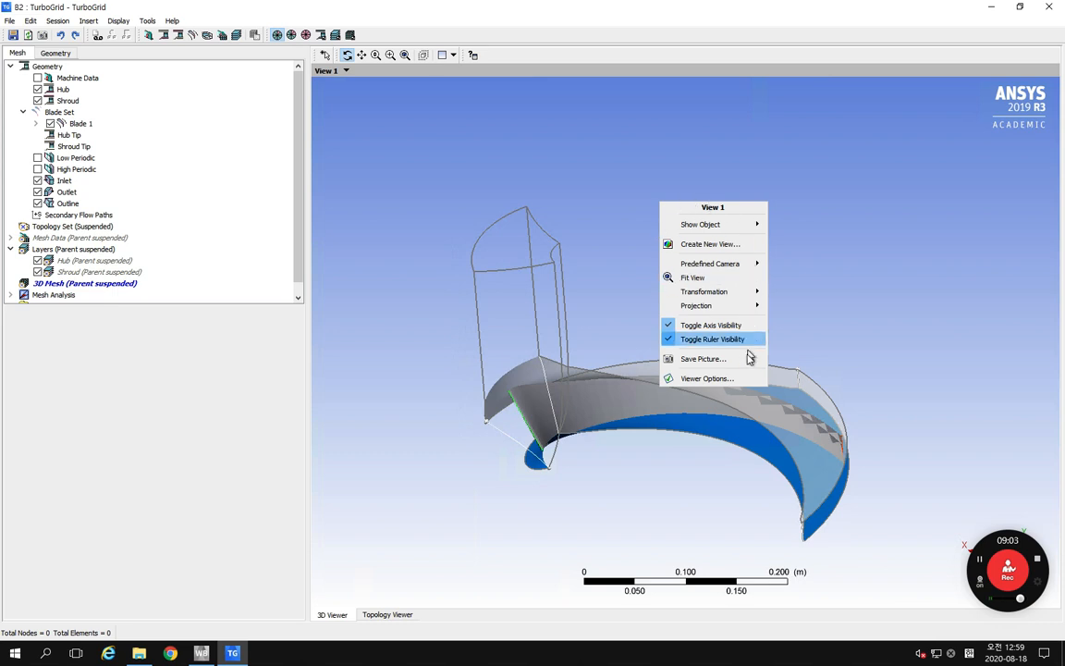
{"action": "mouse_move", "coordinate": [740, 266]}
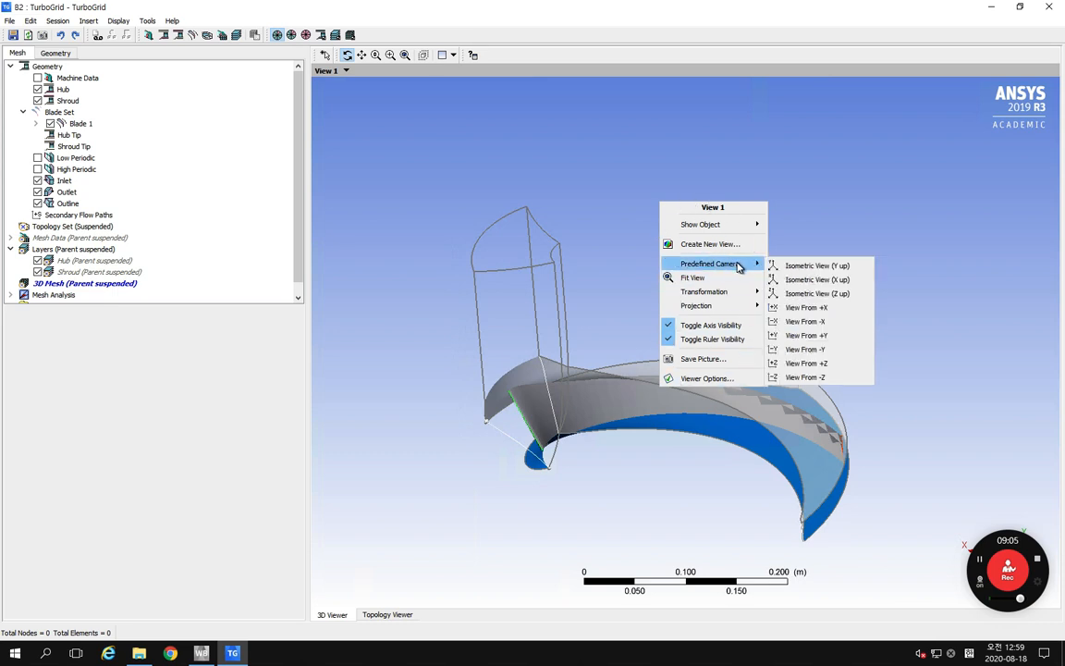
{"action": "mouse_move", "coordinate": [739, 294]}
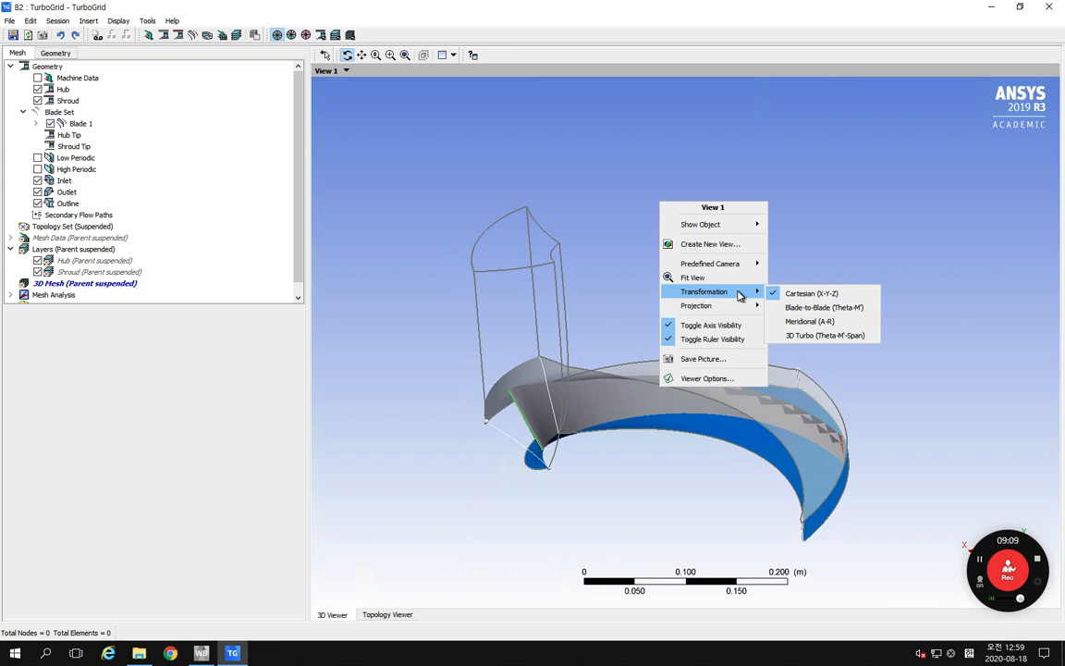
{"action": "left_click", "coordinate": [829, 324]}
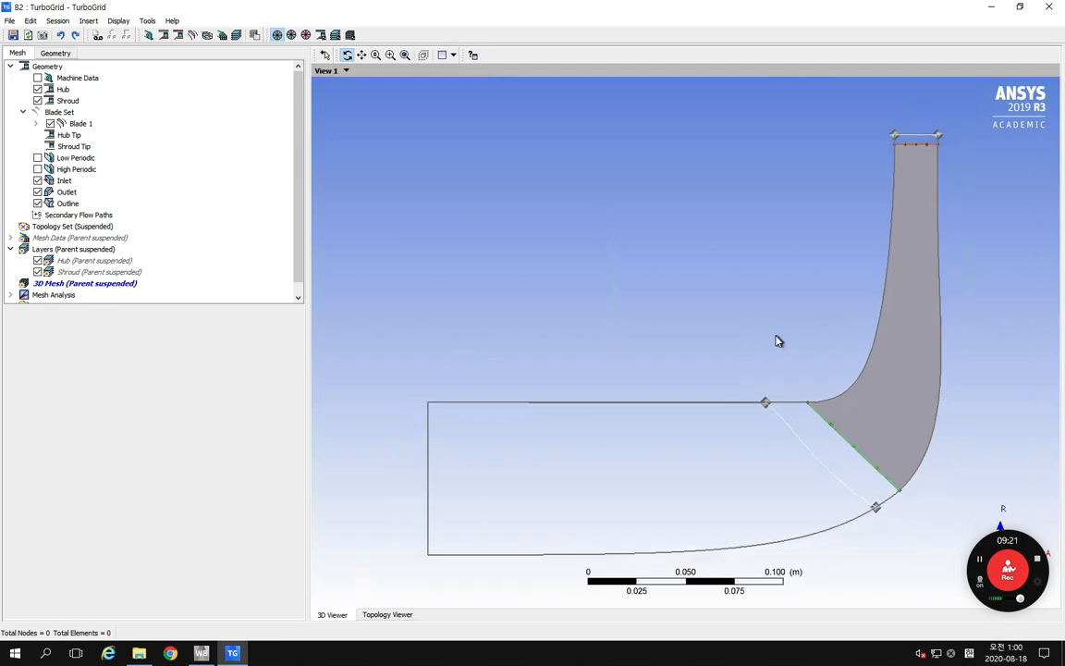
Step: Examine the inlet curve and its hub and shroud points ahead of the blade's leading edge in the meridional view
{"action": "middle_click_drag", "start_coordinate": [792, 363], "coordinate": [726, 345]}
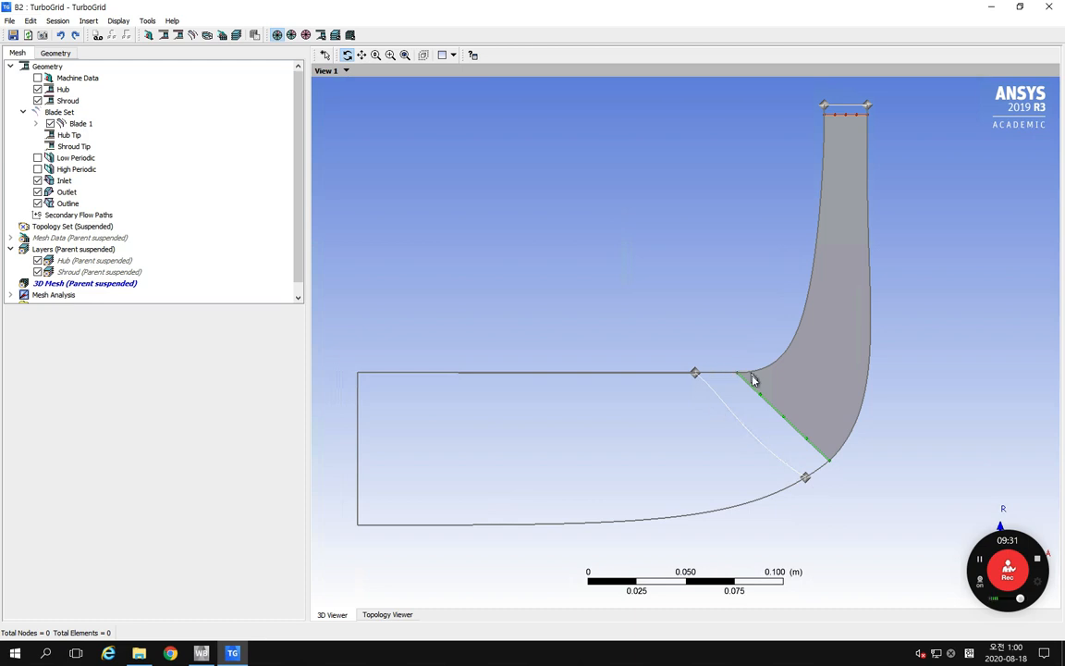
{"action": "right_click_drag", "start_coordinate": [641, 321], "coordinate": [863, 539]}
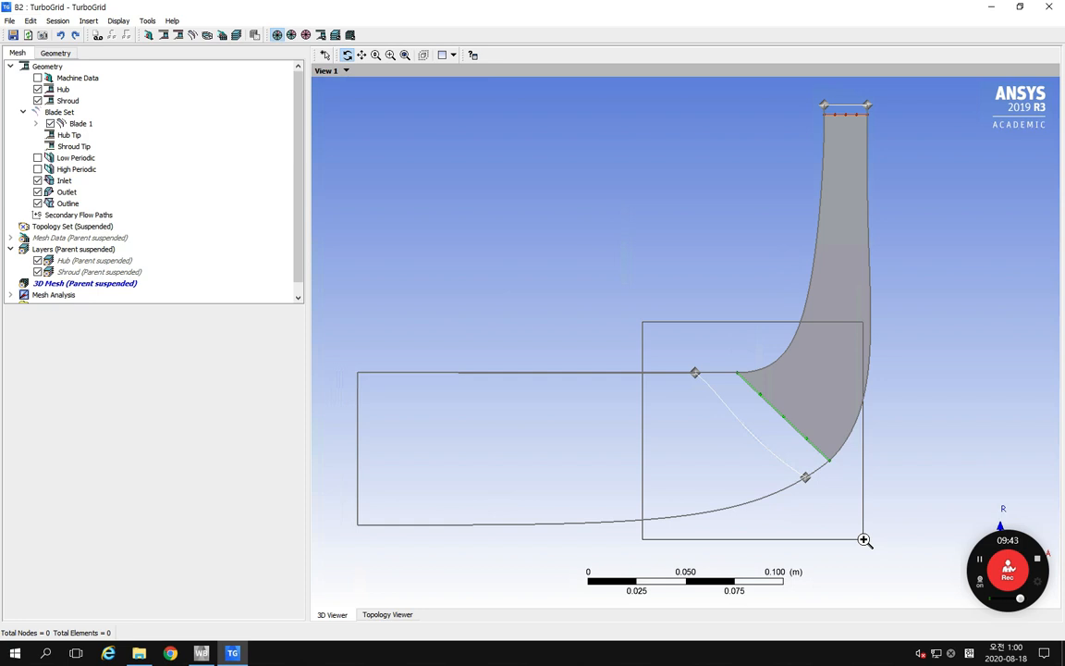
{"action": "left_click_drag", "start_coordinate": [863, 540], "coordinate": [866, 545]}
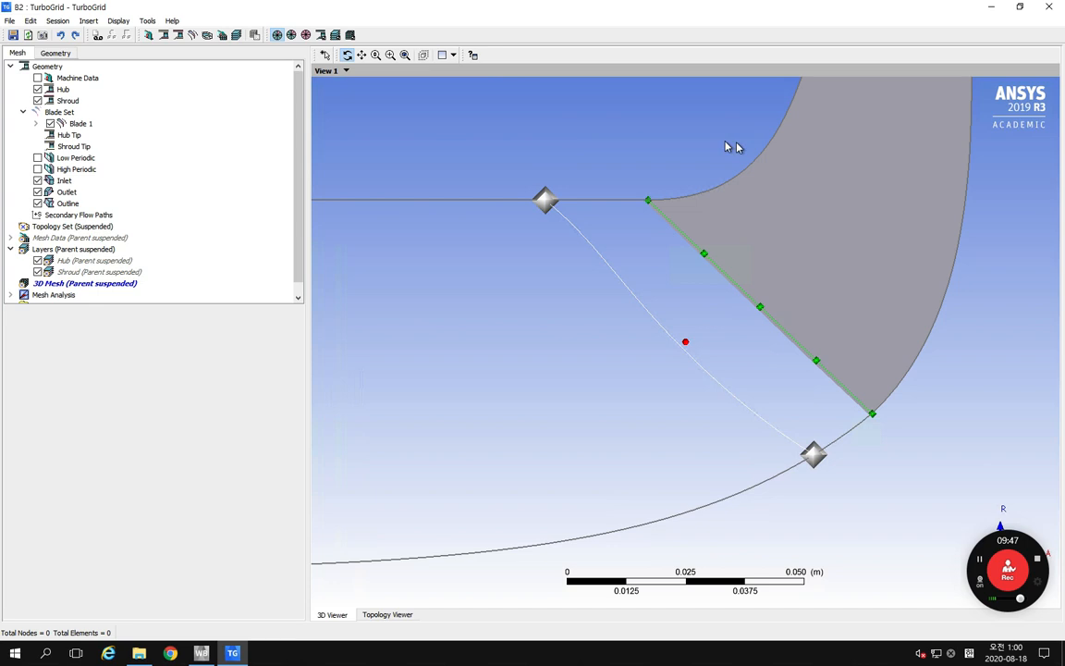
{"action": "left_click", "coordinate": [405, 55]}
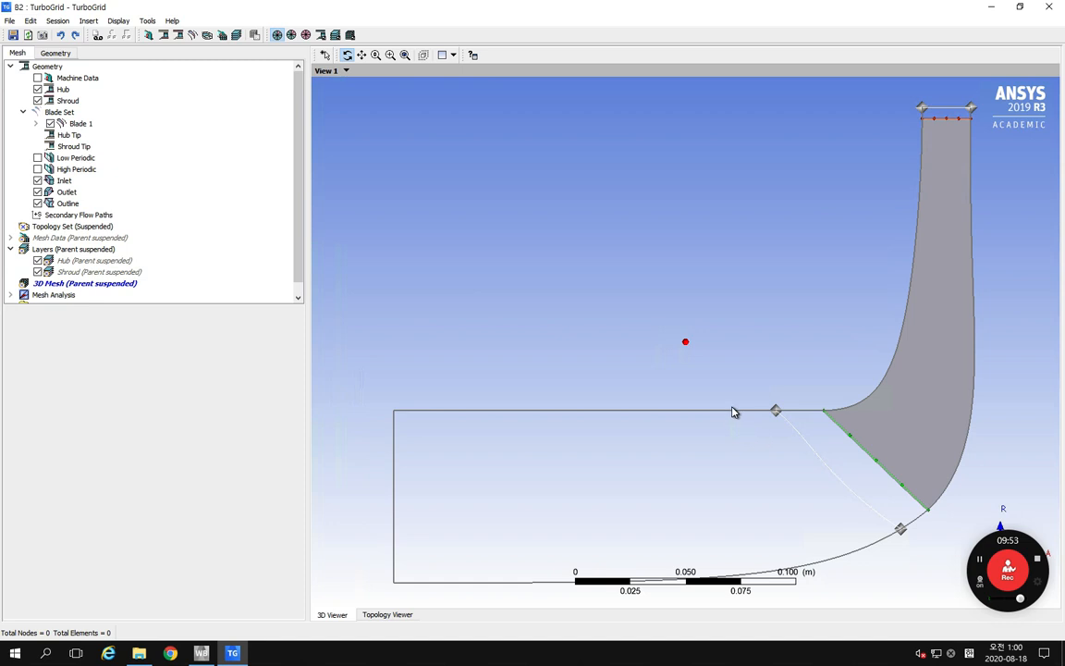
{"action": "middle_click_drag", "start_coordinate": [720, 401], "coordinate": [654, 316]}
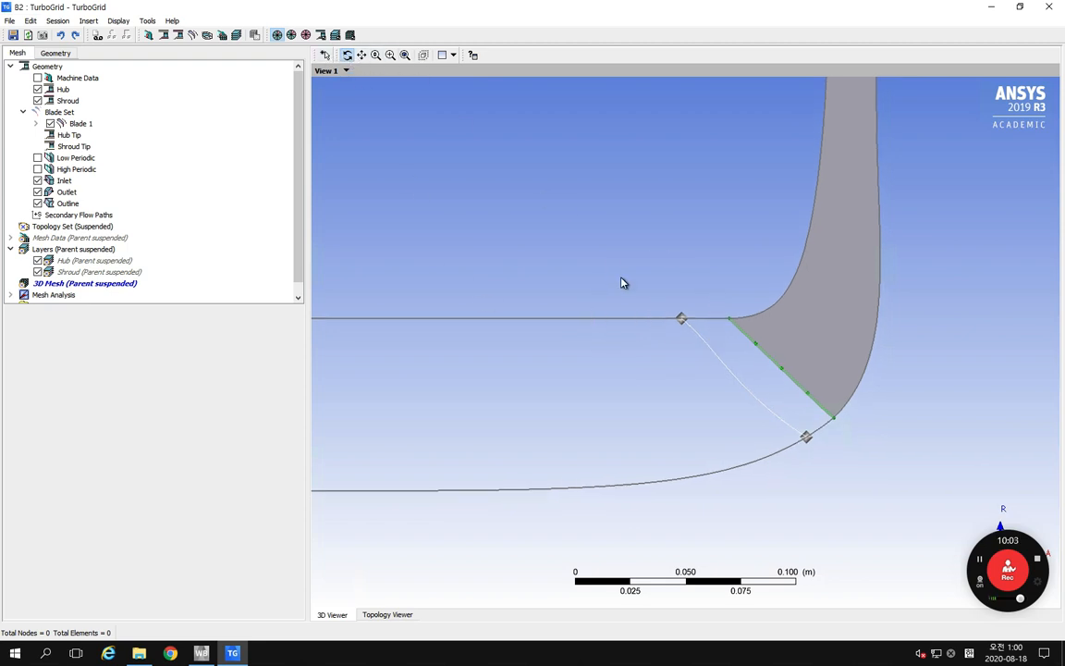
{"action": "middle_click_drag", "start_coordinate": [621, 277], "coordinate": [625, 280]}
{"action": "right_click_drag", "start_coordinate": [629, 288], "coordinate": [559, 223]}
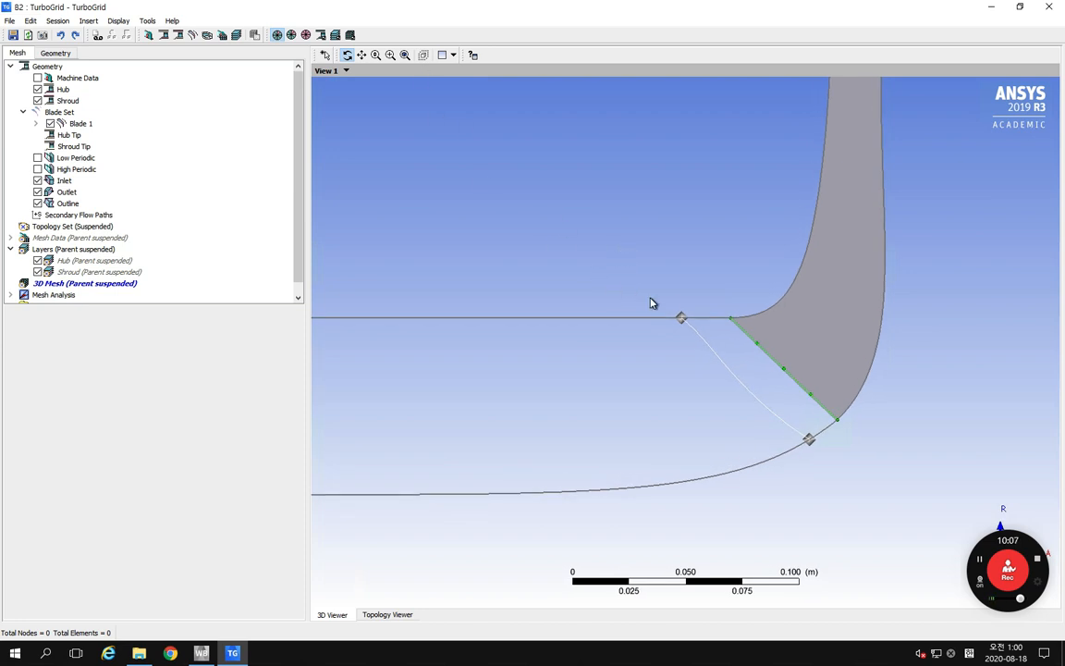
{"action": "middle_click_drag", "start_coordinate": [705, 324], "coordinate": [657, 305], "text": "ctrl"}
{"action": "scroll", "coordinate": [657, 306], "scroll_direction": "up", "scroll_amount": 1}
{"action": "scroll", "coordinate": [657, 306], "scroll_direction": "up", "scroll_amount": 1}
{"action": "scroll", "coordinate": [657, 306], "scroll_direction": "down", "scroll_amount": 5}
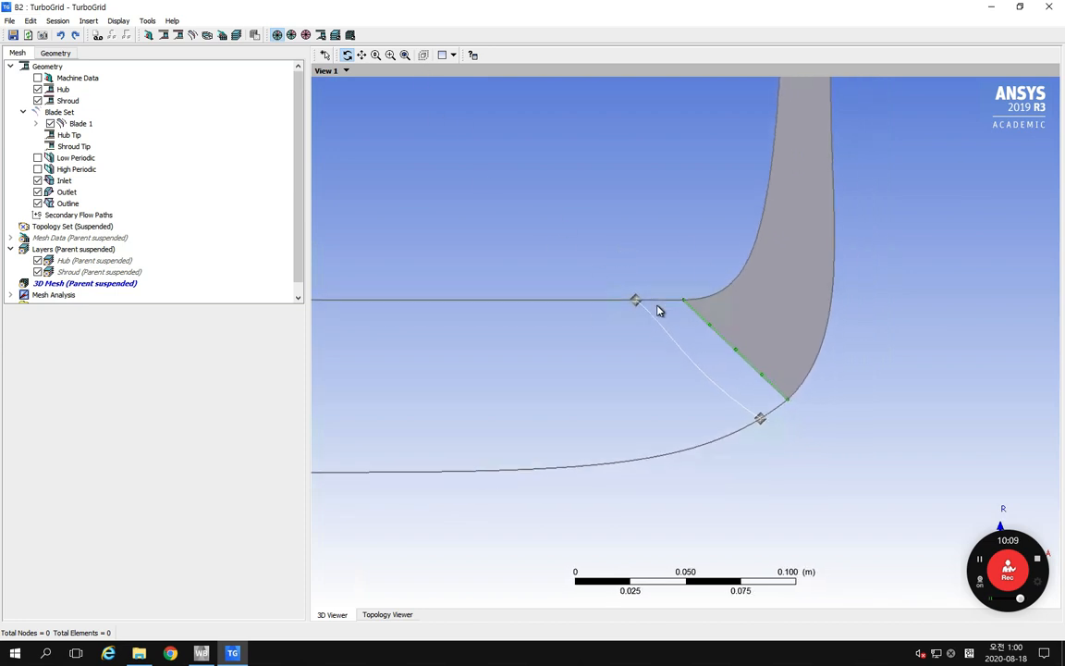
{"action": "scroll", "coordinate": [657, 306], "scroll_direction": "up", "scroll_amount": 3}
{"action": "scroll", "coordinate": [657, 306], "scroll_direction": "down", "scroll_amount": 2}
{"action": "scroll", "coordinate": [657, 306], "scroll_direction": "up", "scroll_amount": 3}
{"action": "scroll", "coordinate": [657, 306], "scroll_direction": "down", "scroll_amount": 3}
{"action": "scroll", "coordinate": [657, 305], "scroll_direction": "up", "scroll_amount": 2}
{"action": "scroll", "coordinate": [658, 309], "scroll_direction": "down", "scroll_amount": 2}
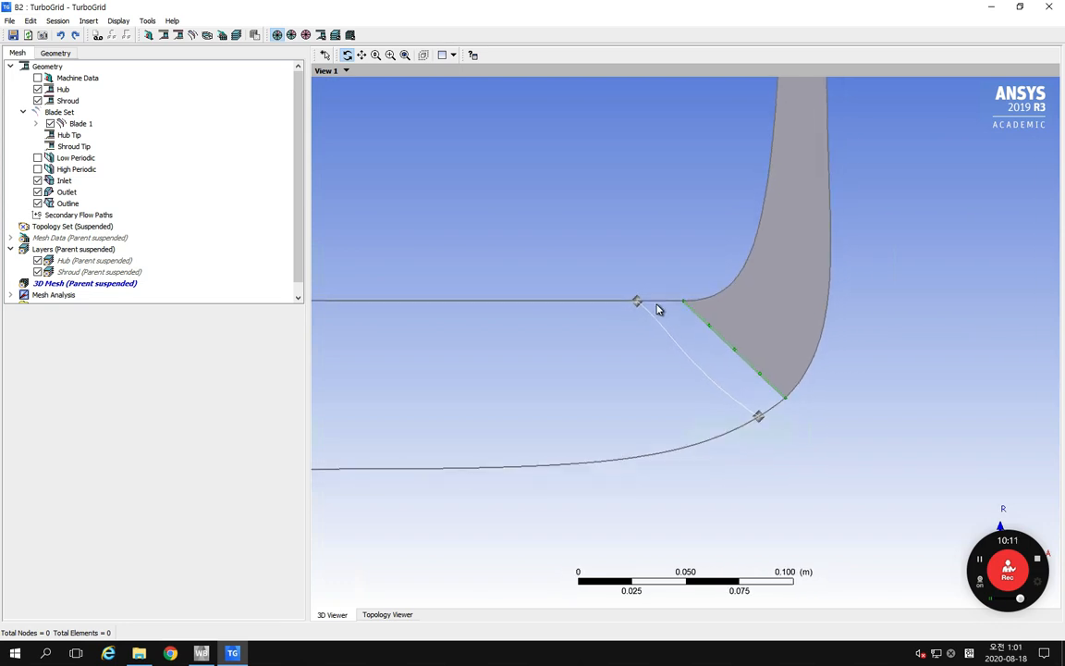
{"action": "scroll", "coordinate": [650, 318], "scroll_direction": "down", "scroll_amount": 1}
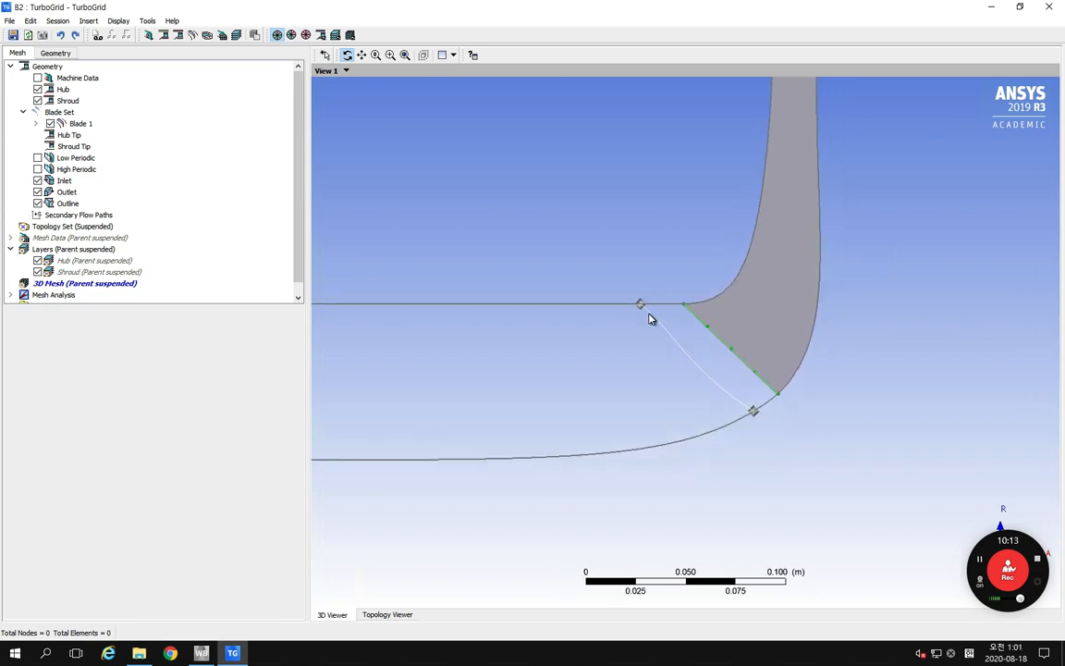
{"action": "scroll", "coordinate": [650, 318], "scroll_direction": "up", "scroll_amount": 2}
{"action": "scroll", "coordinate": [650, 318], "scroll_direction": "up", "scroll_amount": 1}
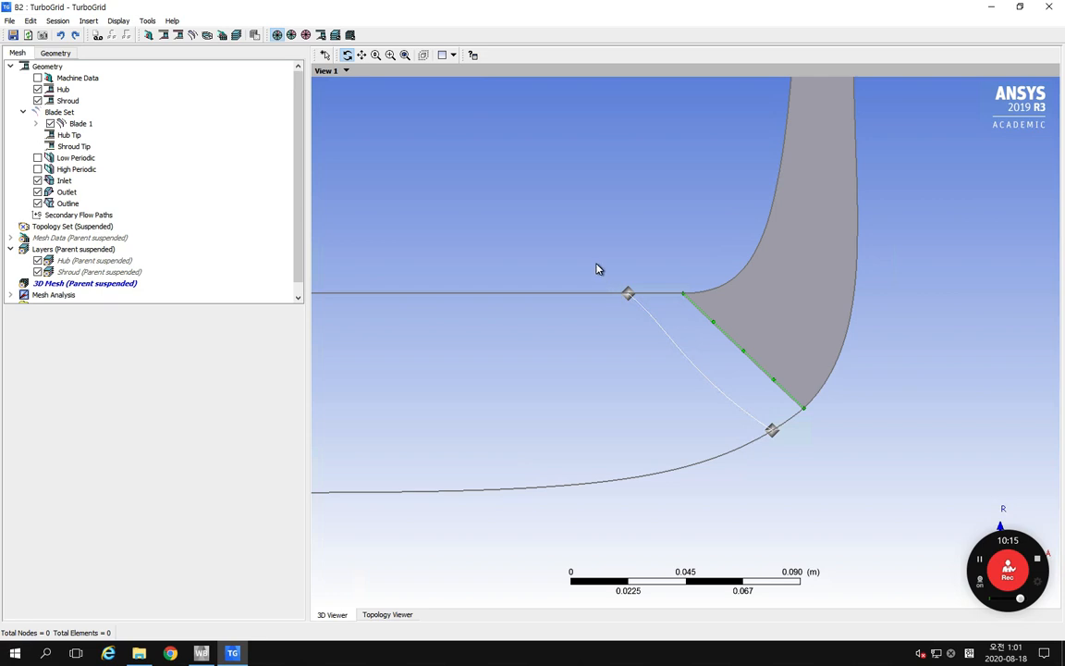
{"action": "right_click_drag", "start_coordinate": [594, 257], "coordinate": [831, 483]}
{"action": "scroll", "coordinate": [759, 373], "scroll_direction": "down", "scroll_amount": 2}
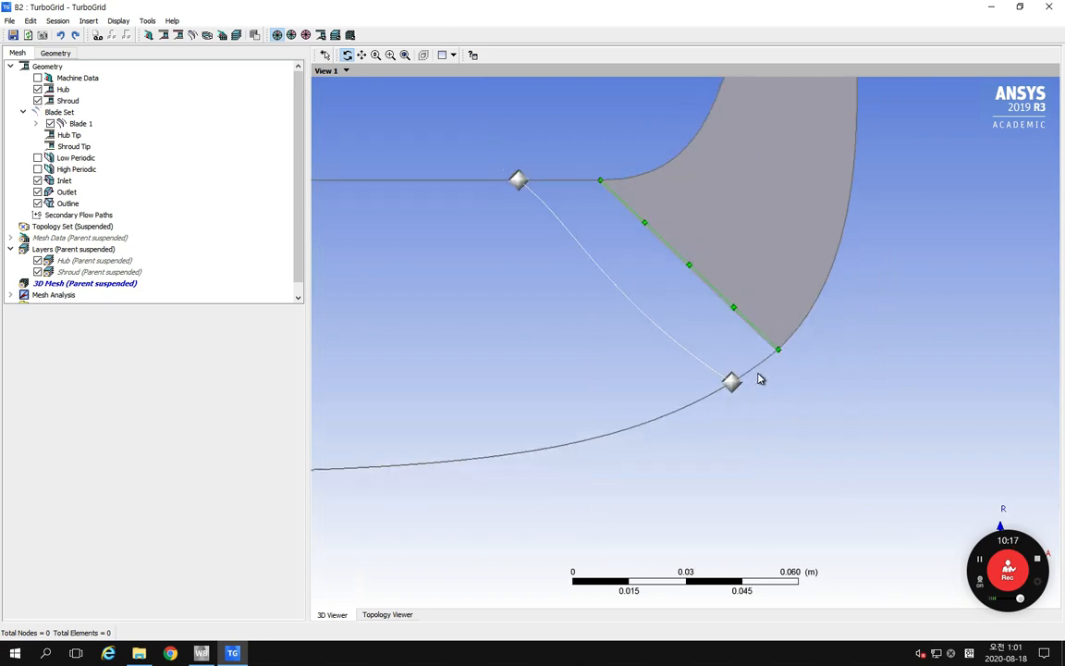
{"action": "middle_click_drag", "start_coordinate": [711, 324], "coordinate": [735, 354], "text": "ctrl"}
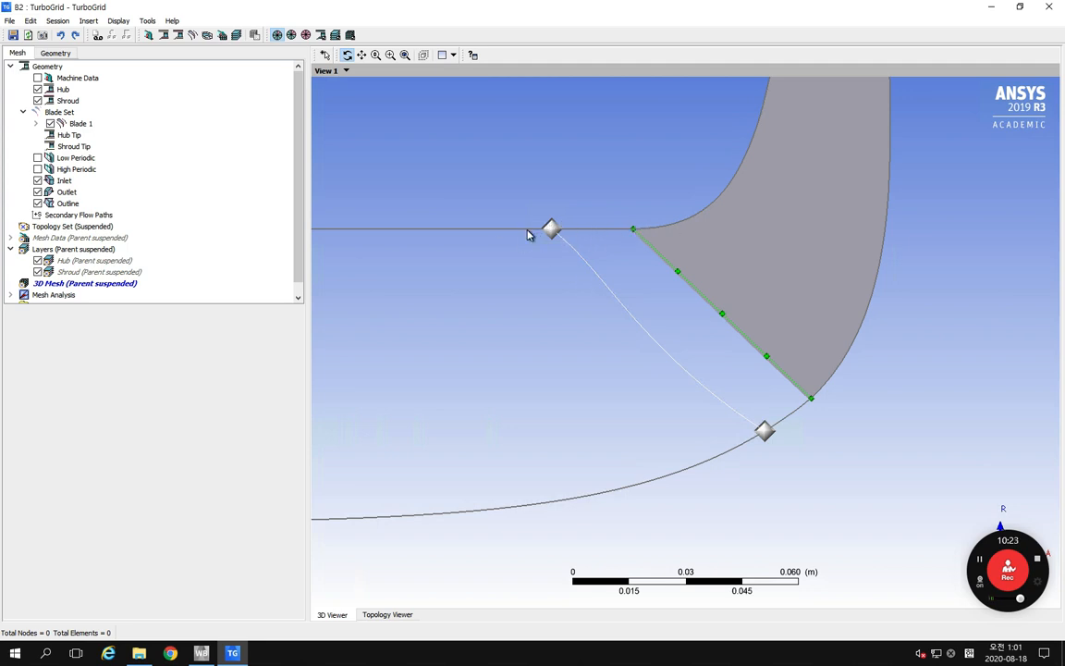
{"action": "left_click", "coordinate": [326, 56]}
{"action": "left_click", "coordinate": [348, 56]}
{"action": "scroll", "coordinate": [613, 278], "scroll_direction": "down", "scroll_amount": 5}
{"action": "scroll", "coordinate": [613, 278], "scroll_direction": "up", "scroll_amount": 4}
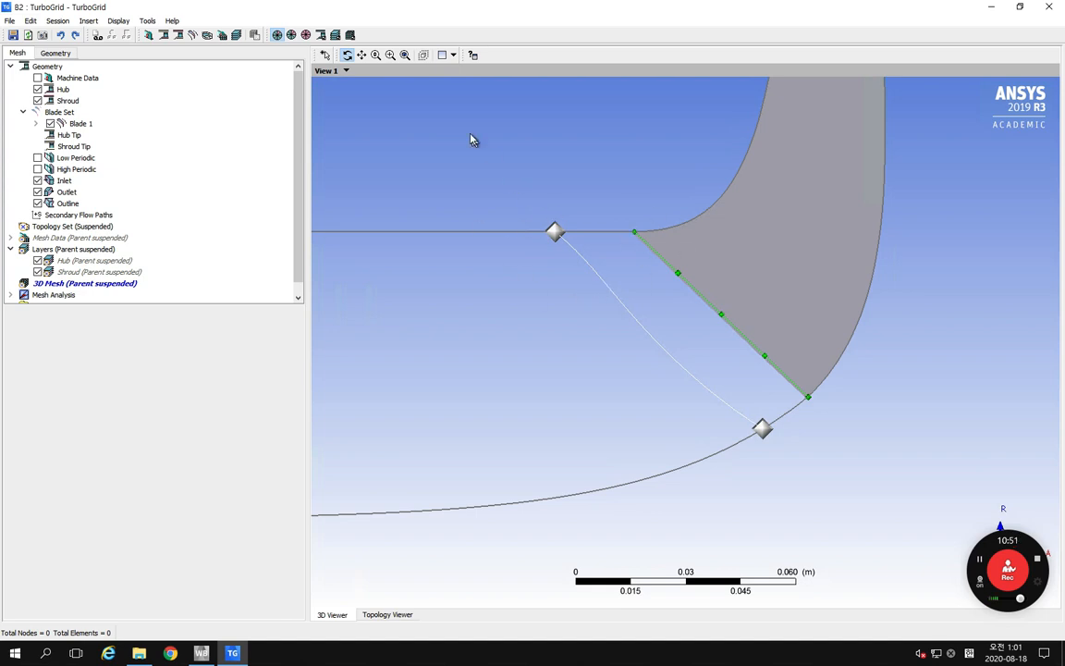
Step: Select the inlet's shroud point and apply parametric inlet locations of 0.03 for the hub and 0.06 for the shroud
{"action": "left_click", "coordinate": [325, 56]}
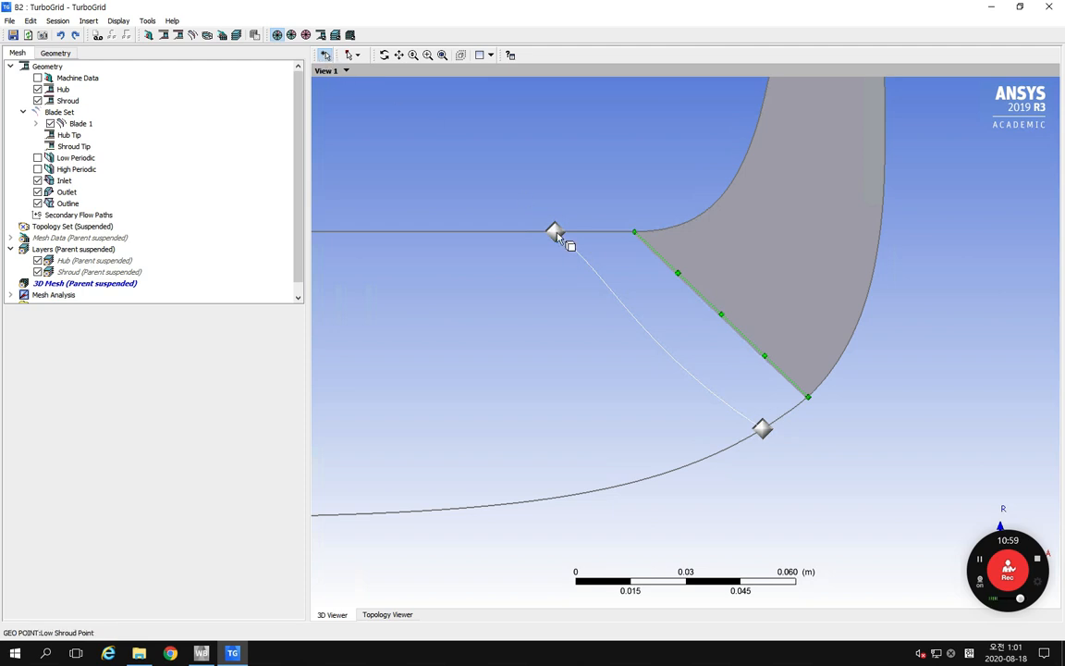
{"action": "left_click", "coordinate": [555, 233]}
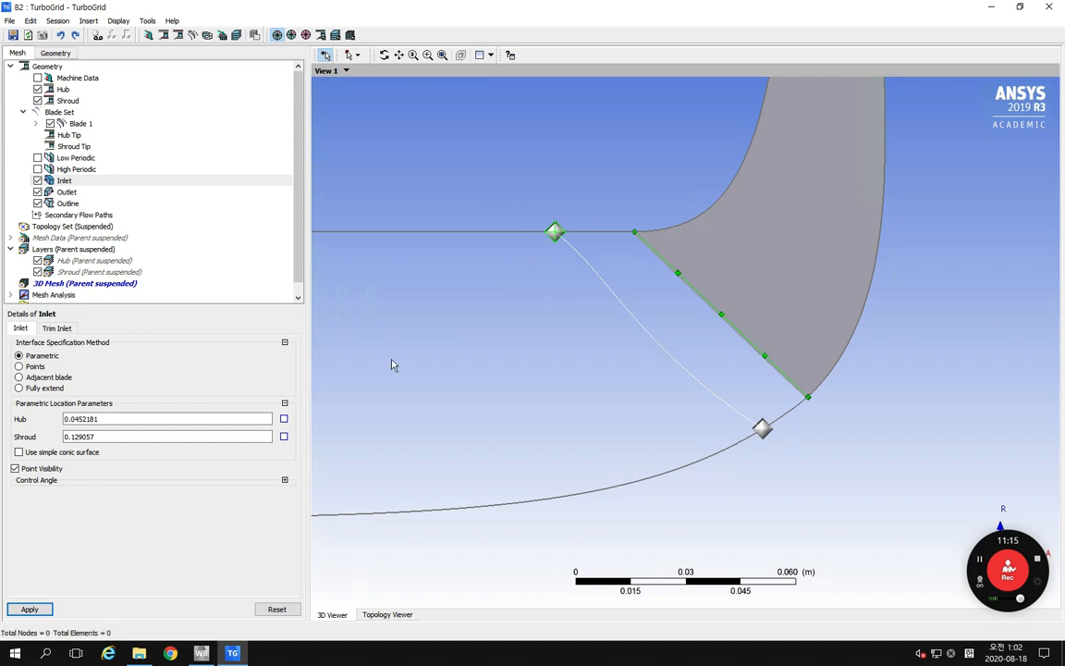
{"action": "double_click", "coordinate": [143, 423]}
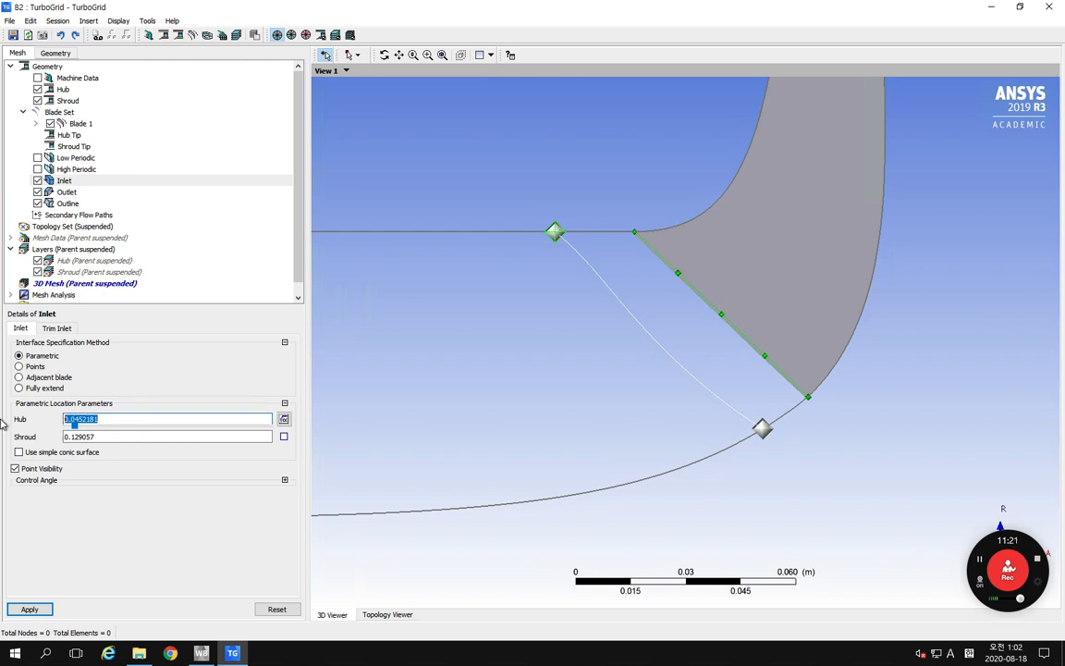
{"action": "type", "text": "0.03"}
{"action": "double_click", "coordinate": [111, 441]}
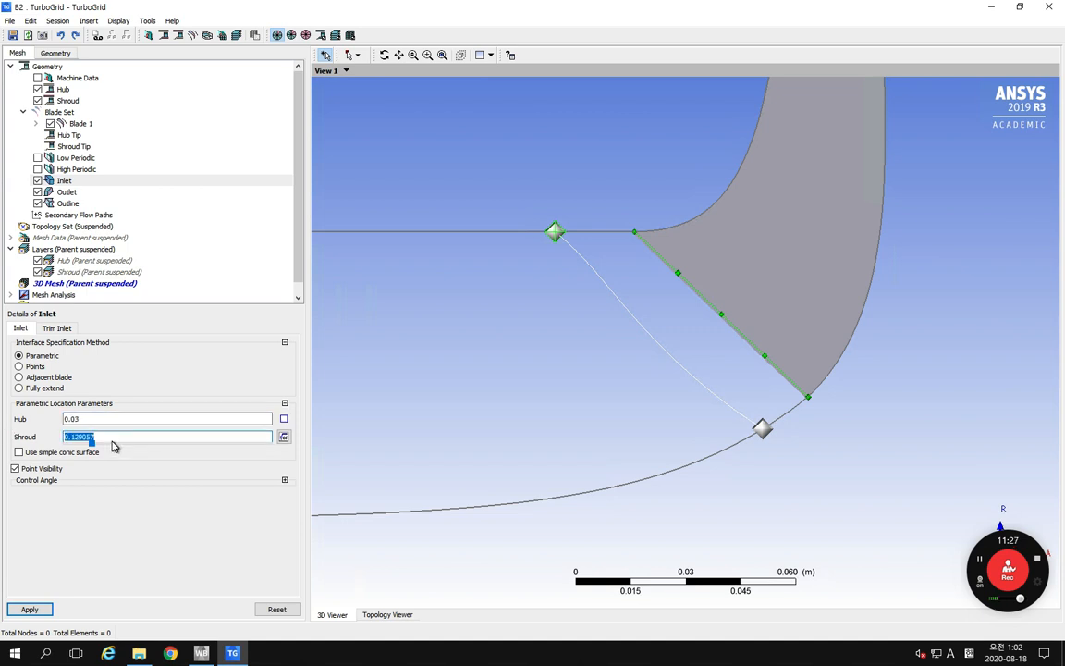
{"action": "type", "text": "0.06"}
{"action": "left_click", "coordinate": [33, 607]}
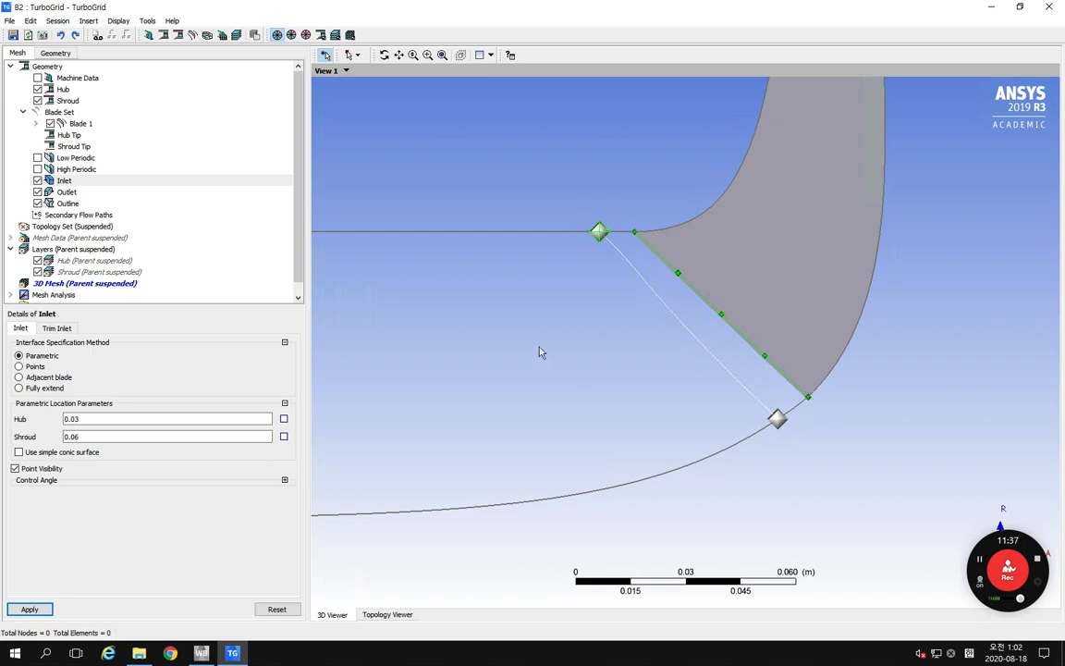
Step: Try sliding the inlet's end point along the meridional curve and reapply a hub parametric location of 0.03
{"action": "left_click_drag", "start_coordinate": [779, 423], "coordinate": [665, 455]}
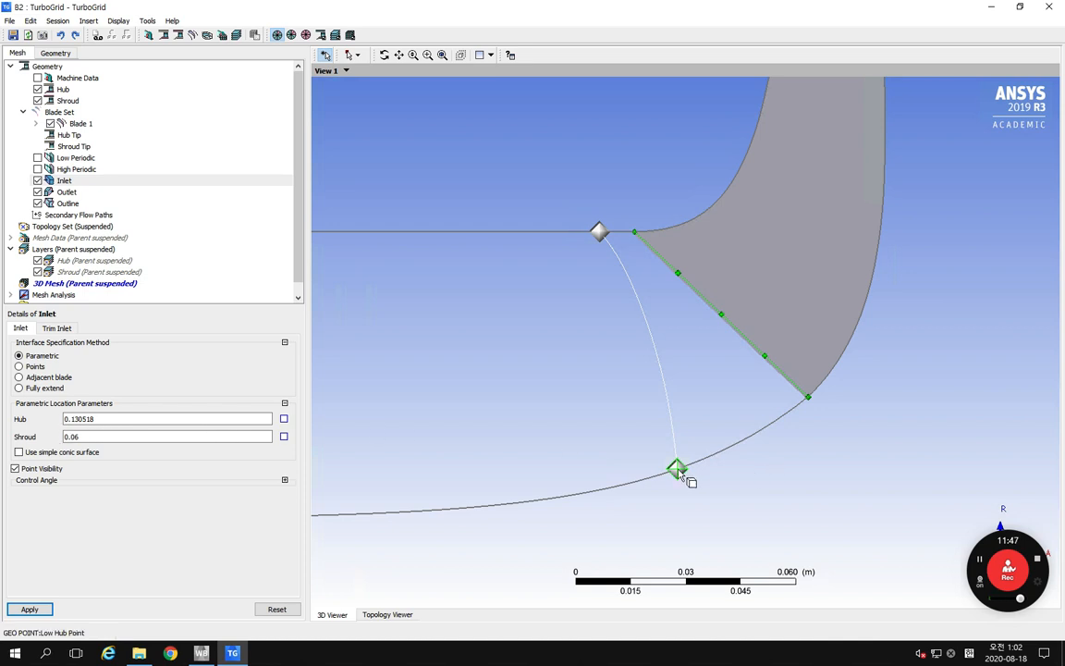
{"action": "left_click_drag", "start_coordinate": [675, 469], "coordinate": [787, 421]}
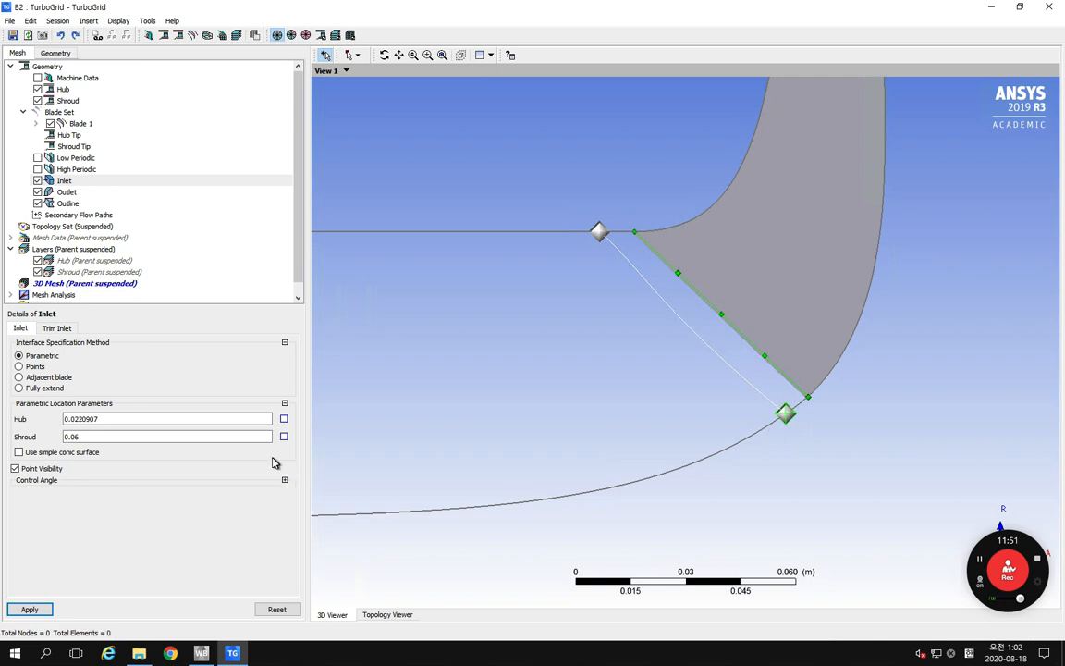
{"action": "double_click", "coordinate": [143, 420]}
{"action": "type", "text": "0."}
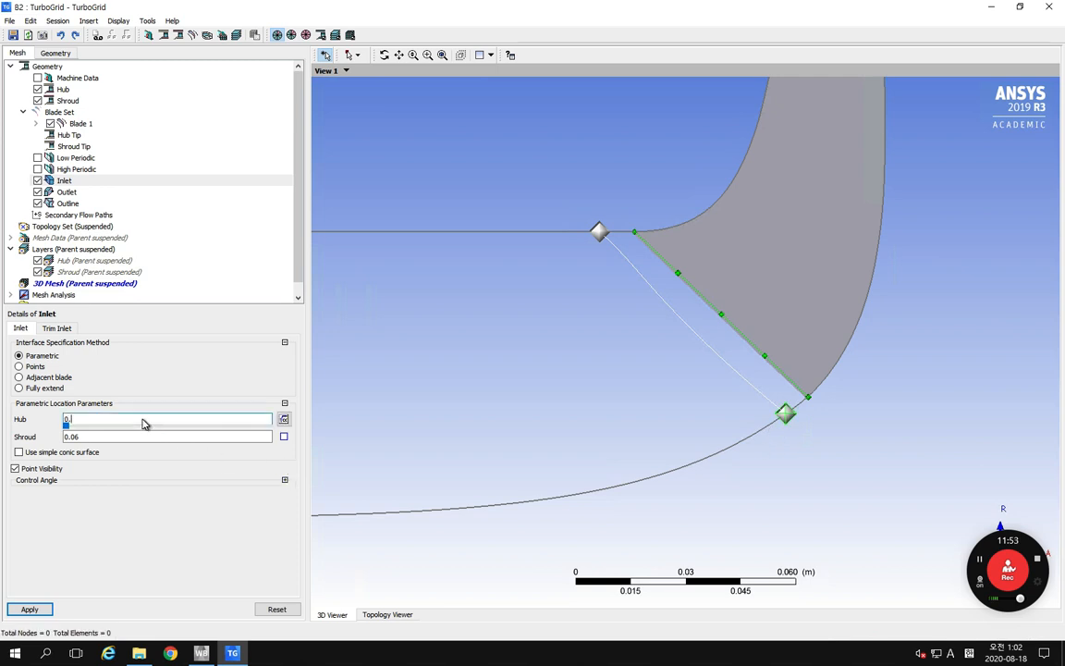
{"action": "type", "text": "03"}
{"action": "left_click", "coordinate": [29, 608]}
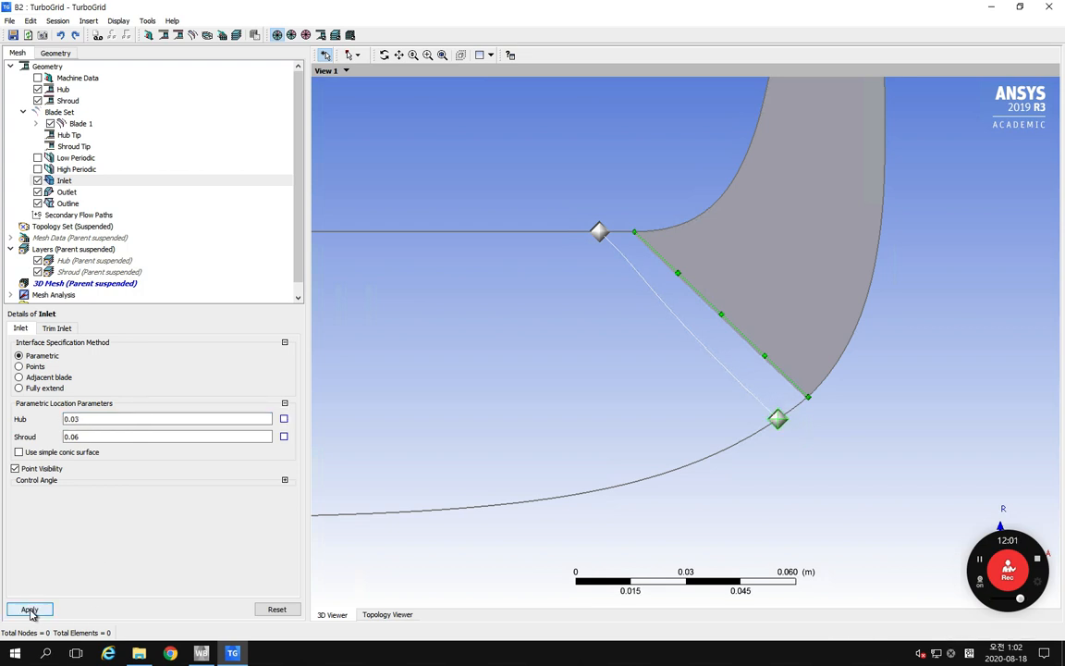
Step: Switch the 3D view's transformation to Cartesian (X-Y-Z) and orient it to show the whole blade passage
{"action": "right_click", "coordinate": [527, 190]}
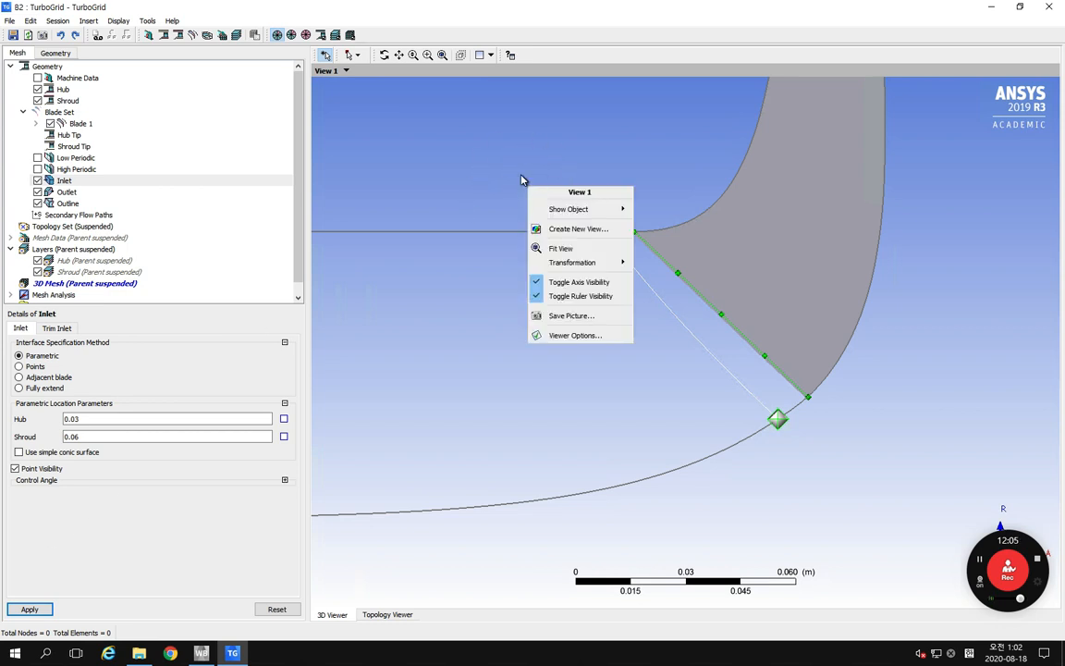
{"action": "right_click", "coordinate": [517, 166]}
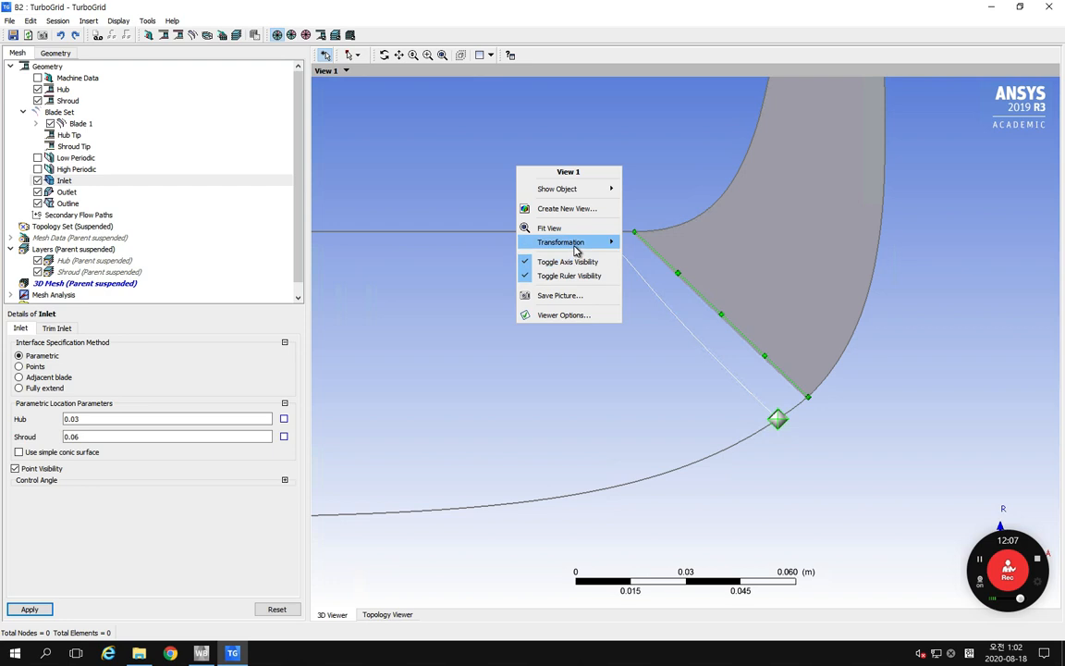
{"action": "mouse_move", "coordinate": [586, 246]}
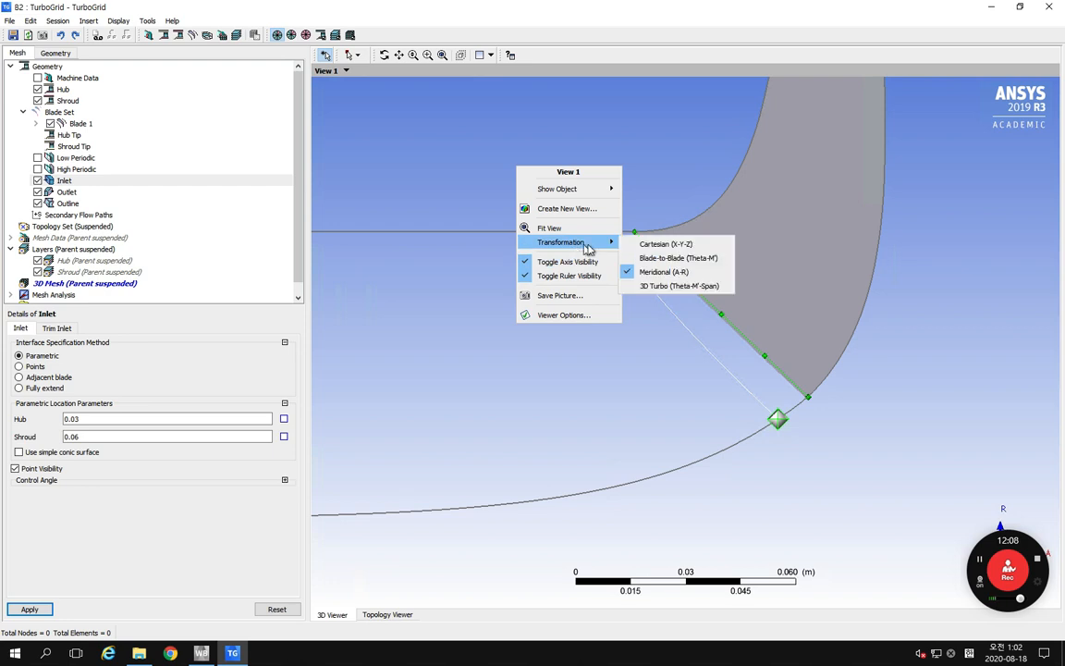
{"action": "left_click", "coordinate": [662, 245]}
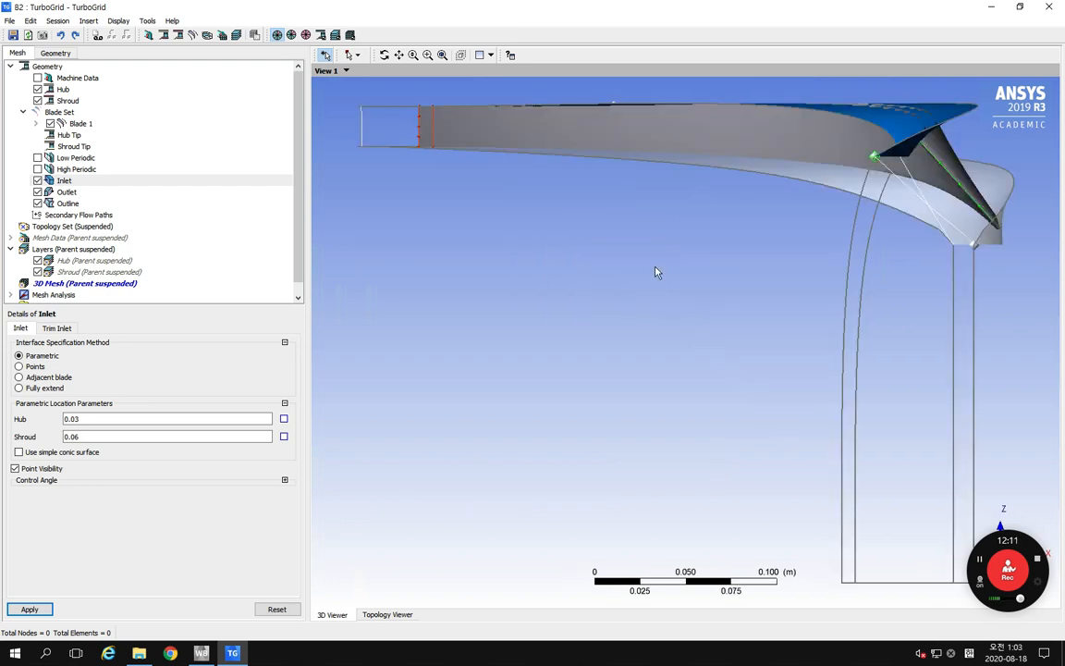
{"action": "middle_click_drag", "start_coordinate": [656, 281], "coordinate": [604, 279]}
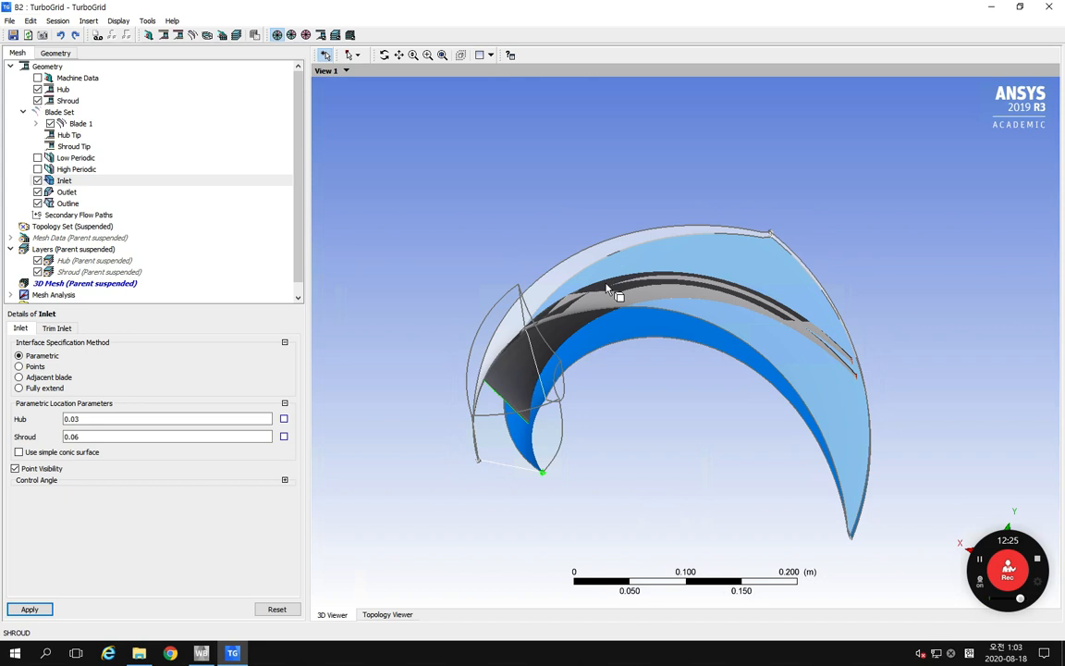
Step: Review the geometry settings of Machine Data, Hub, Shroud, Blade 1, Hub Tip, Shroud Tip and Inlet
{"action": "left_click", "coordinate": [63, 228]}
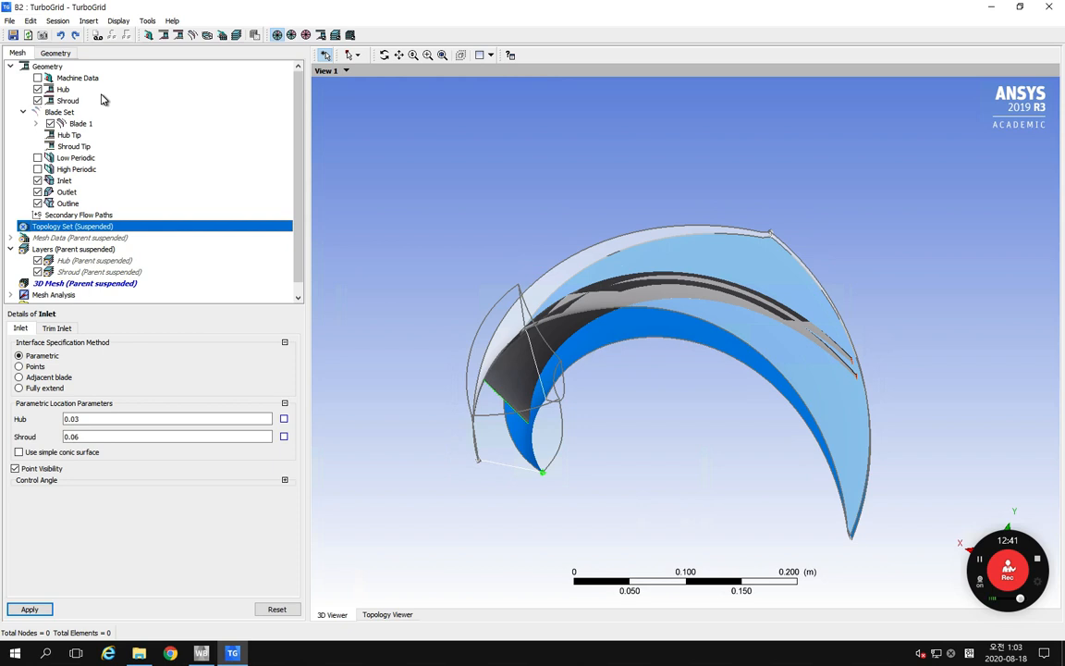
{"action": "left_click", "coordinate": [67, 78]}
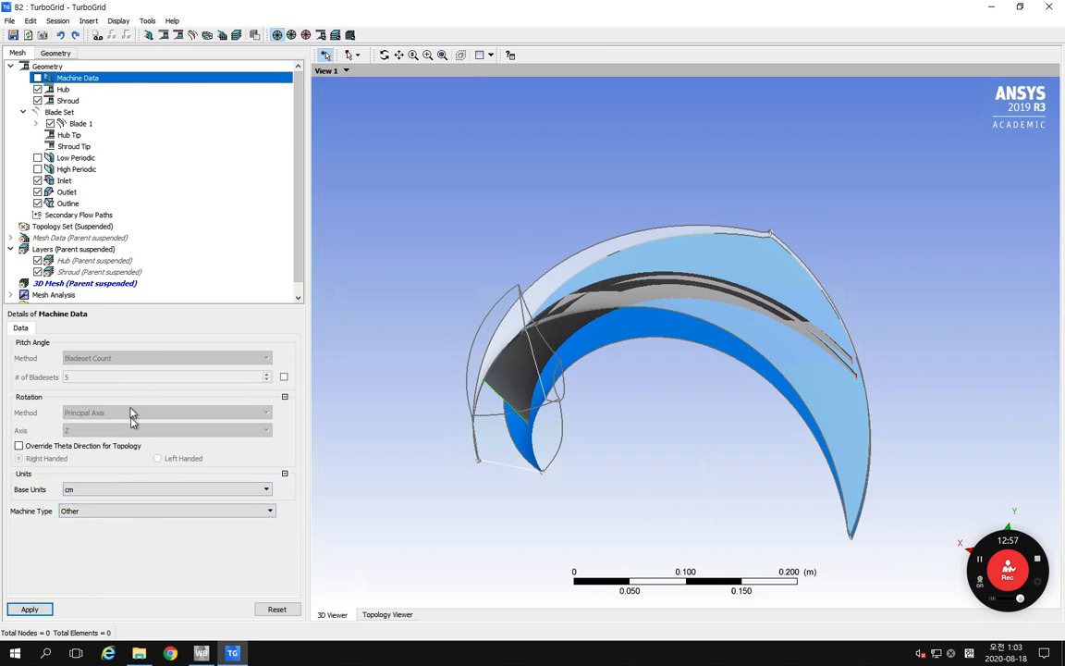
{"action": "left_click", "coordinate": [64, 90]}
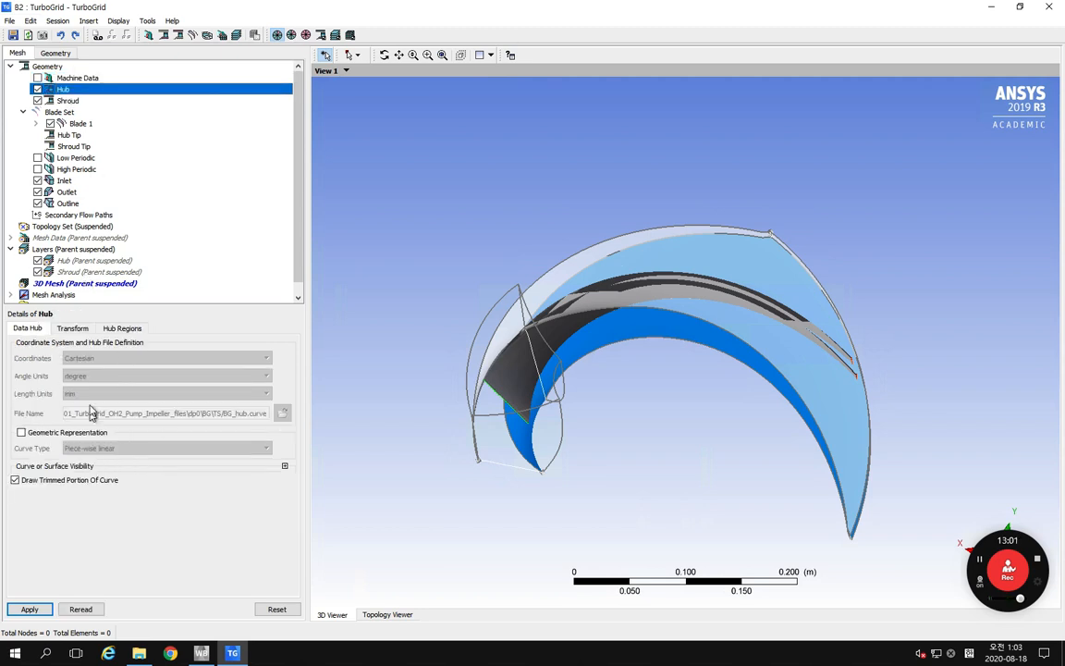
{"action": "left_click", "coordinate": [67, 101]}
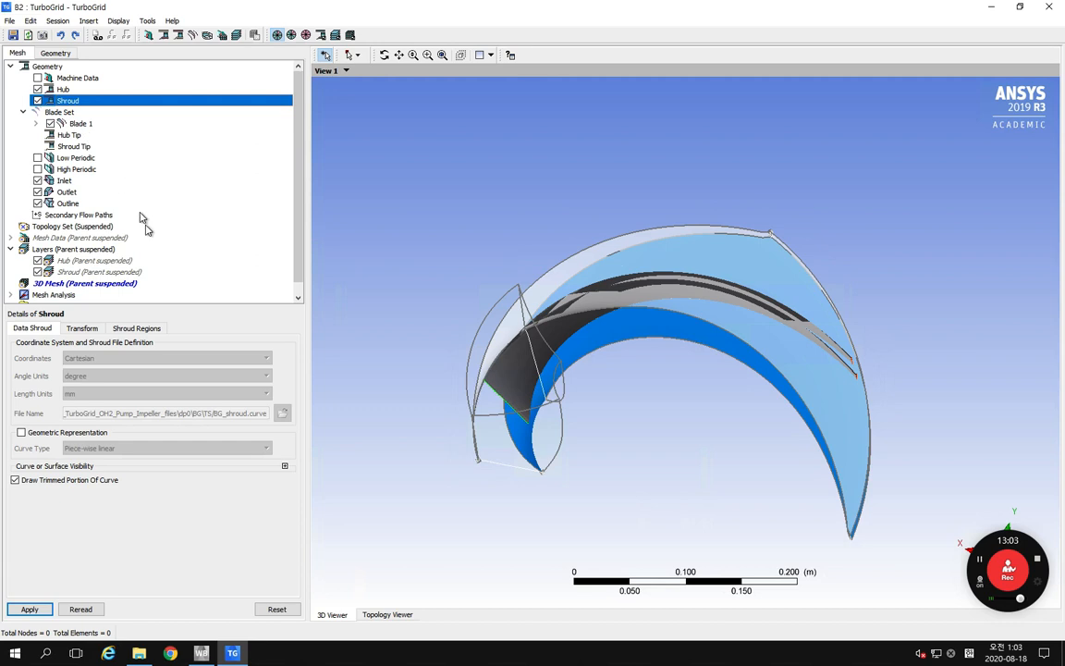
{"action": "left_click", "coordinate": [74, 123]}
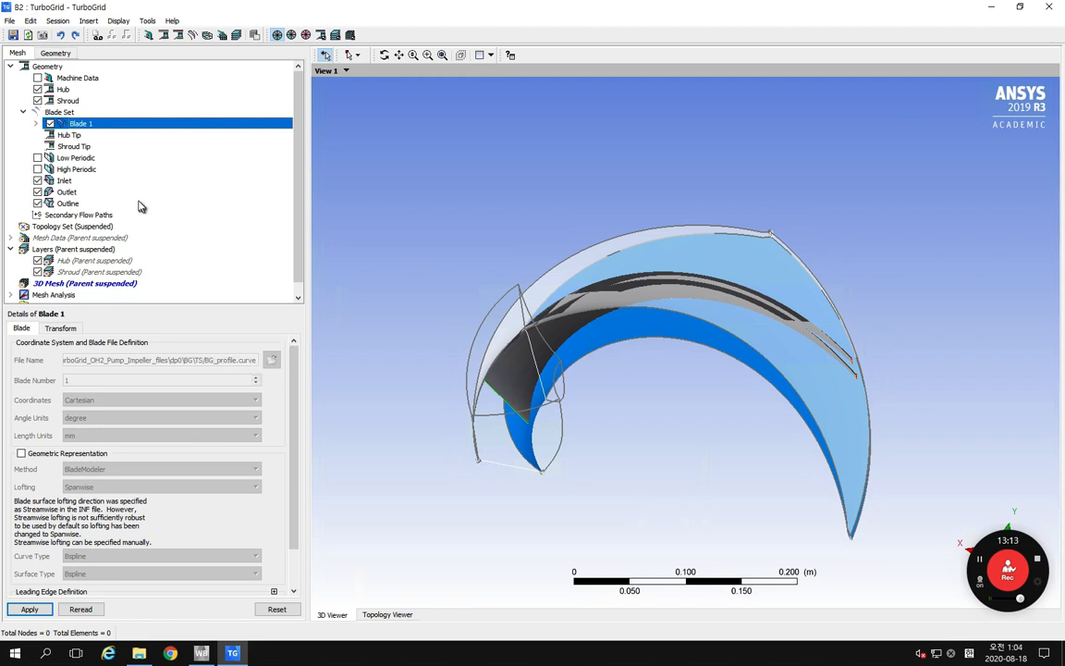
{"action": "left_click", "coordinate": [69, 79]}
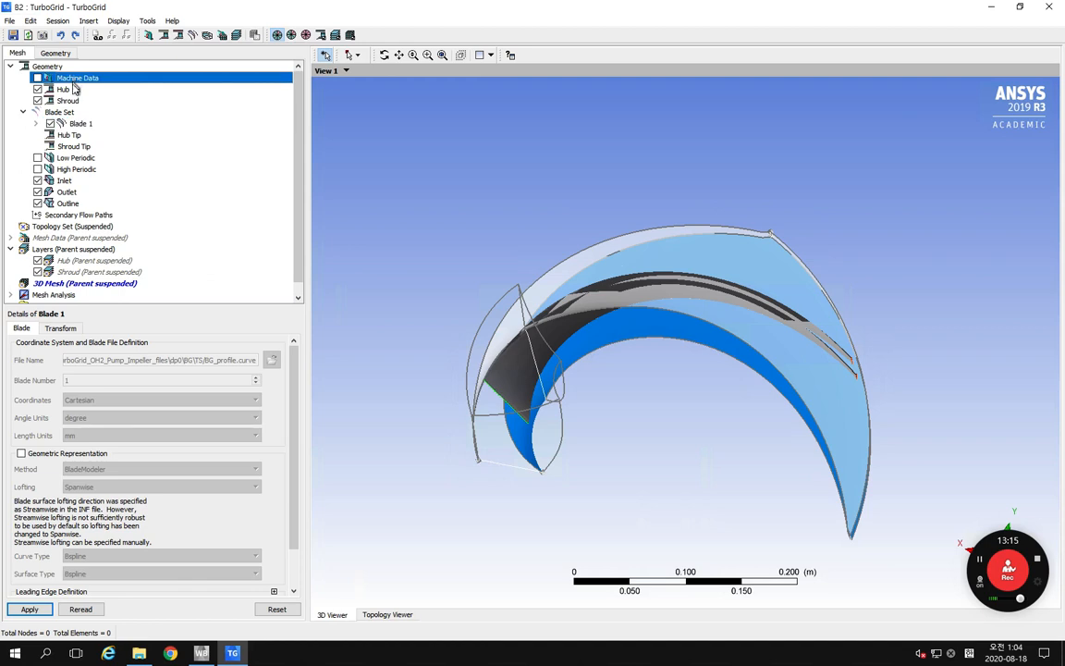
{"action": "left_click", "coordinate": [67, 135]}
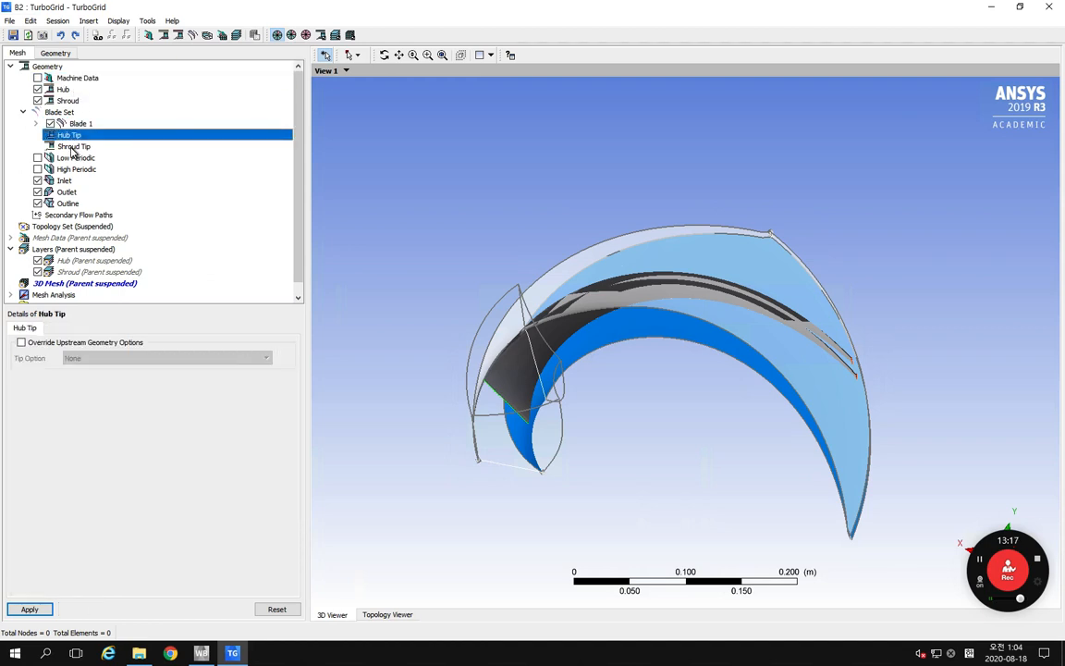
{"action": "left_click", "coordinate": [73, 147]}
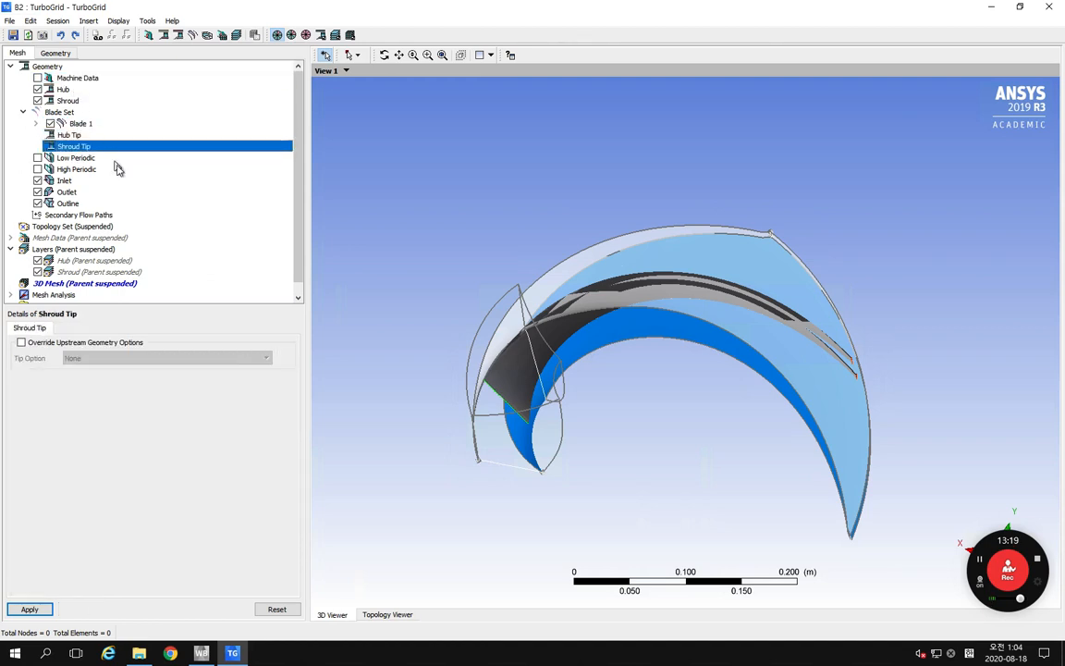
{"action": "left_click", "coordinate": [65, 180]}
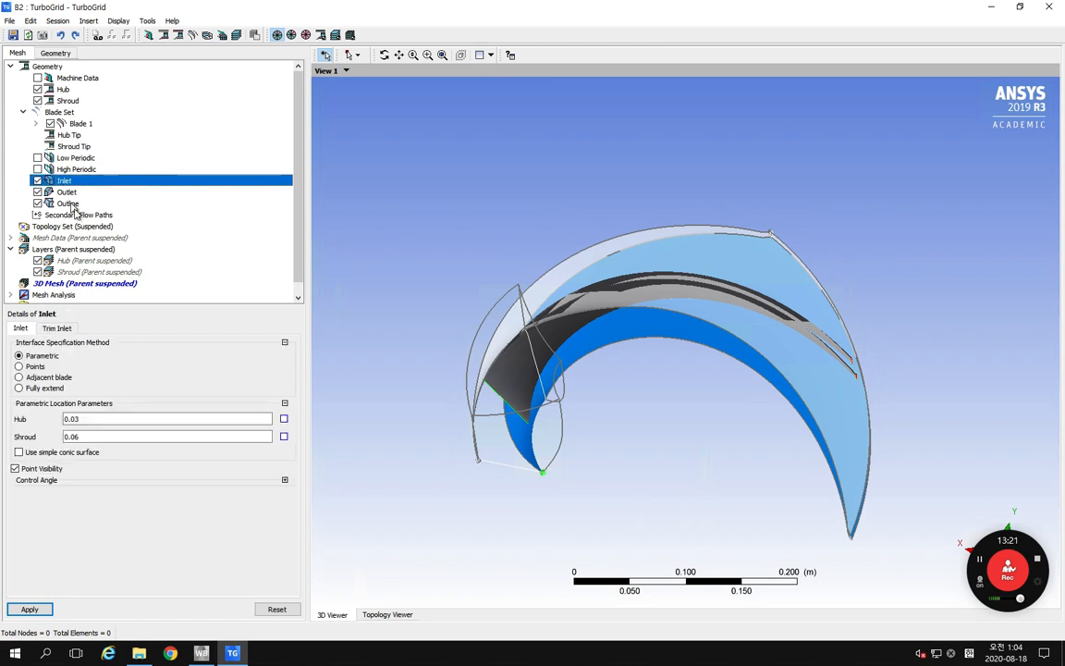
{"action": "middle_click_drag", "start_coordinate": [465, 420], "coordinate": [475, 395]}
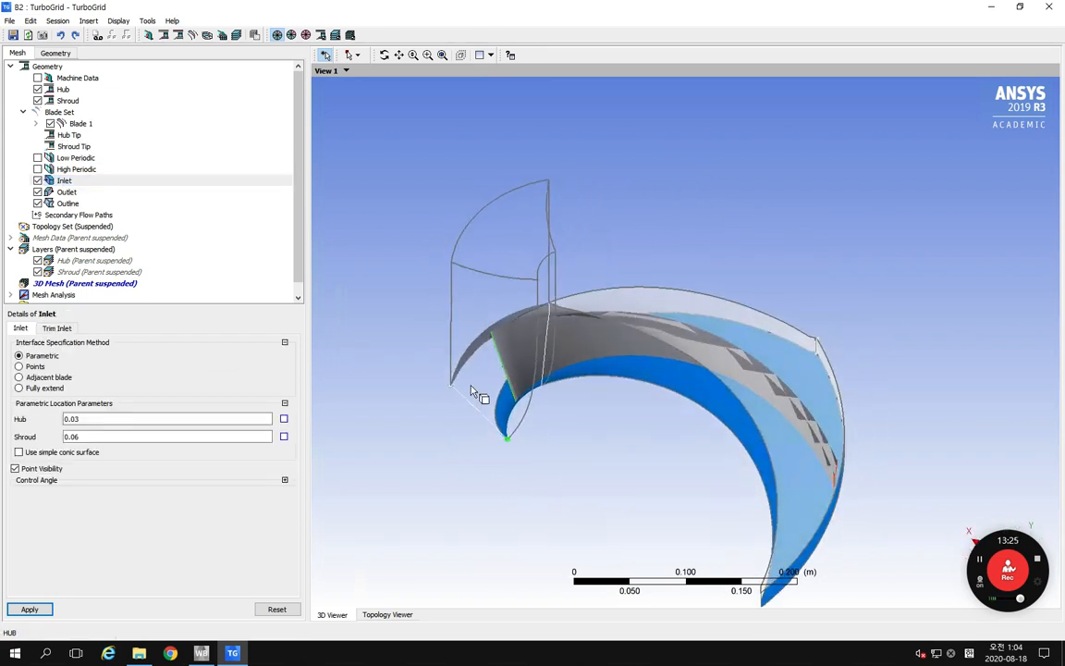
Step: Set the outlet's shroud parametric location to 1 and apply it
{"action": "left_click", "coordinate": [64, 195]}
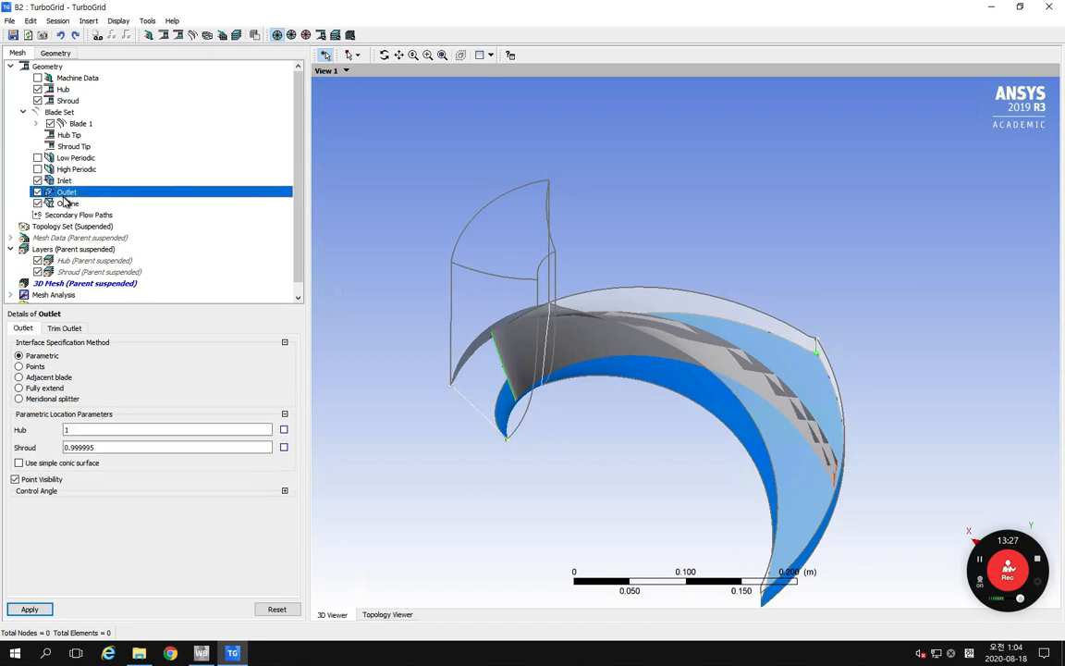
{"action": "middle_click_drag", "start_coordinate": [590, 433], "coordinate": [458, 428]}
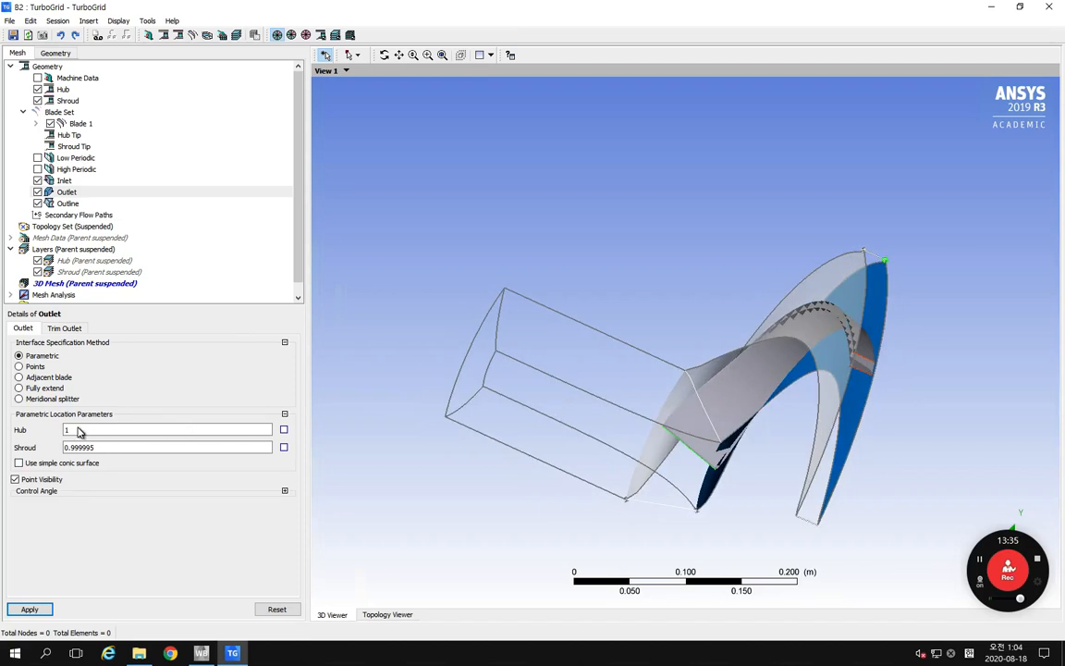
{"action": "double_click", "coordinate": [102, 446]}
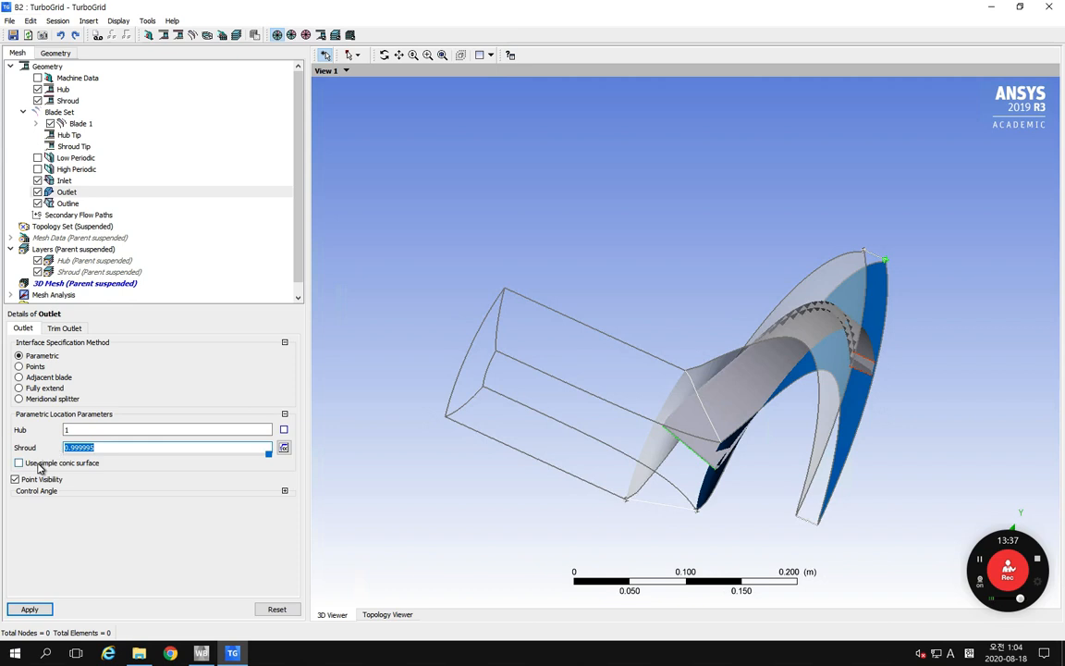
{"action": "type", "text": "1"}
{"action": "left_click", "coordinate": [37, 607]}
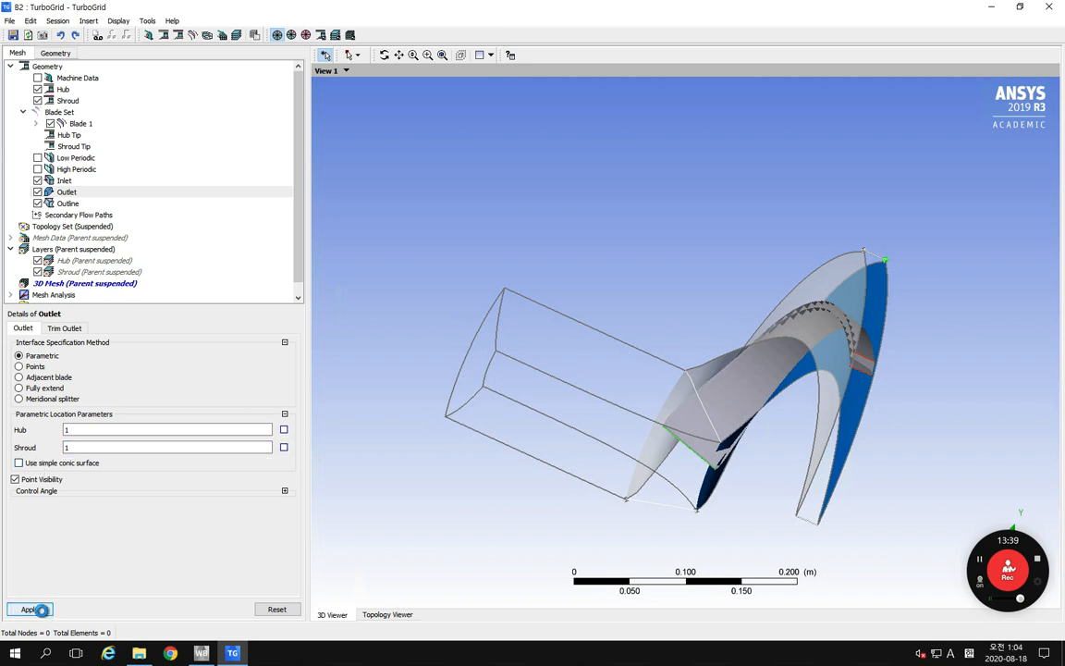
Step: Examine the Topology Set's ATM topology method and its Suspend Object Updates option
{"action": "left_click", "coordinate": [45, 229]}
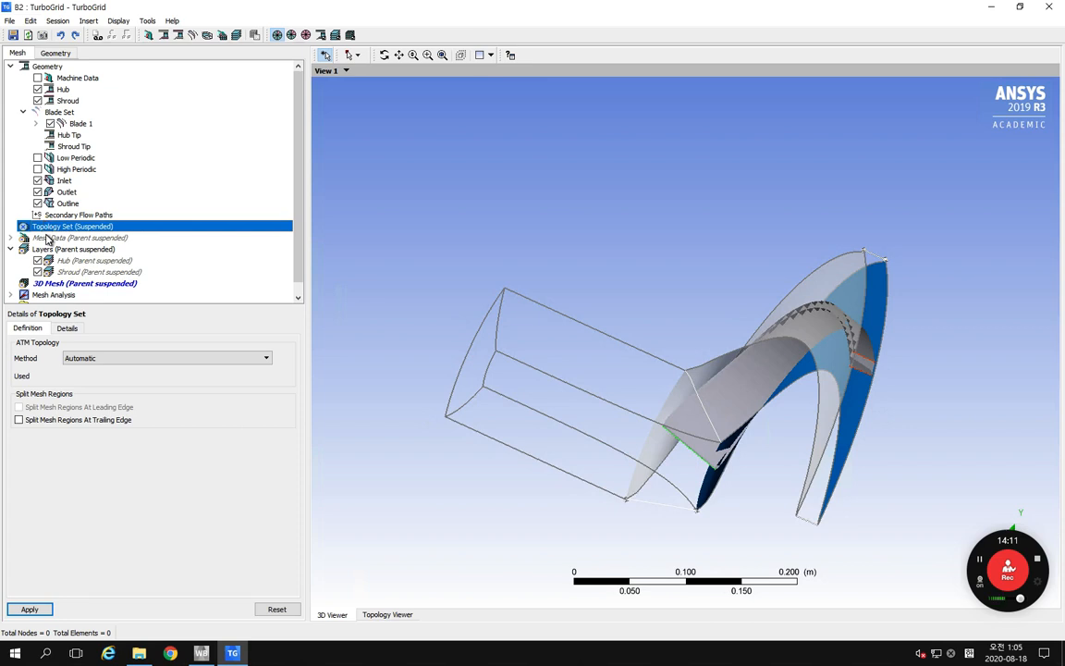
{"action": "right_click", "coordinate": [100, 228]}
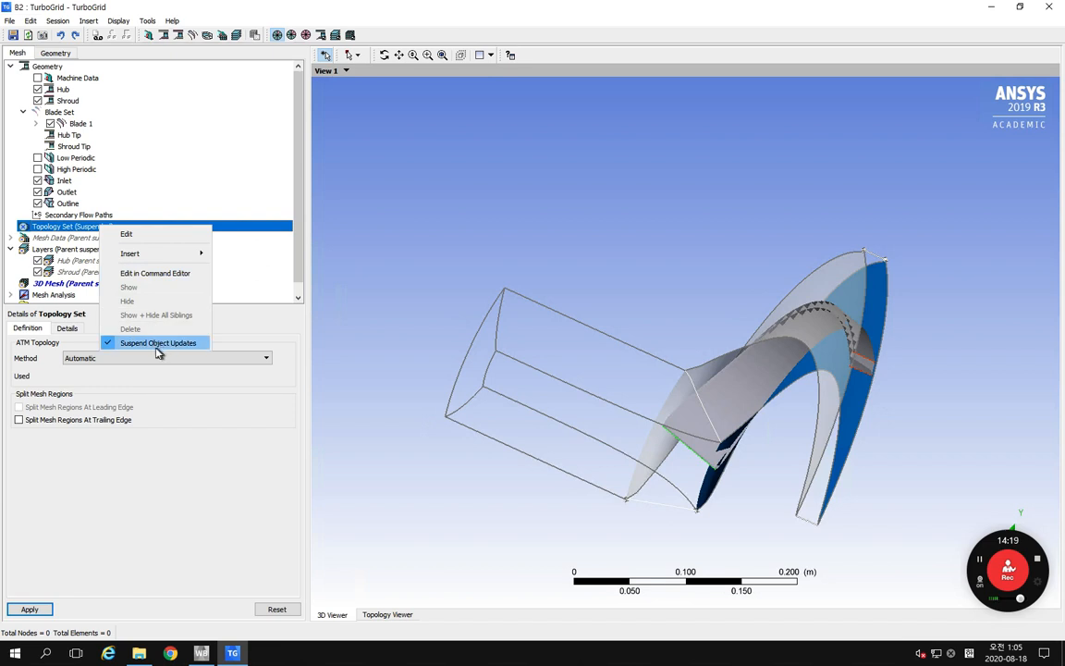
{"action": "left_click", "coordinate": [204, 181]}
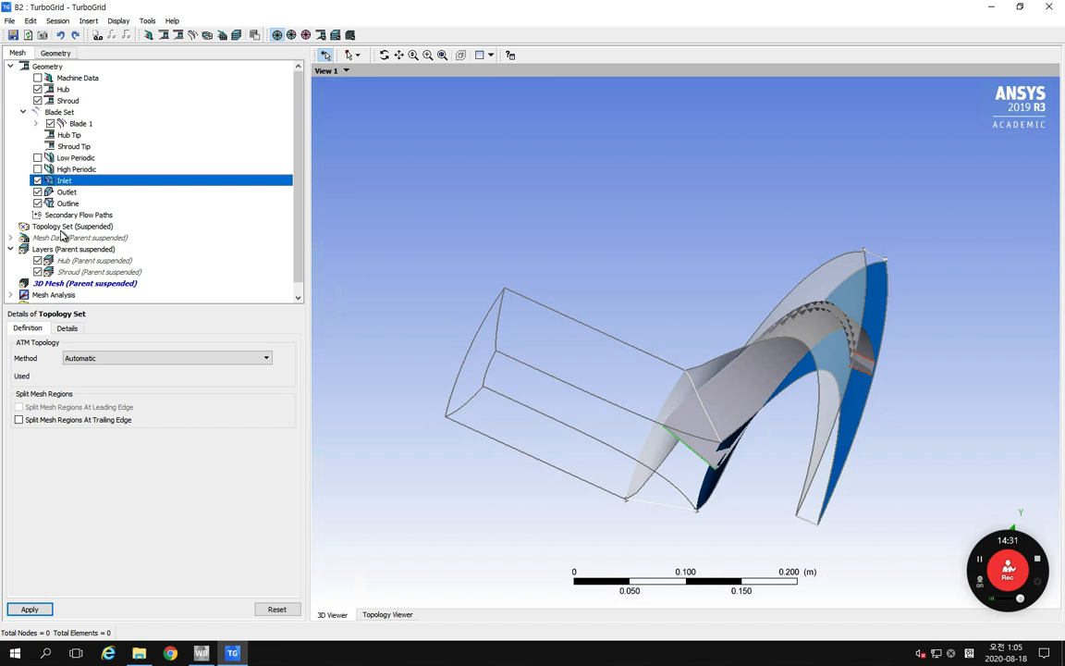
{"action": "right_click", "coordinate": [61, 228]}
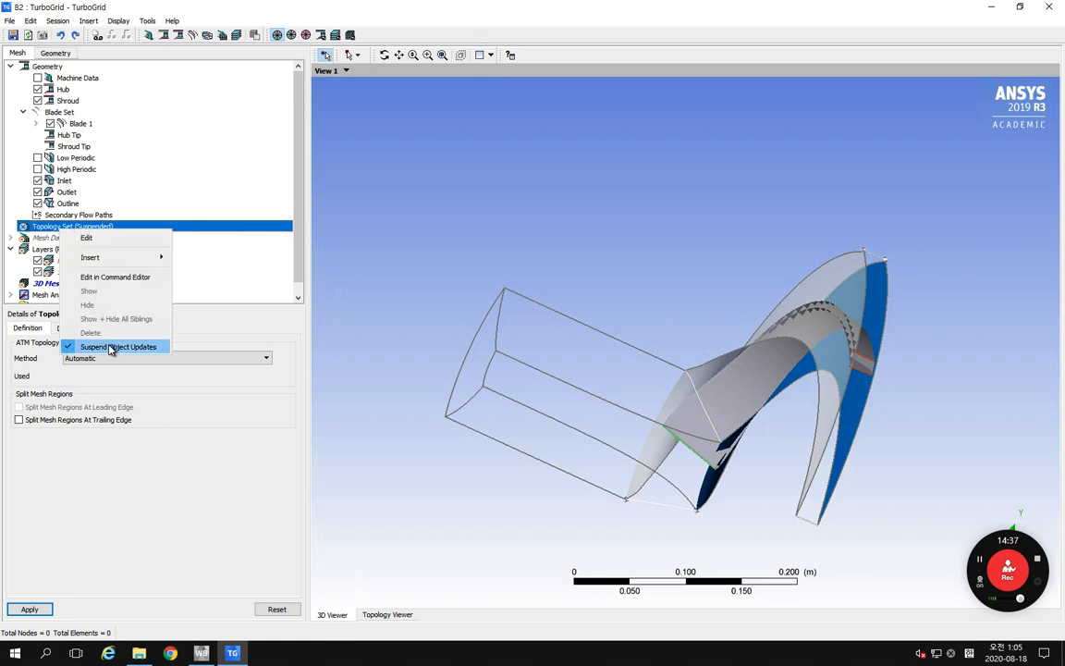
{"action": "left_click", "coordinate": [147, 410]}
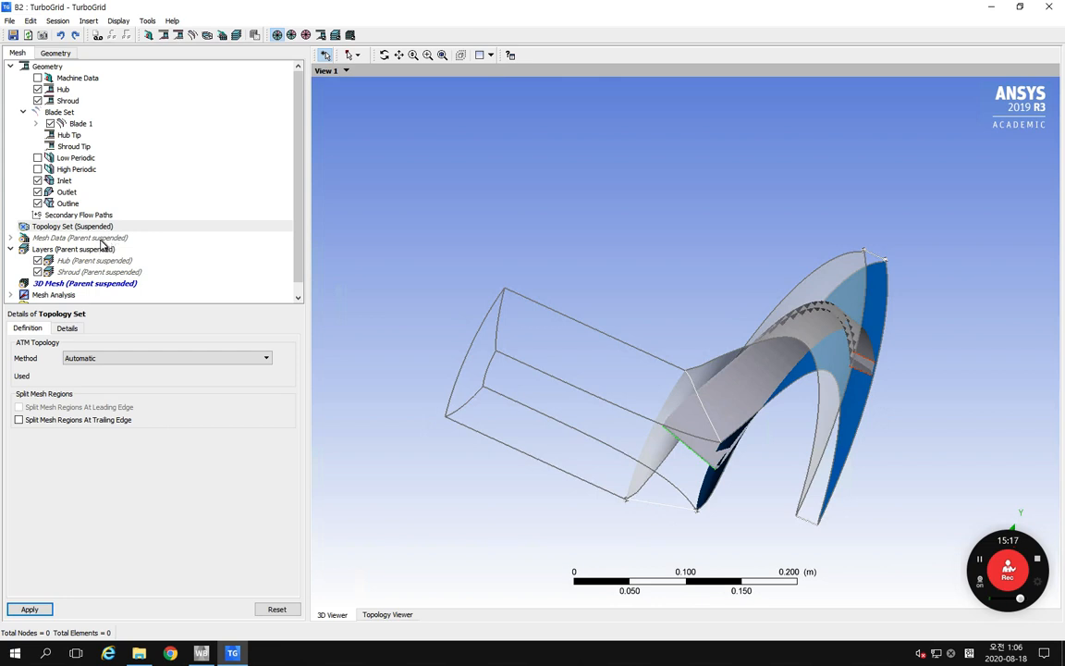
{"action": "left_click", "coordinate": [57, 227]}
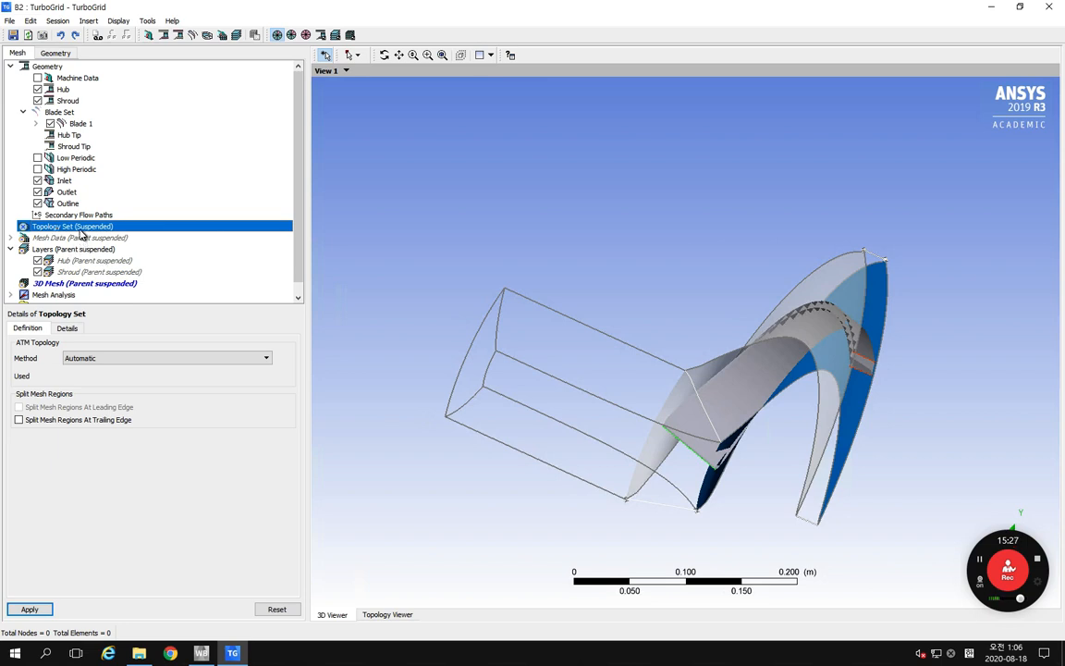
{"action": "right_click", "coordinate": [78, 227]}
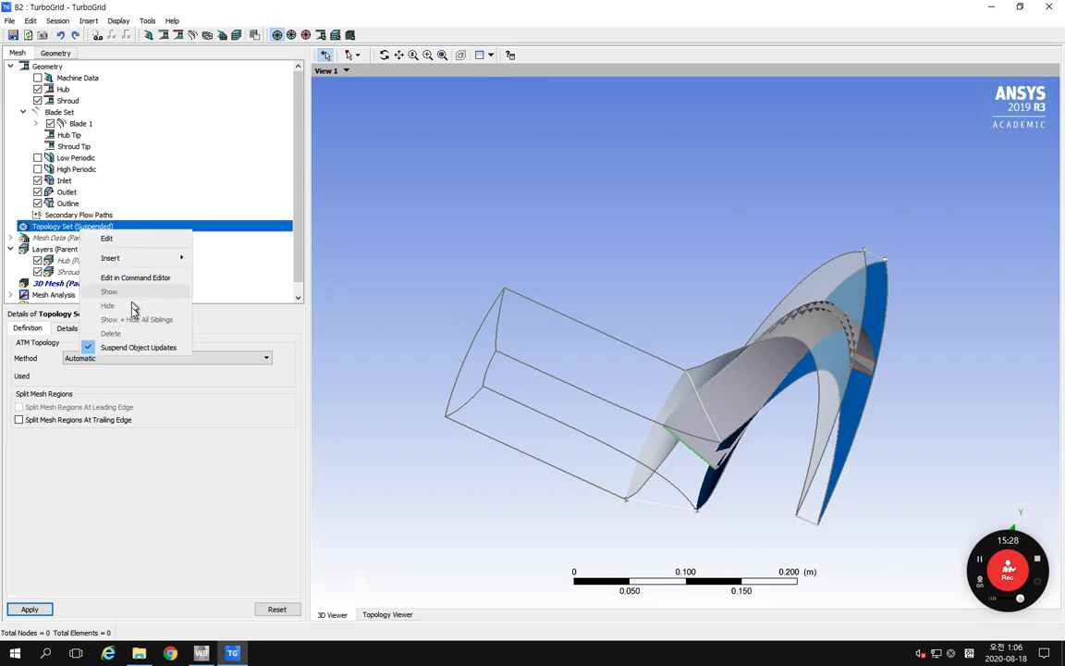
Step: Set the boundary layer refinement Factor Base in Mesh Data to 4
{"action": "left_click", "coordinate": [51, 239]}
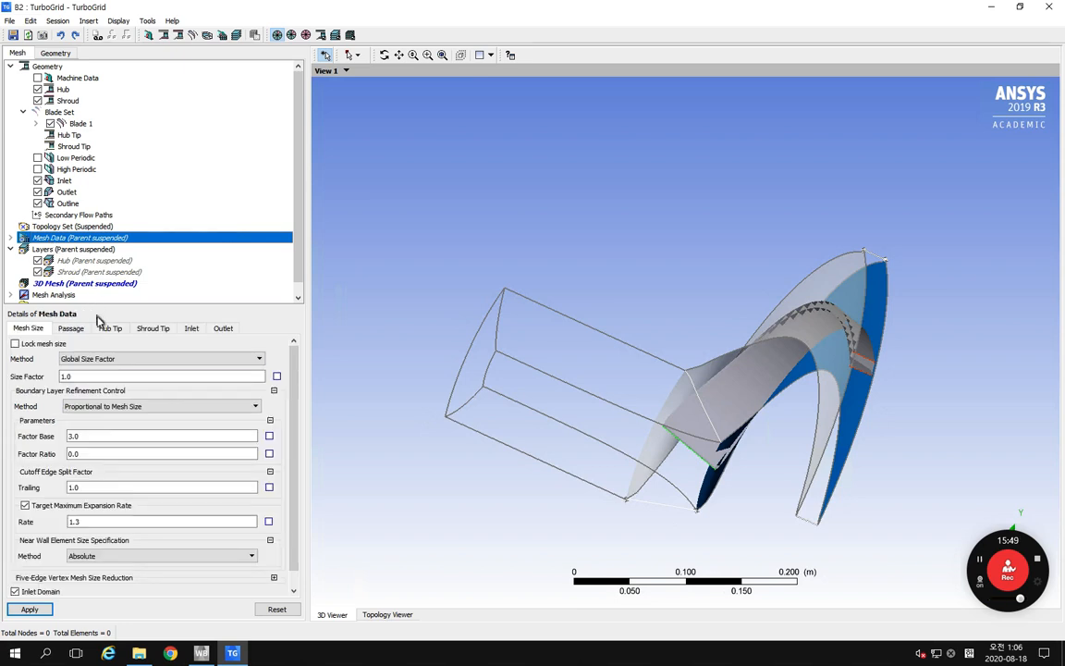
{"action": "left_click", "coordinate": [95, 438]}
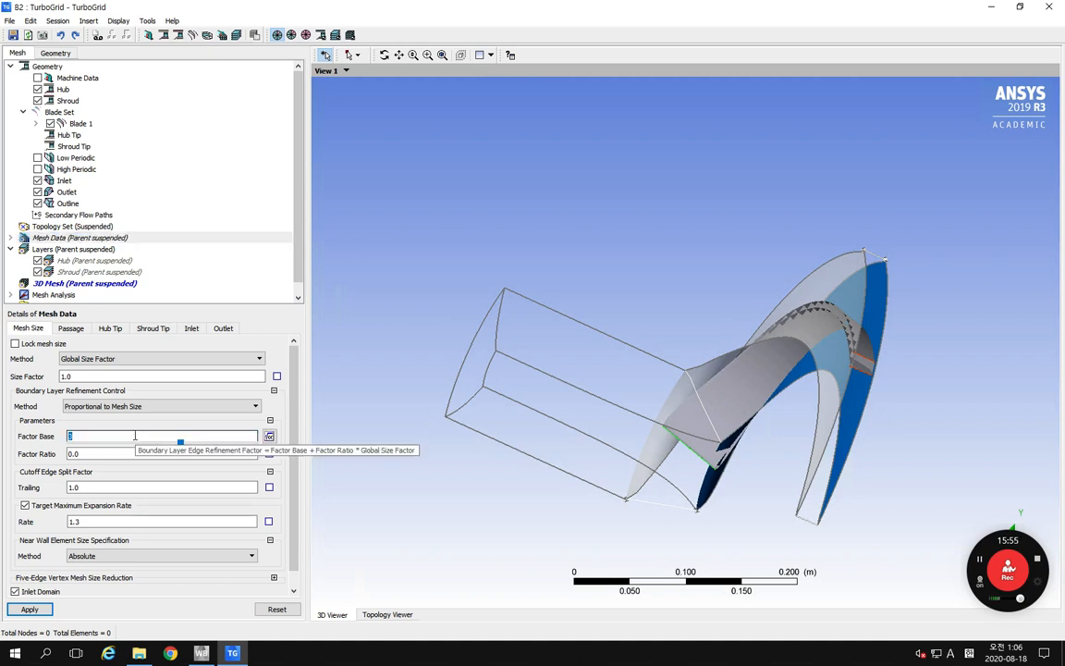
{"action": "type", "text": "4"}
{"action": "scroll", "coordinate": [194, 407], "scroll_direction": "down", "scroll_amount": 2}
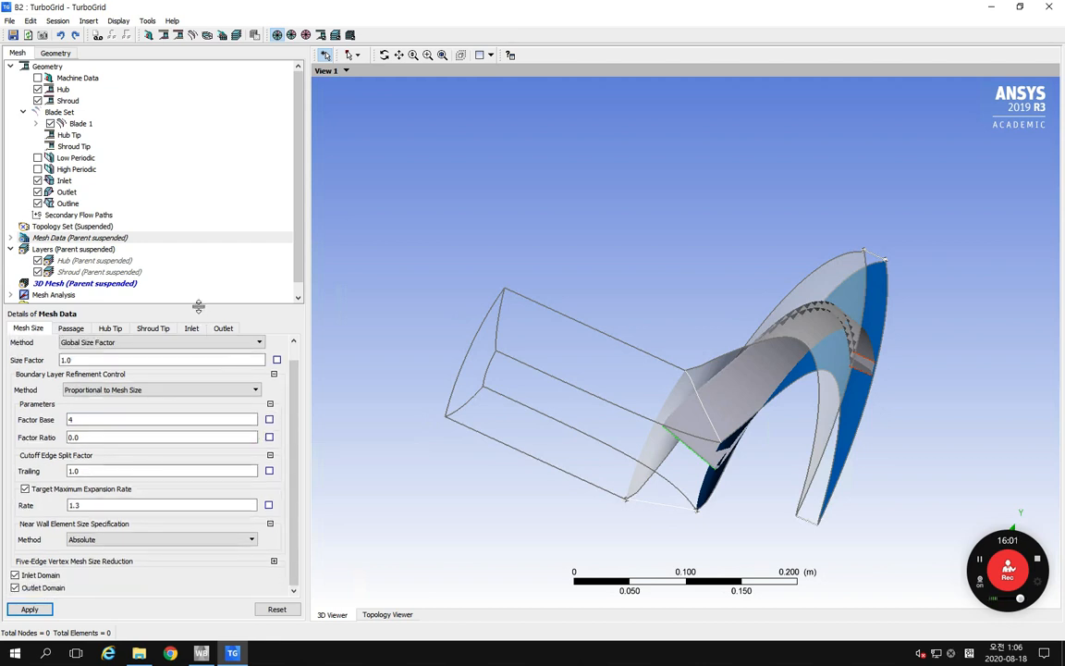
Step: Check the inlet and outlet ends of the blade passage and turn off the Outlet Domain in Mesh Data
{"action": "left_click_drag", "start_coordinate": [200, 304], "coordinate": [200, 283]}
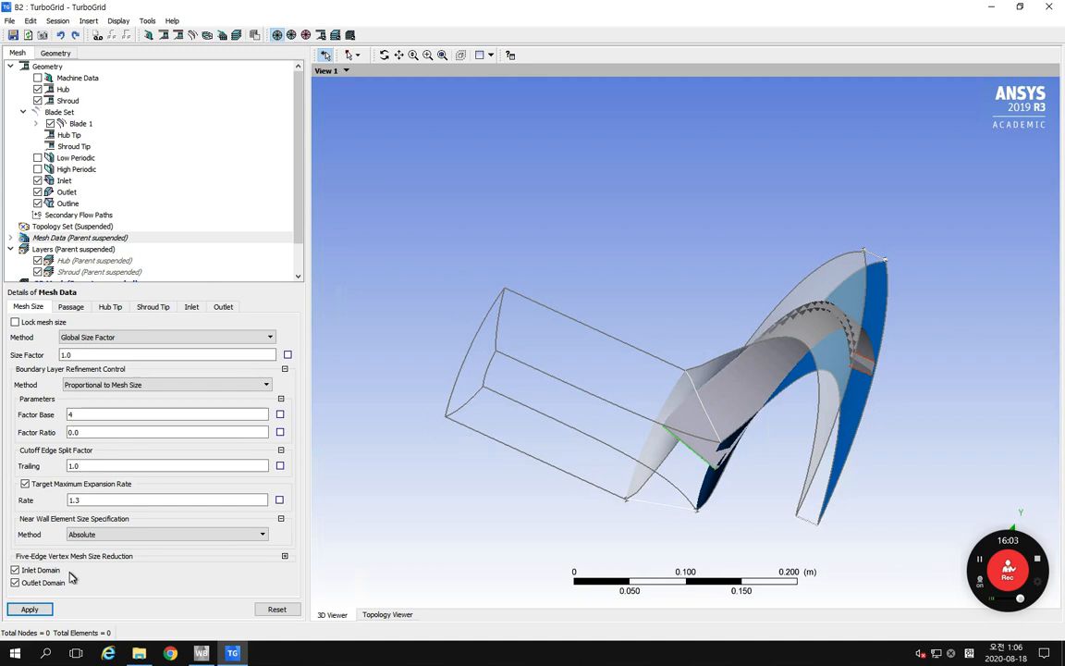
{"action": "middle_click_drag", "start_coordinate": [667, 432], "coordinate": [683, 462]}
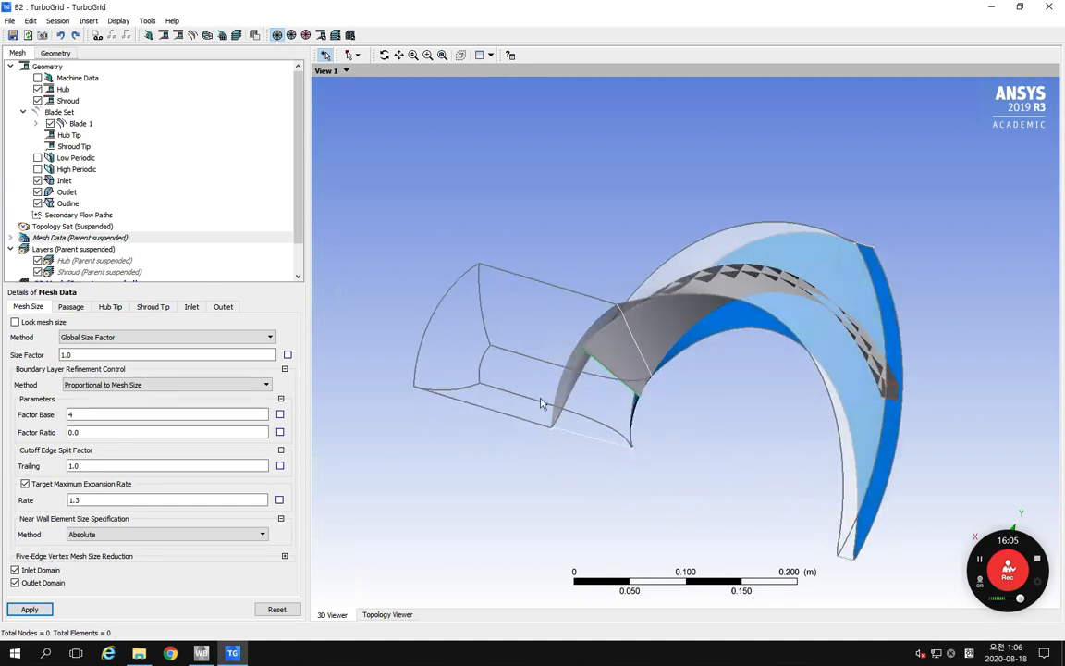
{"action": "middle_click_drag", "start_coordinate": [541, 404], "coordinate": [495, 315]}
{"action": "middle_click_drag", "start_coordinate": [678, 323], "coordinate": [760, 266]}
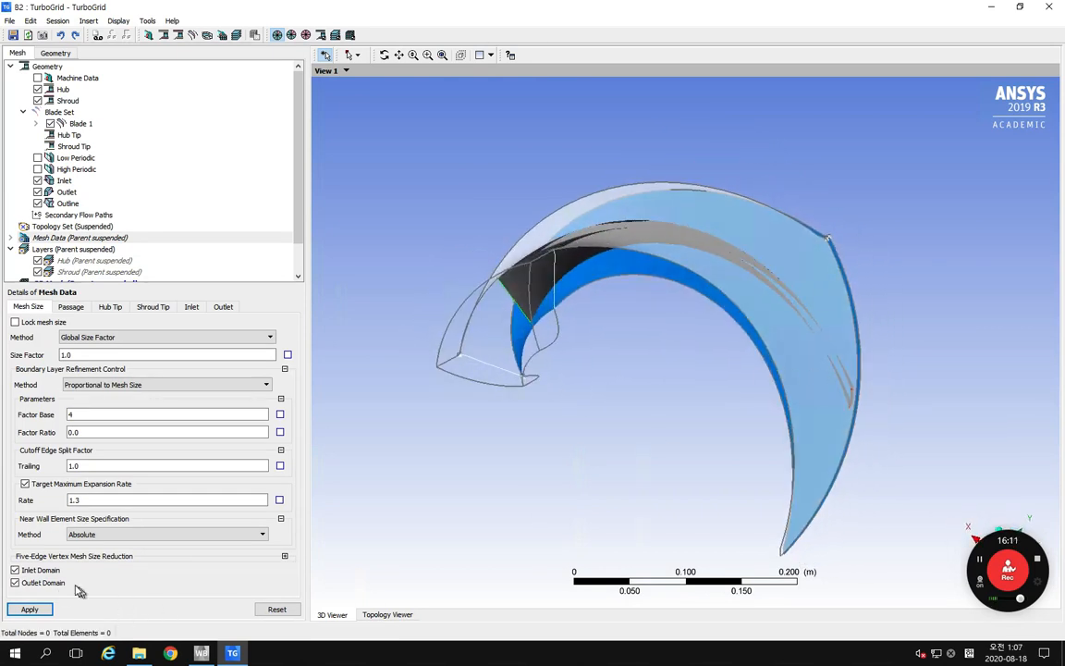
{"action": "left_click", "coordinate": [15, 583]}
Step: Set the inlet domain's H-Grid expansion rate to 1.1 and apply it
{"action": "left_click", "coordinate": [191, 308]}
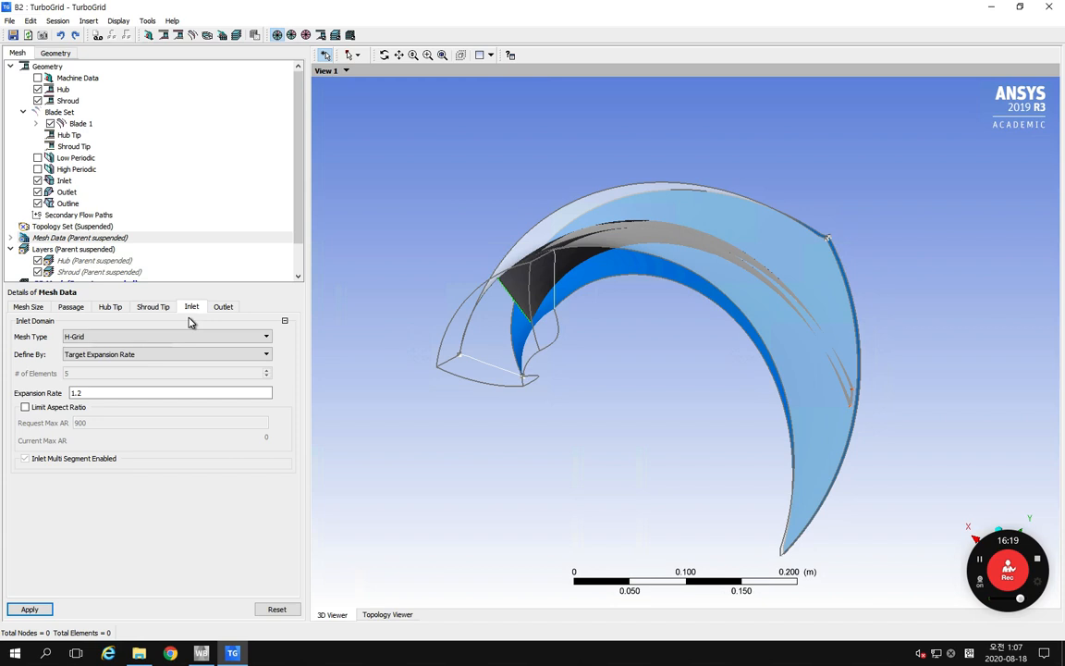
{"action": "double_click", "coordinate": [88, 393]}
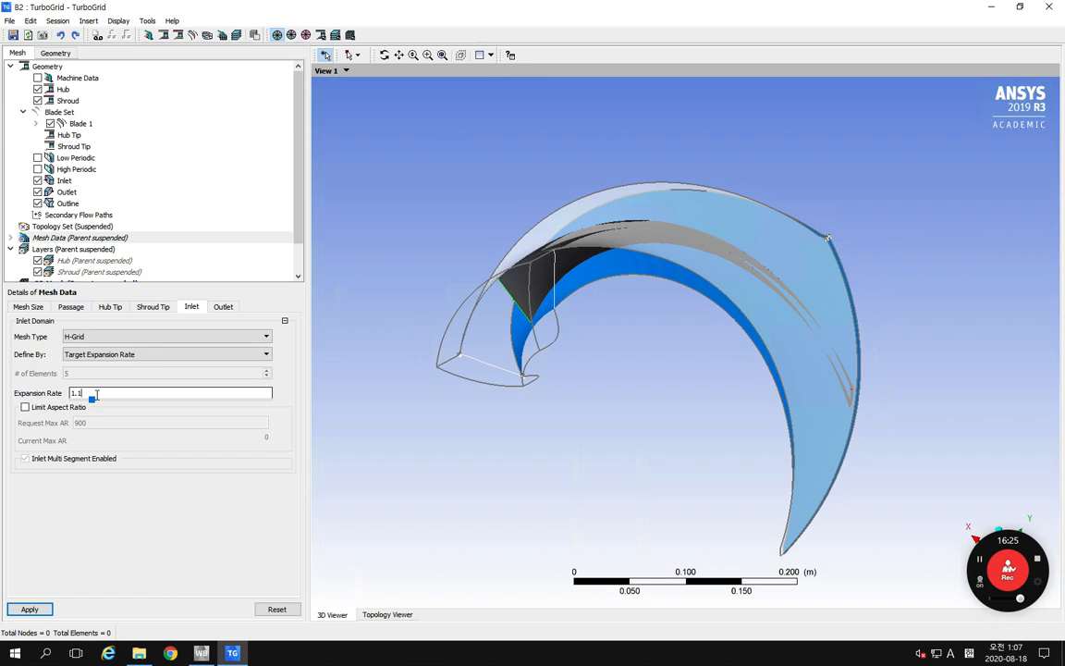
{"action": "type", "text": "1.1"}
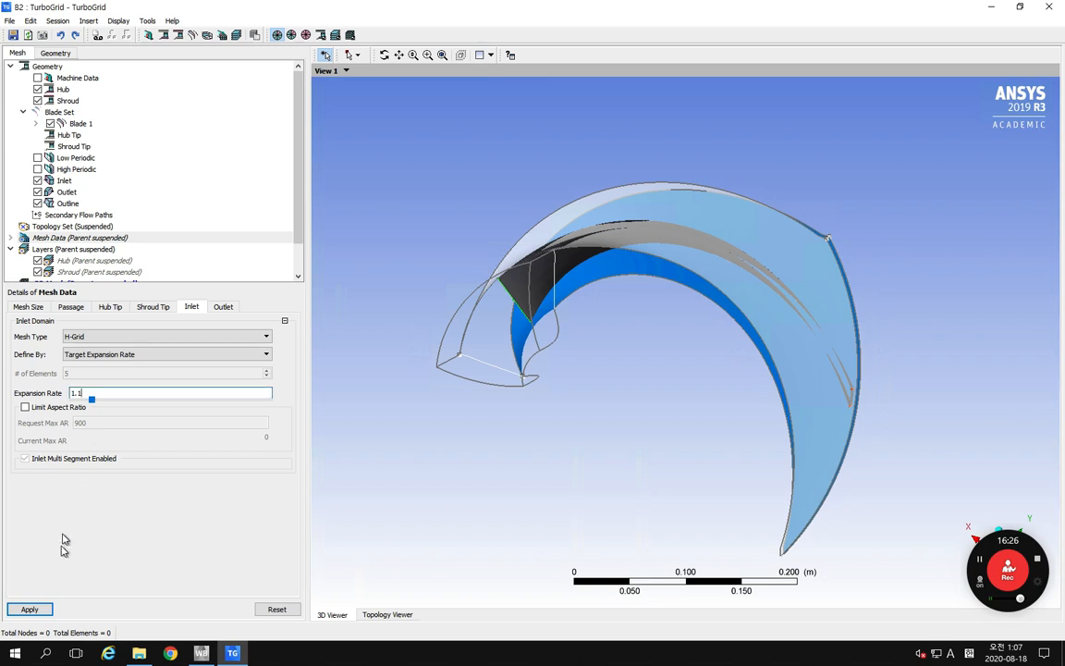
{"action": "left_click", "coordinate": [25, 609]}
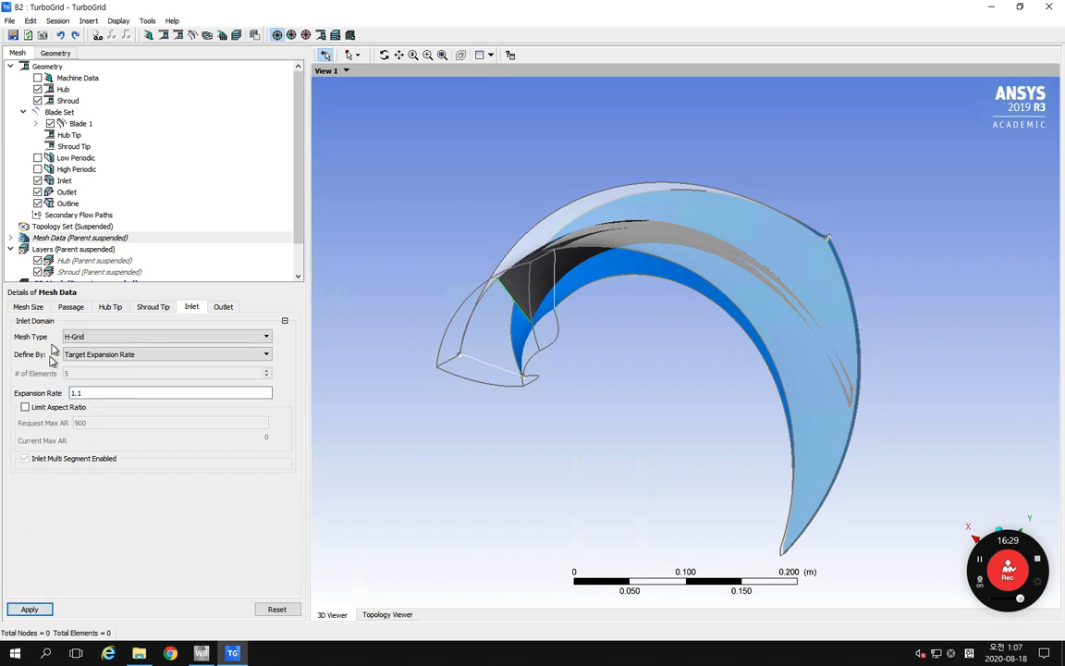
Step: Turn off Suspend Object Updates for the Topology Set so the mesh is generated
{"action": "left_click", "coordinate": [61, 228]}
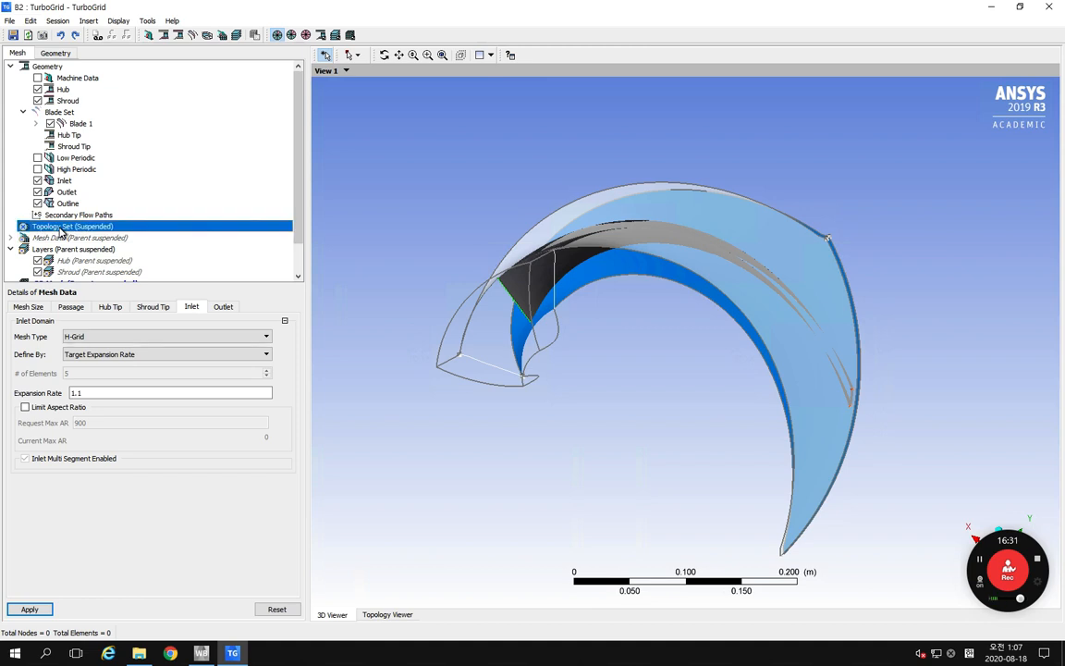
{"action": "right_click", "coordinate": [60, 229]}
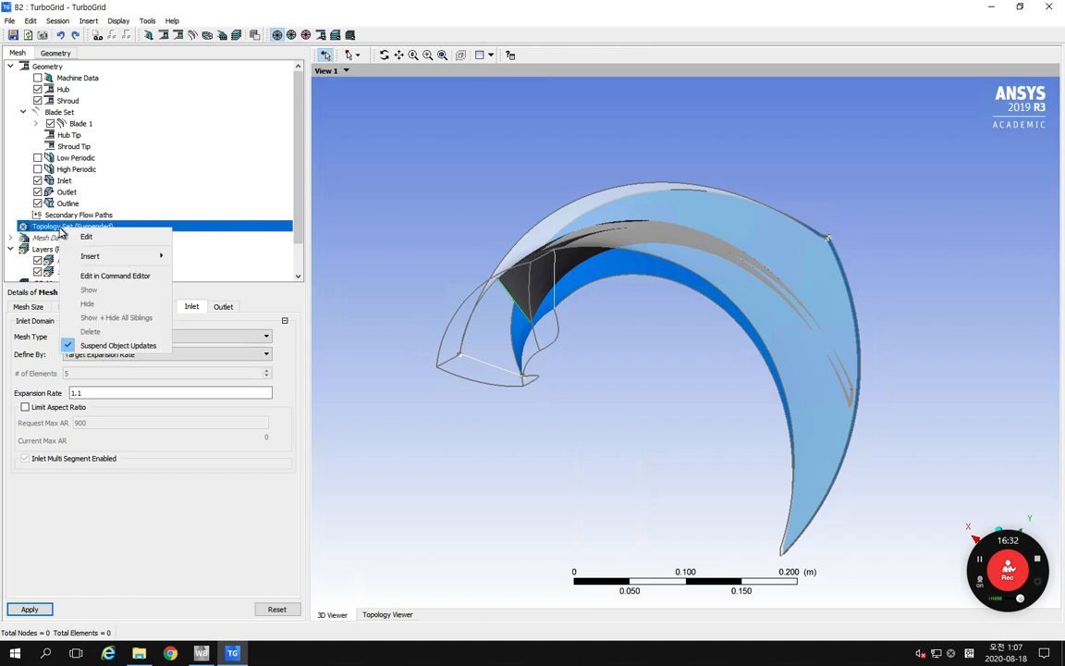
{"action": "left_click", "coordinate": [110, 346]}
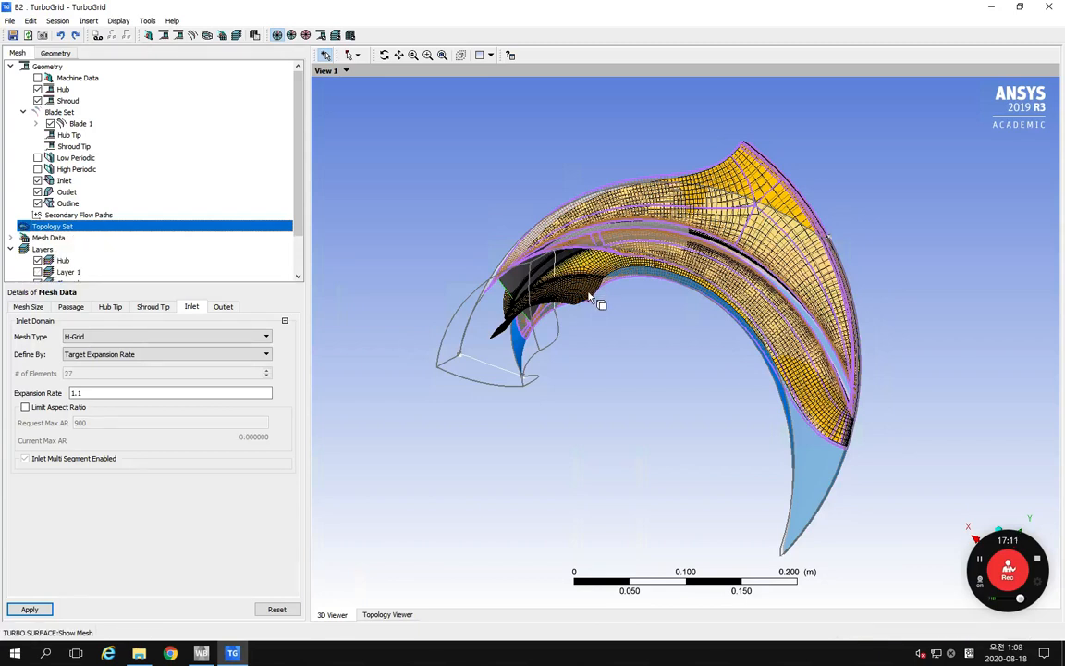
Step: Hide the Shroud geometry surface to expose the generated mesh around the blade
{"action": "middle_click_drag", "start_coordinate": [592, 298], "coordinate": [607, 251]}
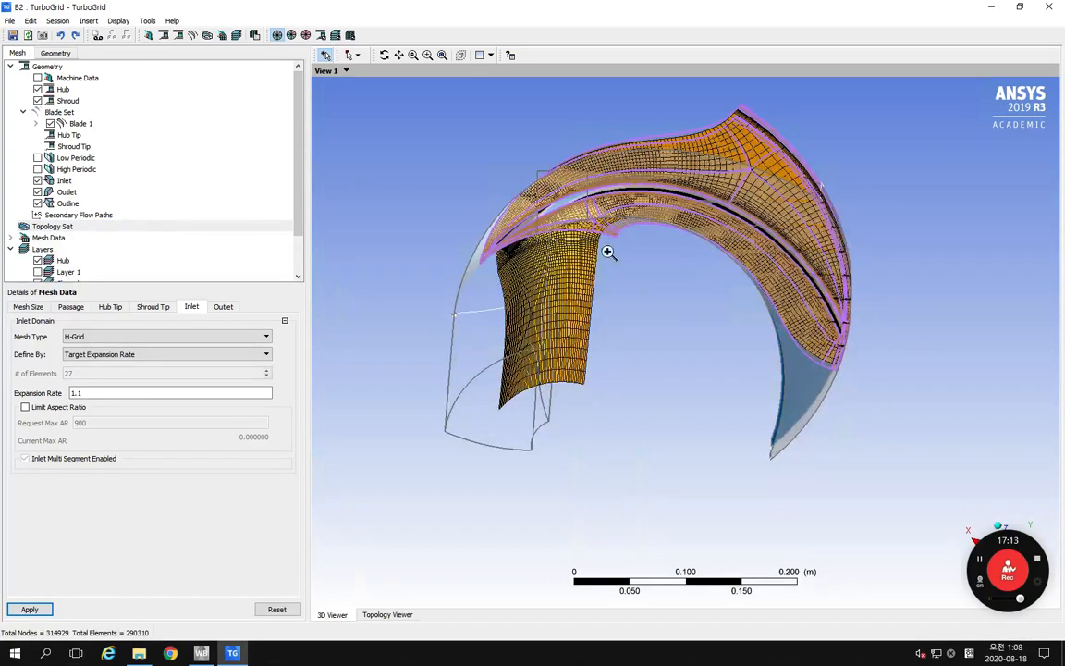
{"action": "right_click_drag", "start_coordinate": [607, 251], "coordinate": [621, 264]}
{"action": "mouse_move", "coordinate": [571, 264]}
{"action": "middle_mouse_down"}
{"action": "mouse_move", "coordinate": [598, 262]}
{"action": "mouse_move", "coordinate": [552, 273]}
{"action": "mouse_move", "coordinate": [571, 244]}
{"action": "middle_mouse_up"}
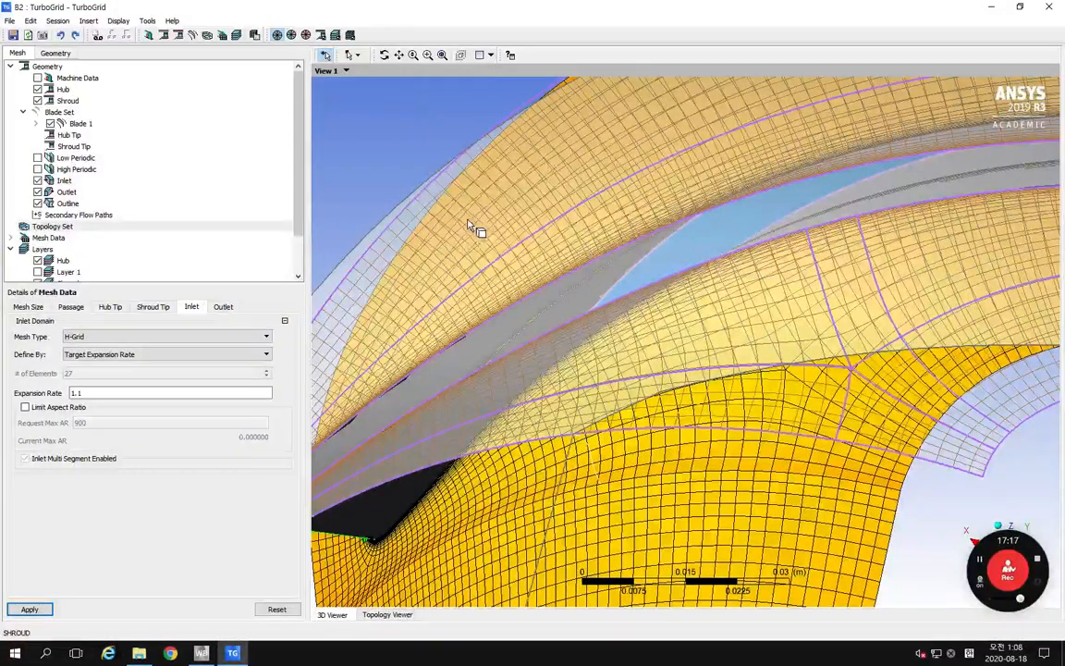
{"action": "scroll", "coordinate": [476, 231], "scroll_direction": "down", "scroll_amount": 3}
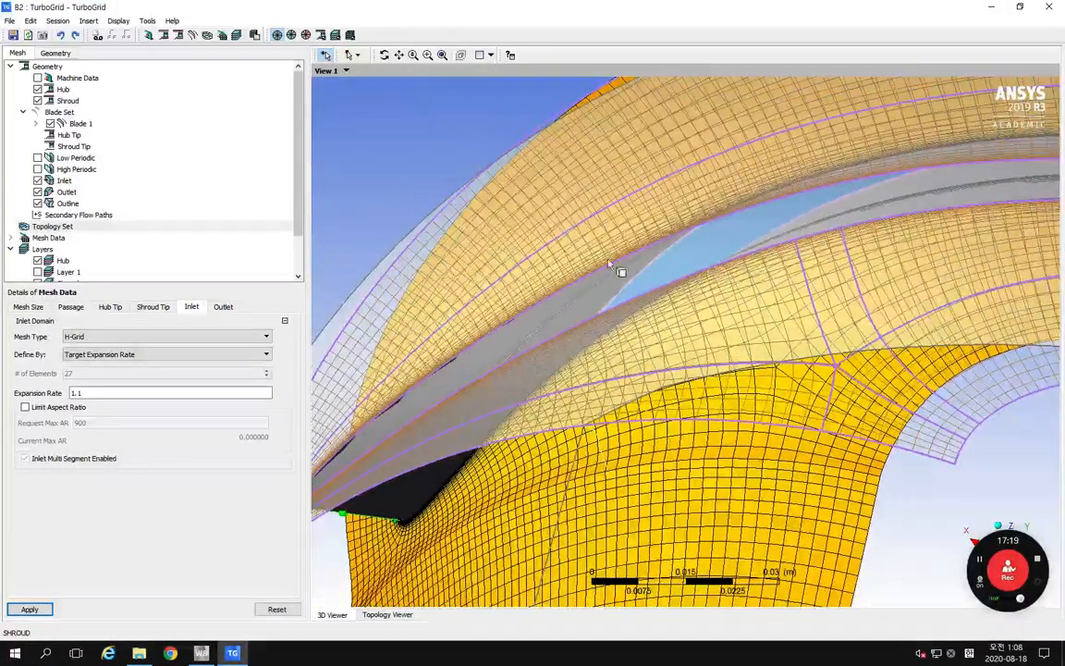
{"action": "left_click", "coordinate": [38, 101]}
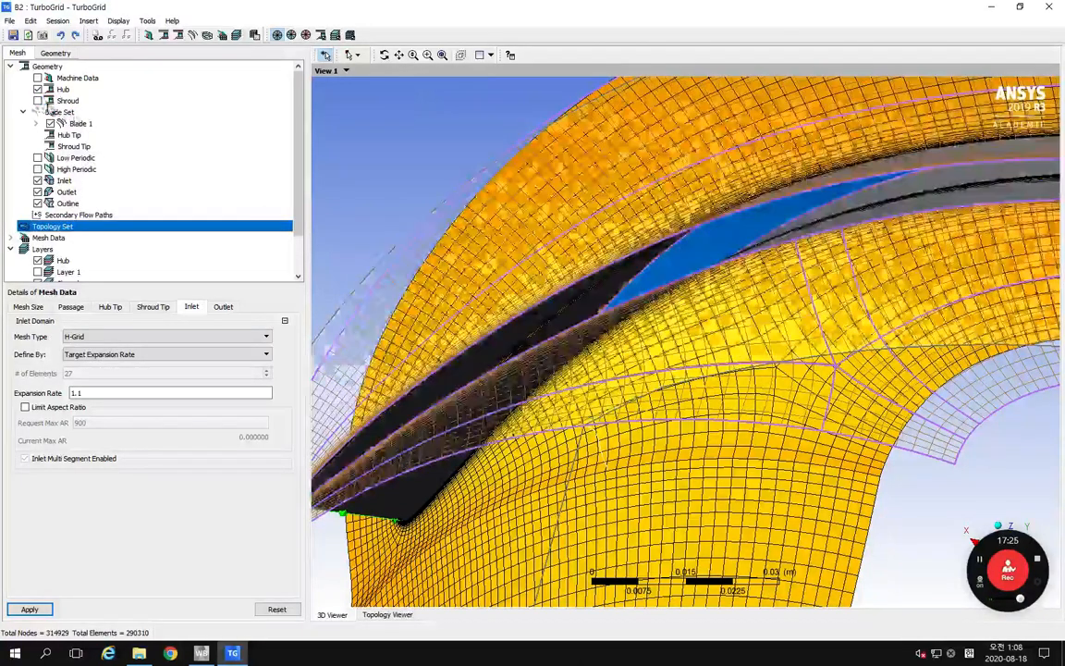
Step: Examine the hub mesh along the blade and the boundary layer refinement around its leading edge
{"action": "middle_click_drag", "start_coordinate": [684, 349], "coordinate": [584, 294]}
{"action": "scroll", "coordinate": [638, 303], "scroll_direction": "up", "scroll_amount": 10}
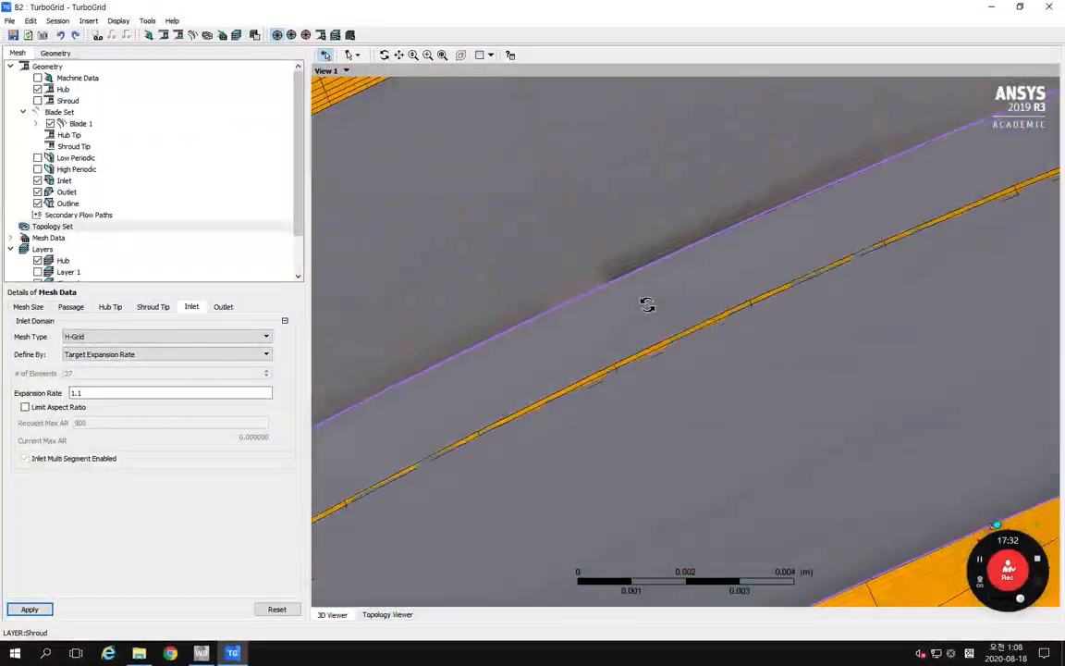
{"action": "middle_click_drag", "start_coordinate": [647, 305], "coordinate": [670, 380]}
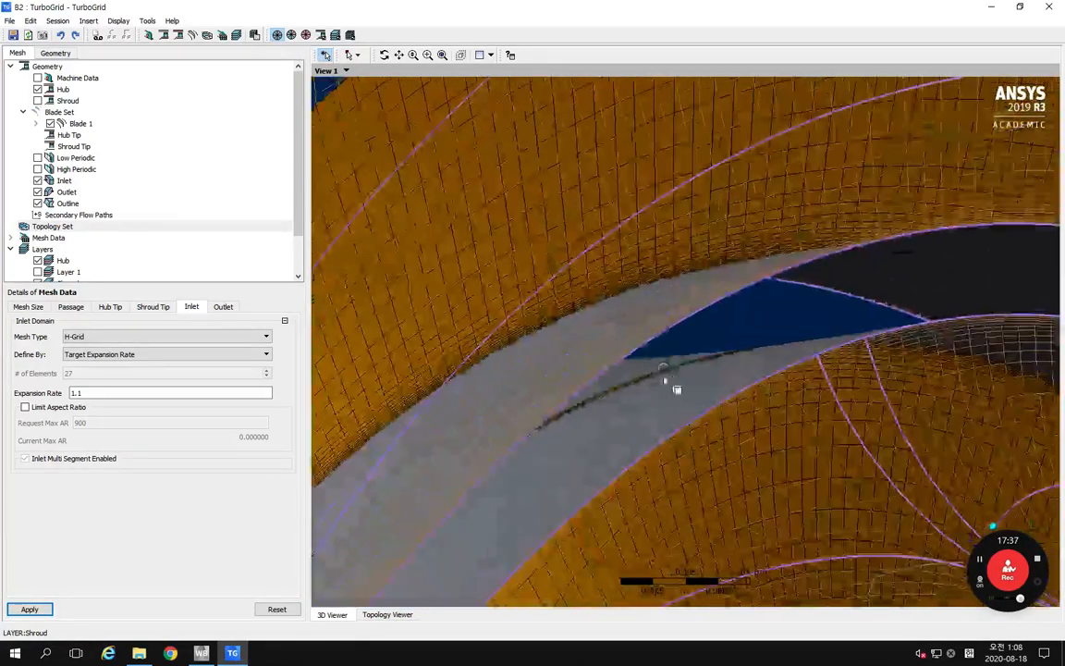
{"action": "middle_click_drag", "start_coordinate": [714, 296], "coordinate": [469, 392]}
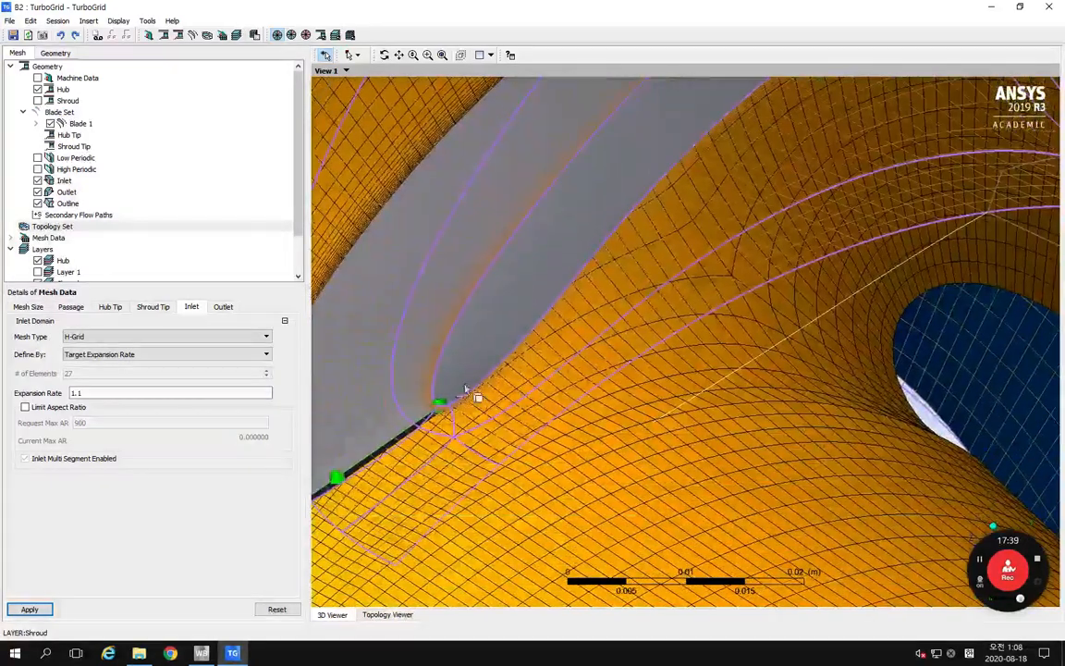
{"action": "right_click_drag", "start_coordinate": [480, 410], "coordinate": [508, 437]}
{"action": "middle_click_drag", "start_coordinate": [539, 430], "coordinate": [546, 507], "text": "shift"}
{"action": "middle_click_drag", "start_coordinate": [682, 283], "coordinate": [673, 449], "text": "shift"}
{"action": "middle_click_drag", "start_coordinate": [718, 263], "coordinate": [721, 472], "text": "shift"}
{"action": "middle_click_drag", "start_coordinate": [704, 369], "coordinate": [693, 383], "text": "ctrl"}
{"action": "right_click_drag", "start_coordinate": [542, 394], "coordinate": [613, 441]}
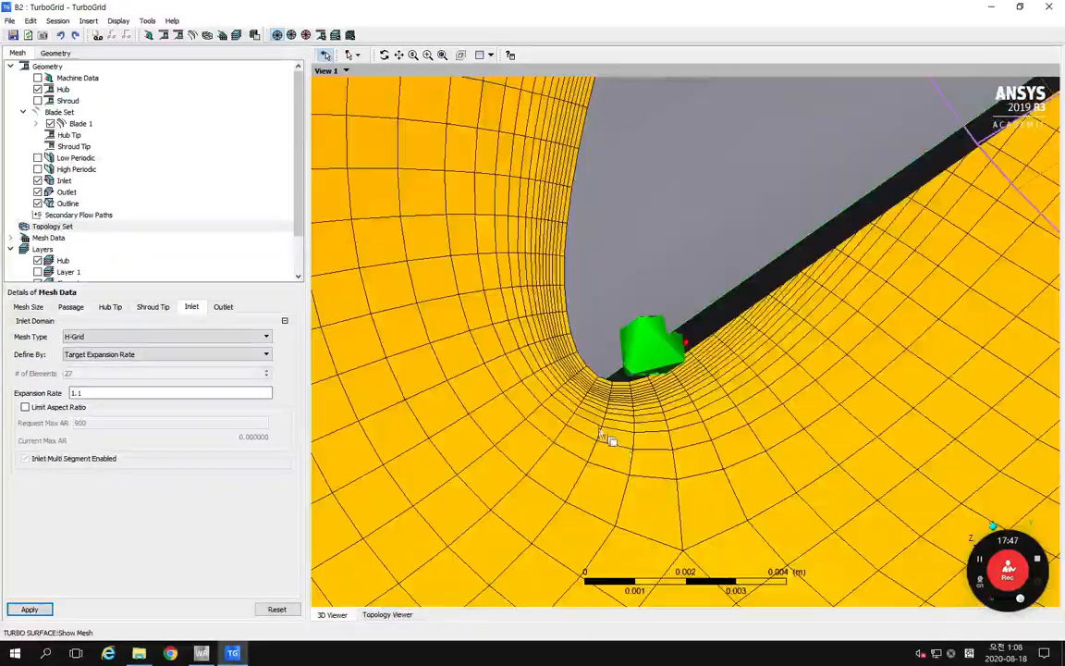
Step: Examine the mesh around the blade's trailing edge at the outlet end
{"action": "middle_click_drag", "start_coordinate": [584, 397], "coordinate": [693, 339], "text": "shift"}
{"action": "right_click_drag", "start_coordinate": [724, 281], "coordinate": [811, 400]}
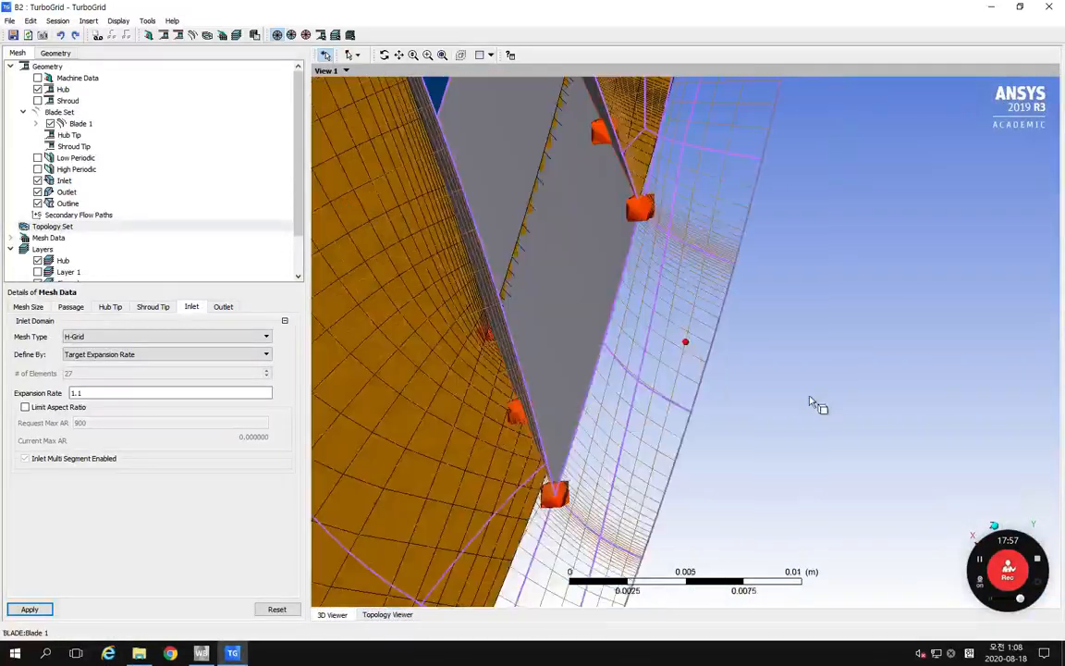
{"action": "middle_click_drag", "start_coordinate": [662, 311], "coordinate": [668, 566]}
{"action": "middle_click_drag", "start_coordinate": [646, 261], "coordinate": [781, 406], "text": "shift"}
{"action": "right_click_drag", "start_coordinate": [777, 401], "coordinate": [778, 401]}
Step: Examine the hub mesh from the blade's leading edge through the inlet domain
{"action": "middle_click_drag", "start_coordinate": [663, 369], "coordinate": [578, 318]}
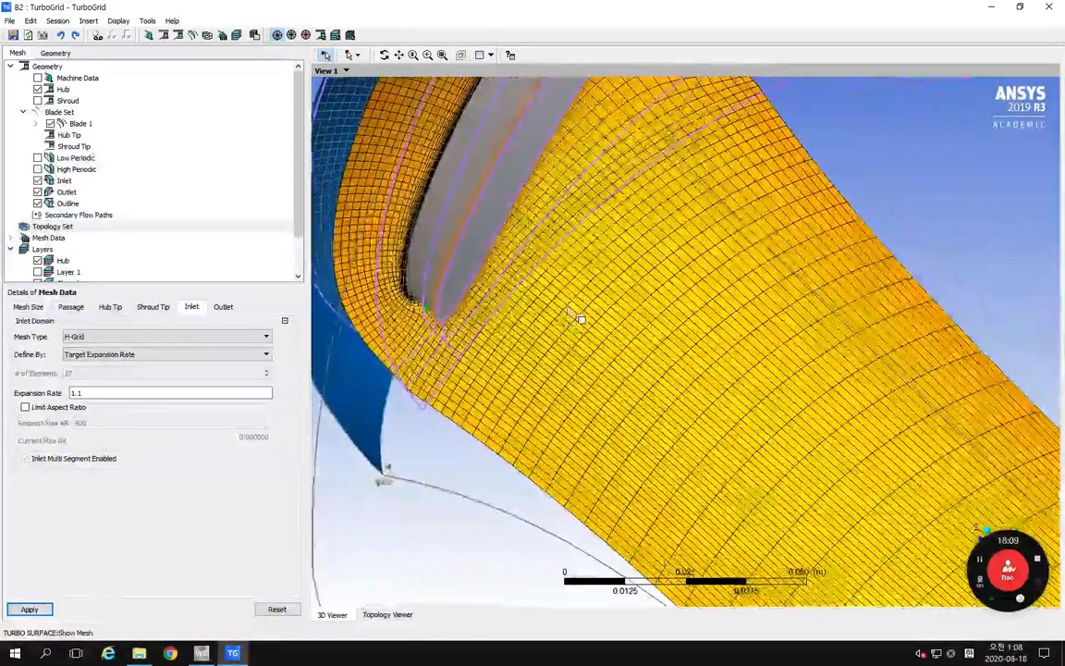
{"action": "middle_click_drag", "start_coordinate": [596, 181], "coordinate": [470, 283]}
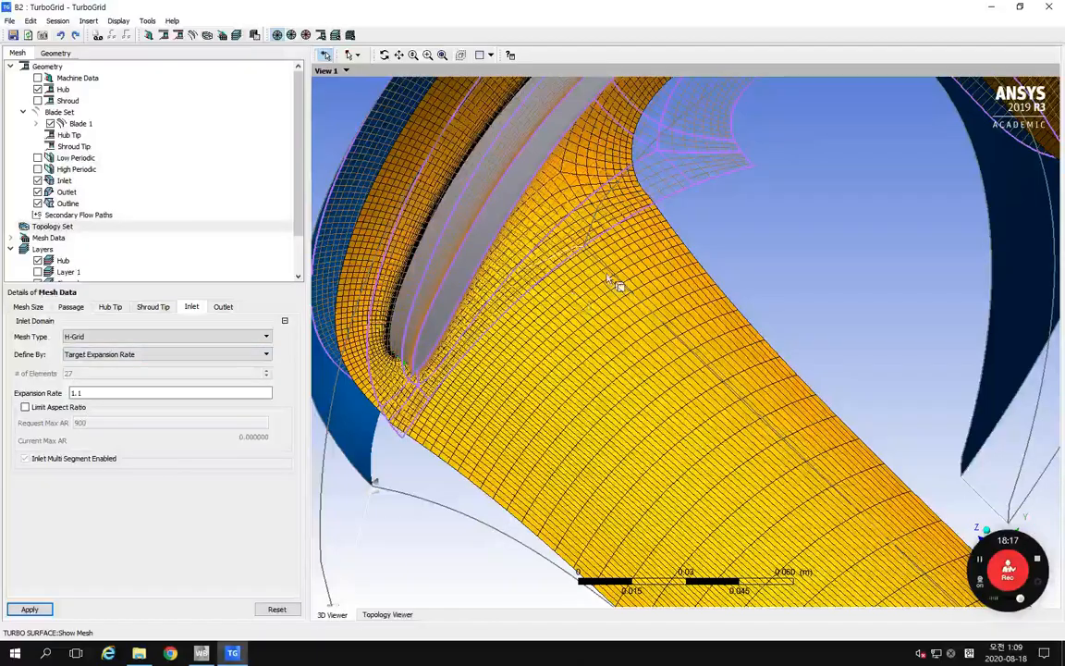
{"action": "middle_click_drag", "start_coordinate": [522, 280], "coordinate": [820, 494]}
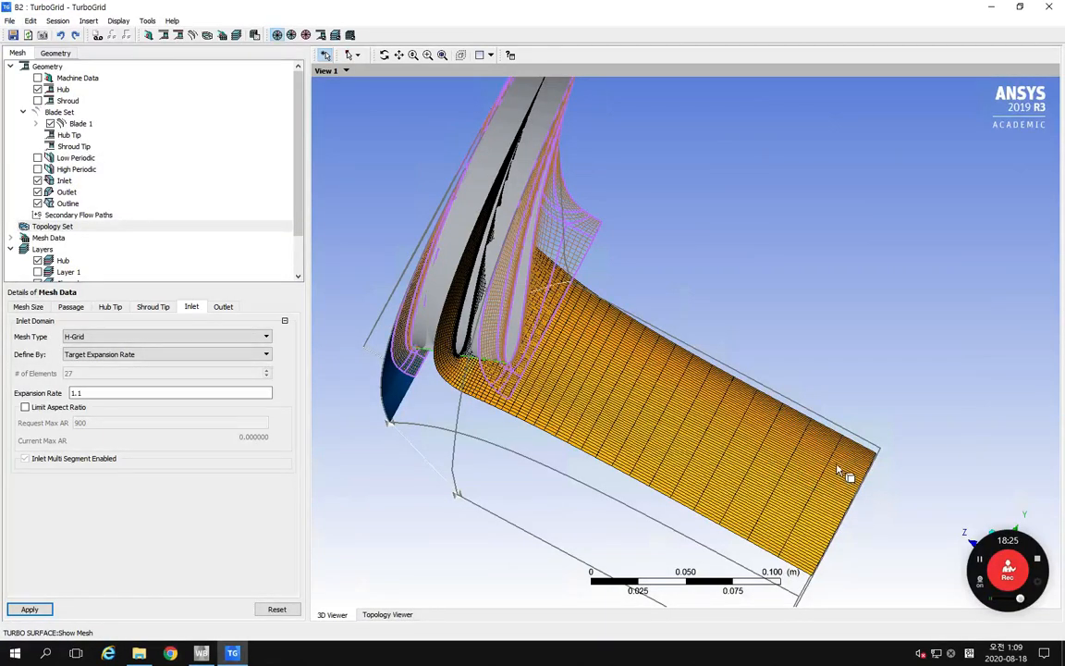
{"action": "middle_click_drag", "start_coordinate": [840, 470], "coordinate": [806, 489]}
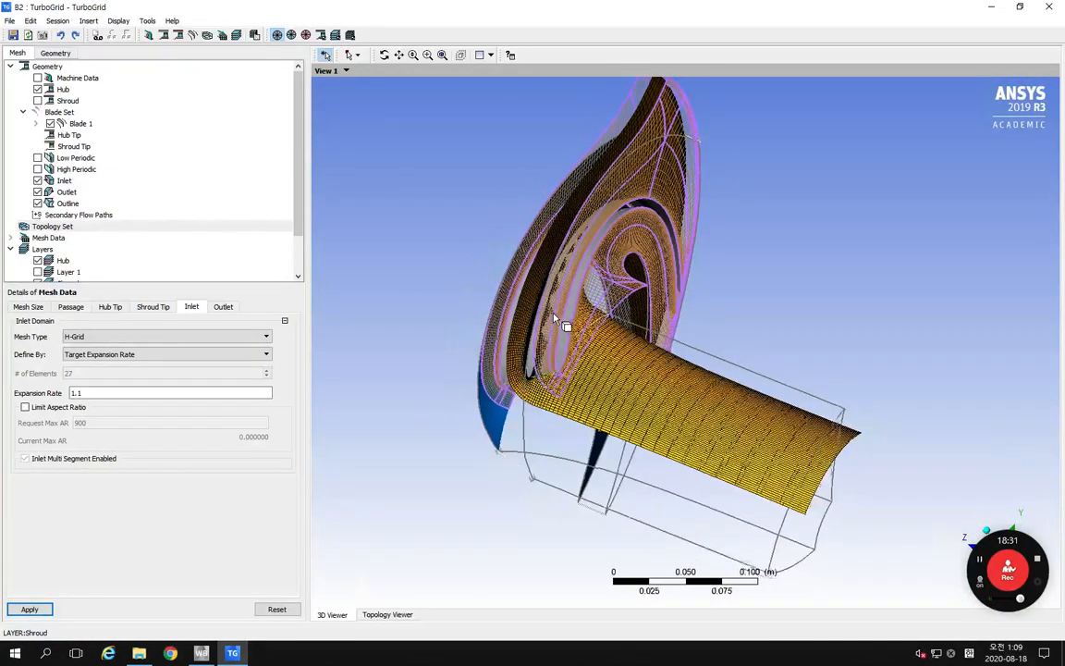
{"action": "middle_click_drag", "start_coordinate": [555, 319], "coordinate": [542, 326]}
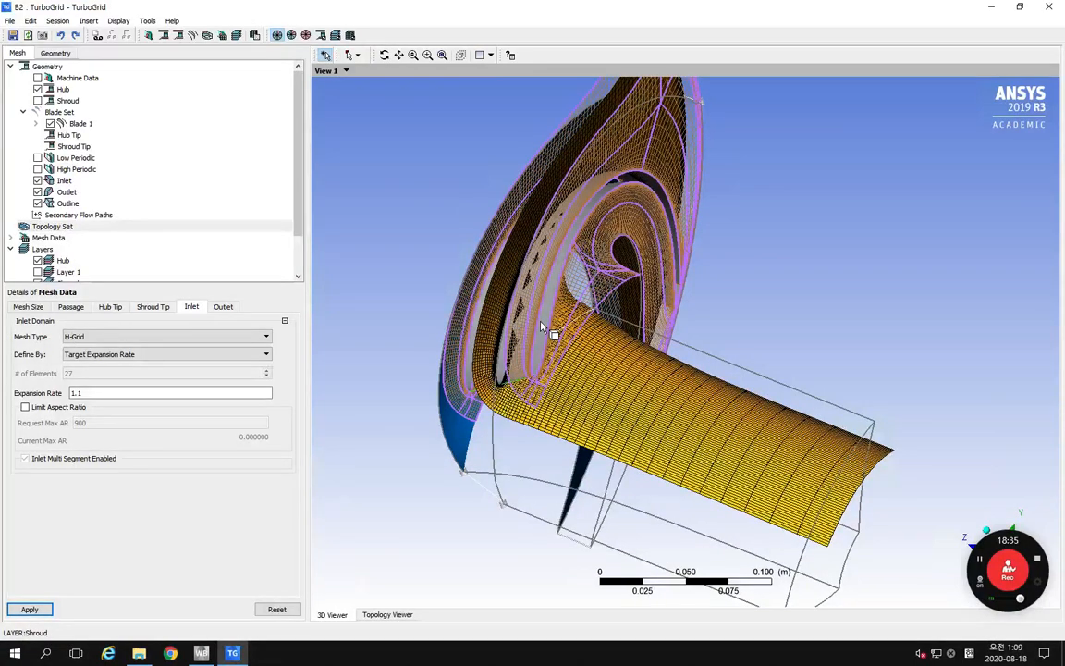
Step: Review the face angle and aspect ratio measures of the Hub and Shroud mesh layers
{"action": "scroll", "coordinate": [99, 225], "scroll_direction": "down", "scroll_amount": 2}
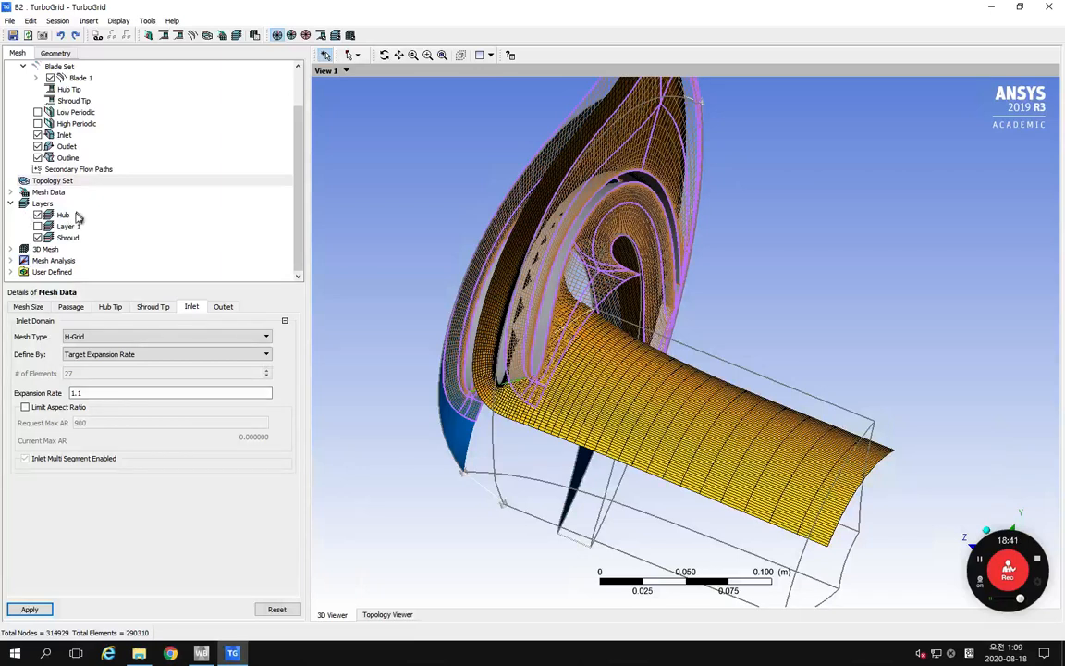
{"action": "left_click", "coordinate": [43, 204]}
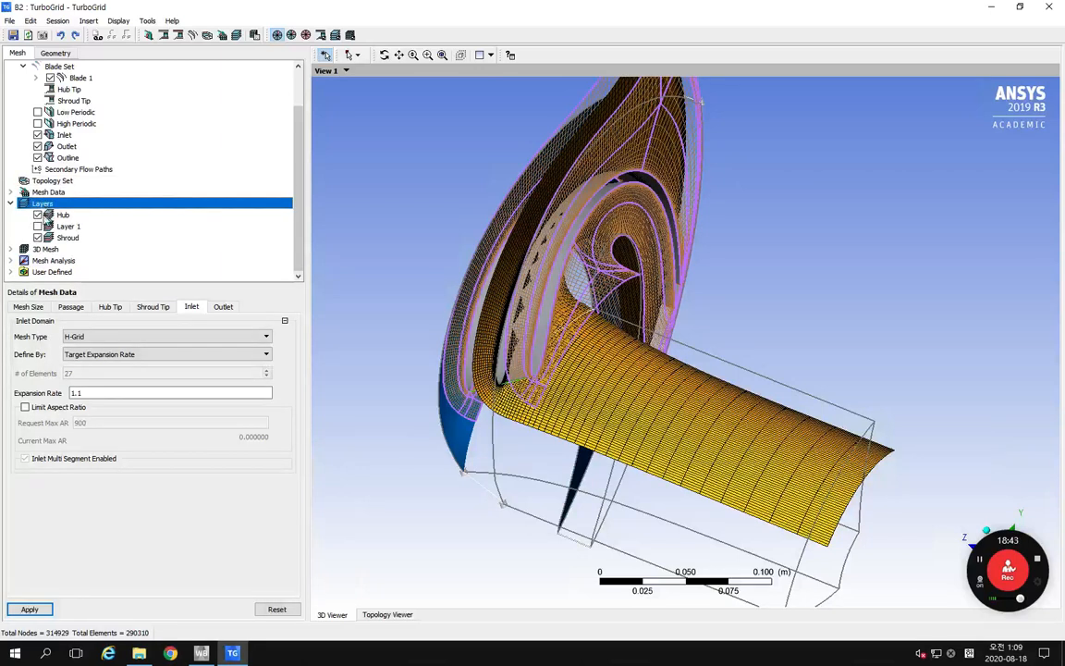
{"action": "left_click", "coordinate": [62, 214]}
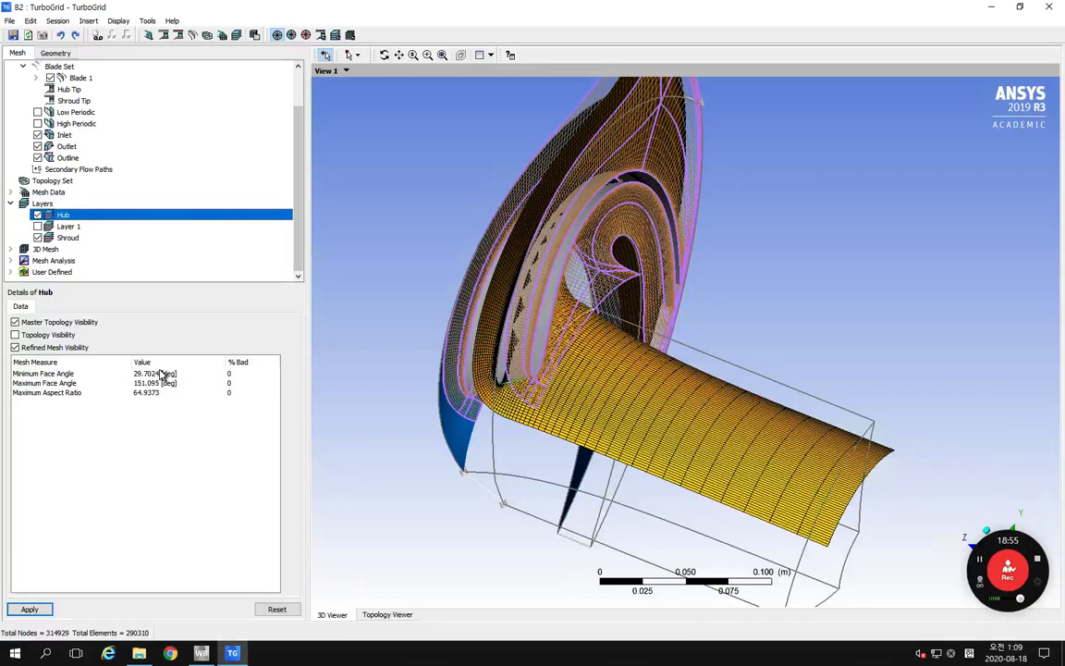
{"action": "left_click", "coordinate": [72, 239]}
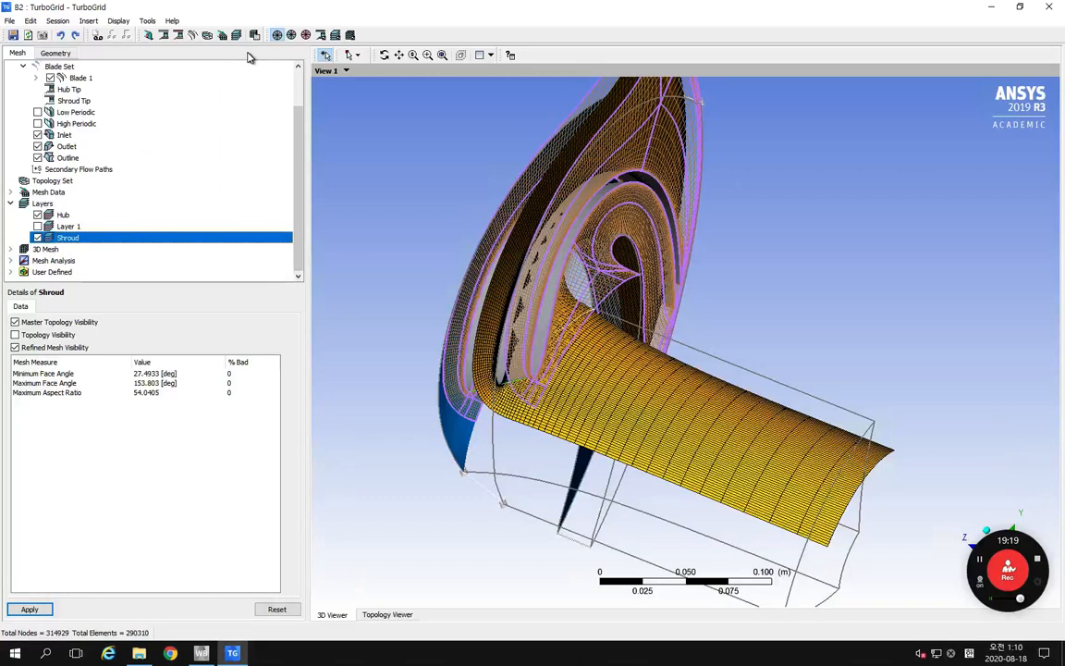
Step: Hide all geometry objects and the Hub layer, and inspect the remaining mesh
{"action": "left_click", "coordinate": [323, 35]}
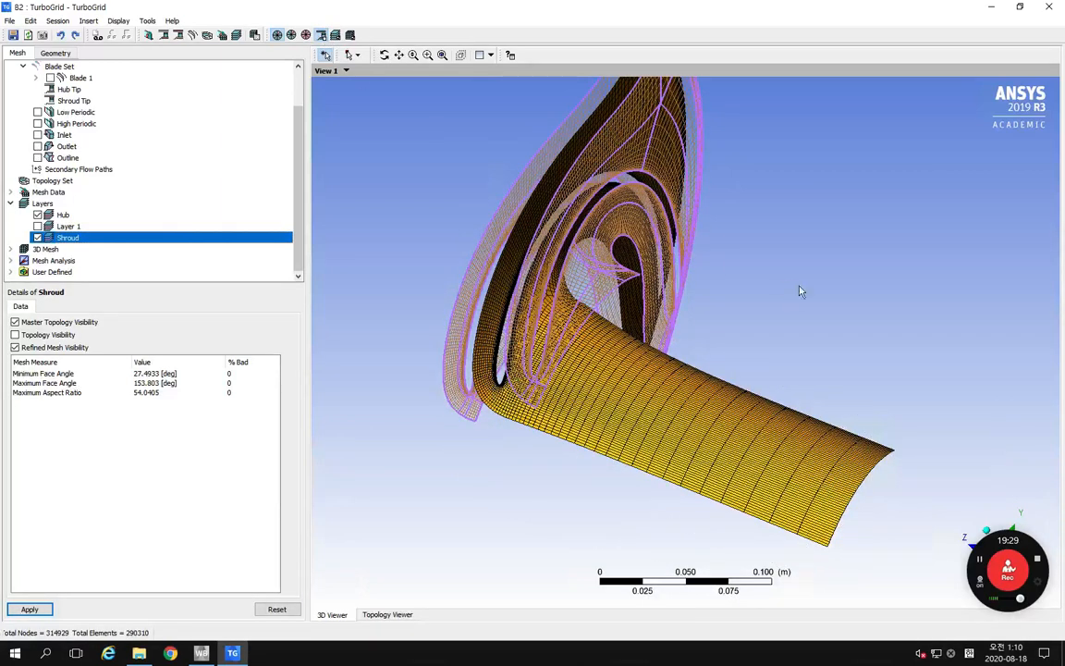
{"action": "middle_click_drag", "start_coordinate": [771, 292], "coordinate": [717, 306]}
{"action": "left_click", "coordinate": [38, 226]}
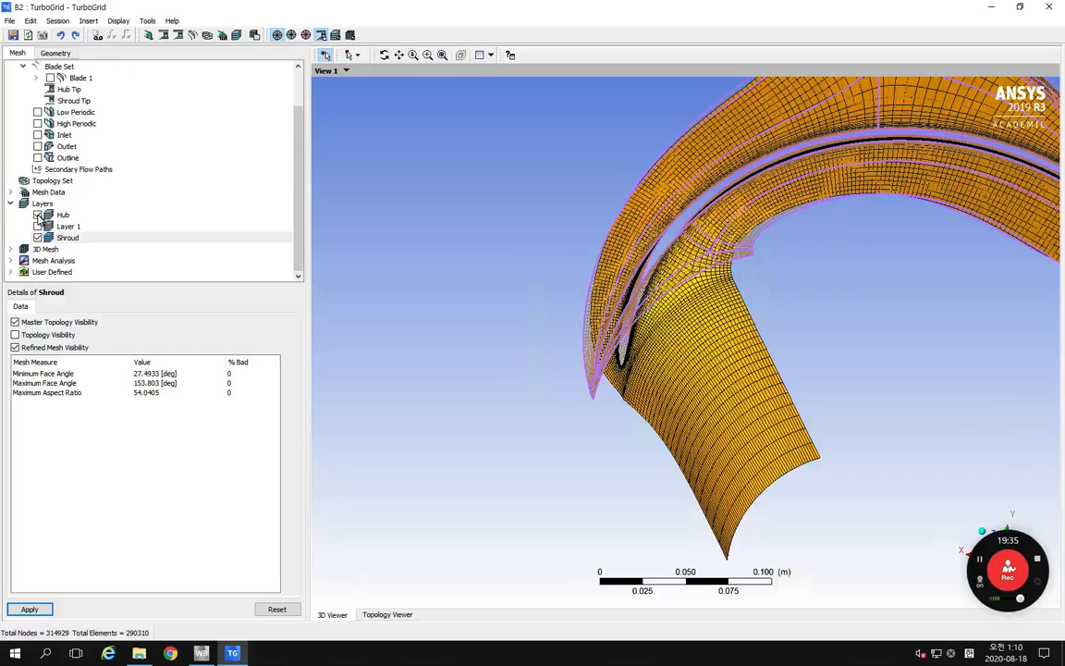
{"action": "left_click", "coordinate": [38, 216]}
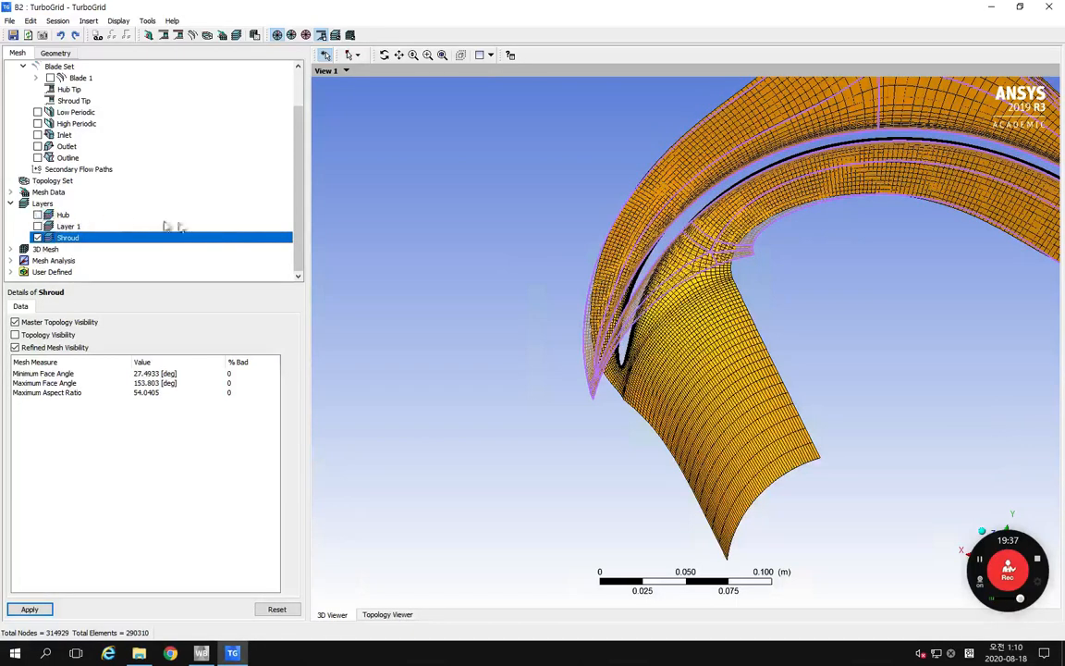
{"action": "middle_click_drag", "start_coordinate": [698, 346], "coordinate": [778, 350]}
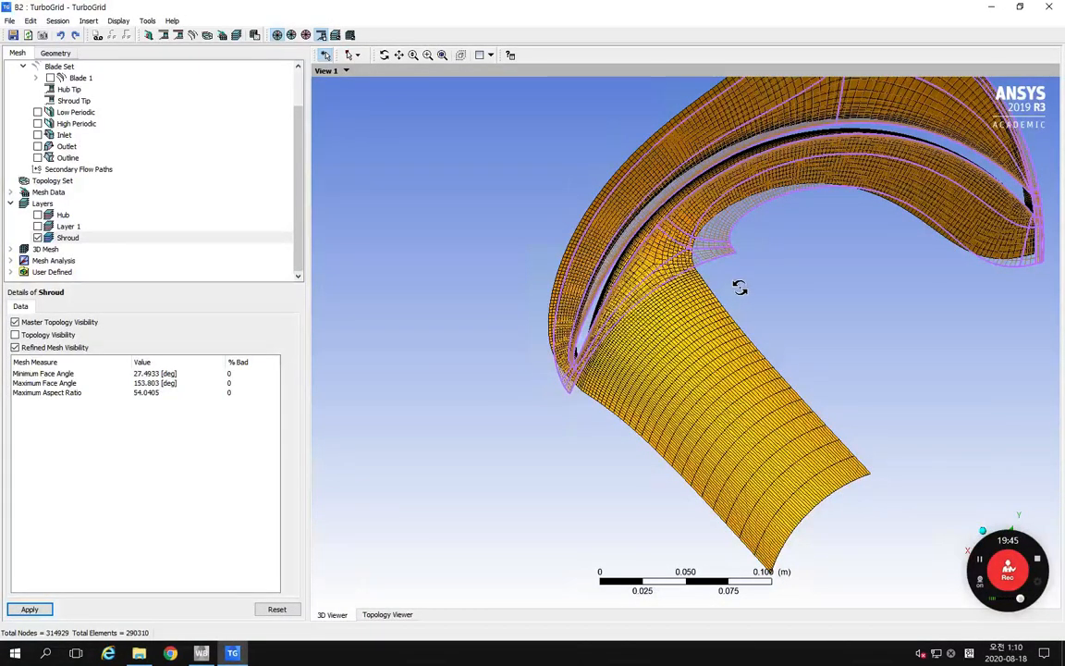
Step: Hide the 3D mesh surfaces so that only the Shroud layer remains displayed
{"action": "middle_click_drag", "start_coordinate": [739, 287], "coordinate": [727, 306]}
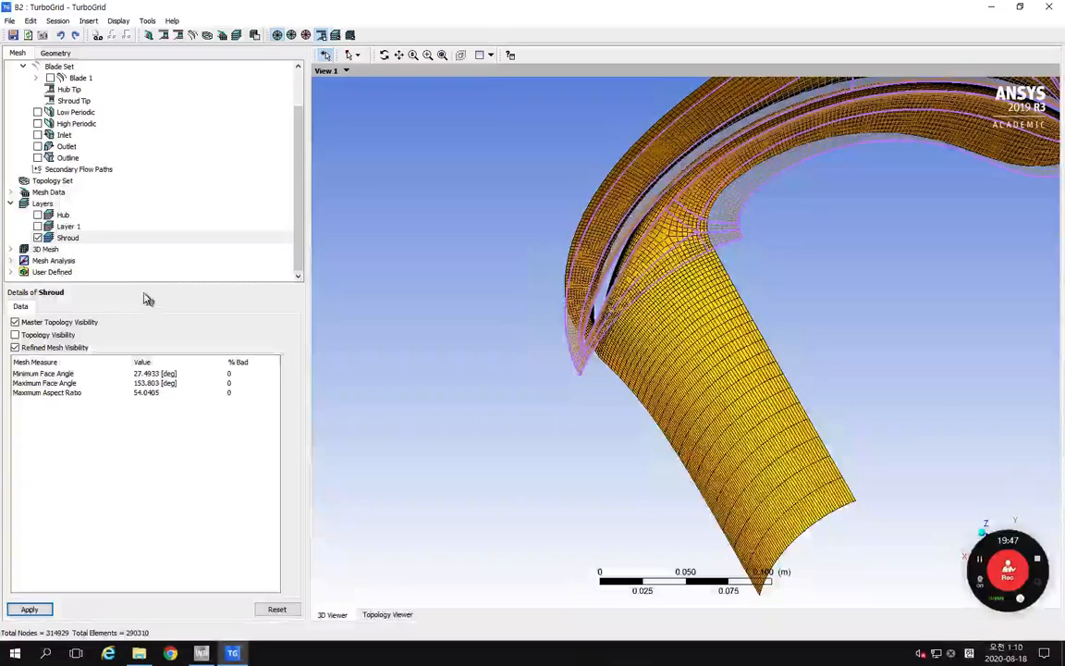
{"action": "left_click", "coordinate": [11, 250]}
{"action": "scroll", "coordinate": [299, 182], "scroll_direction": "down", "scroll_amount": 4}
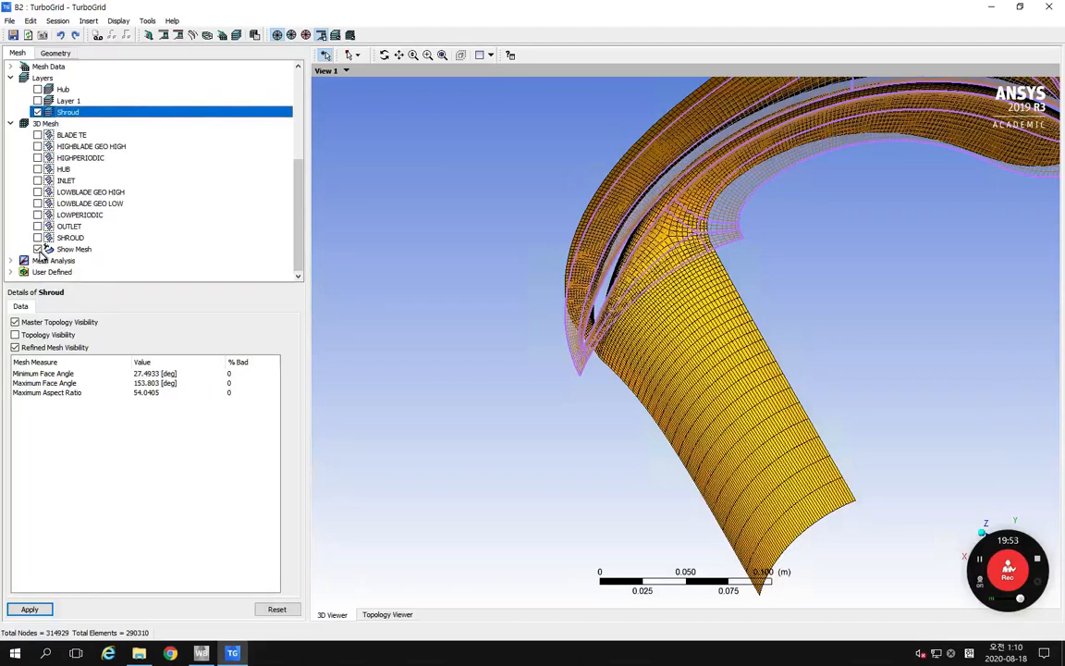
{"action": "left_click", "coordinate": [37, 249]}
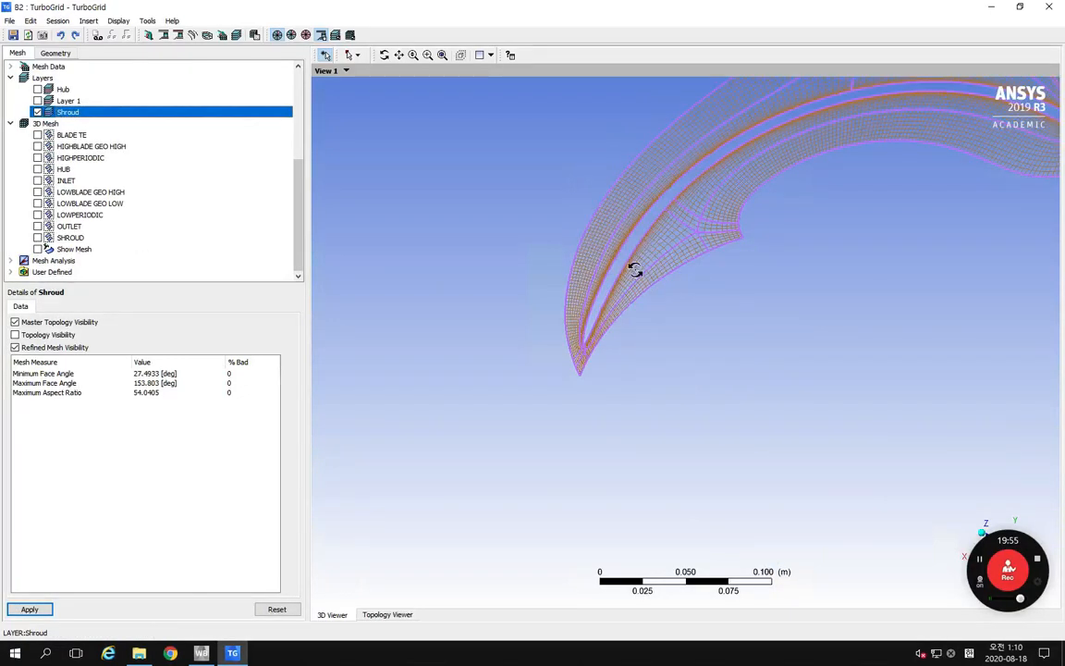
Step: Examine the Shroud layer mesh along both sides of the blade, from the blade end into the curved passage
{"action": "right_click_drag", "start_coordinate": [566, 242], "coordinate": [672, 319]}
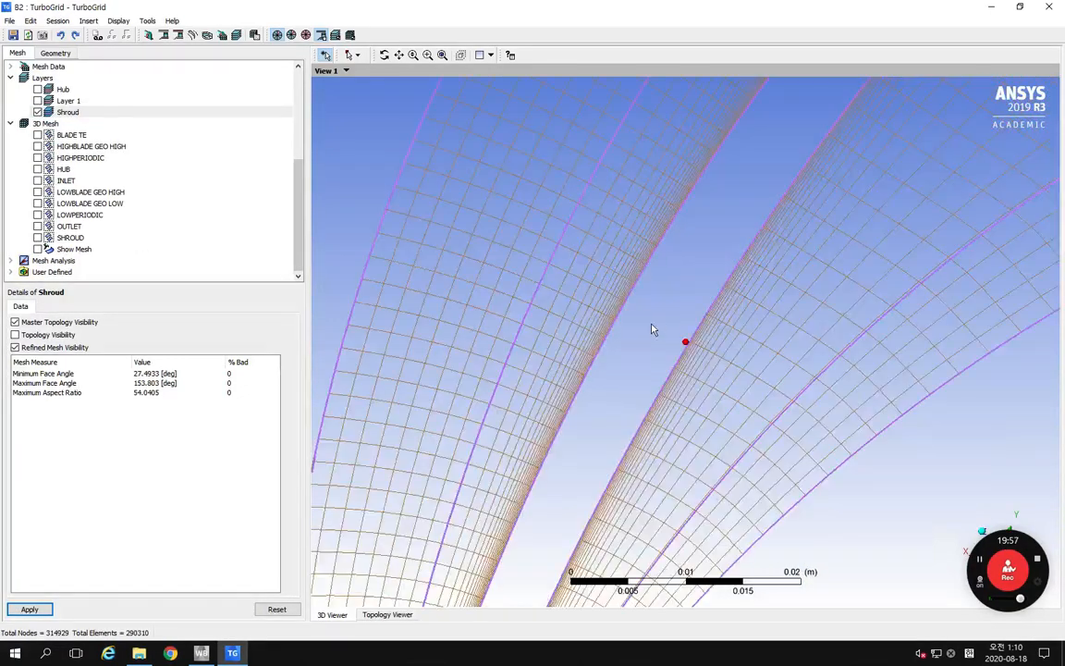
{"action": "middle_click_drag", "start_coordinate": [662, 332], "coordinate": [404, 396]}
{"action": "scroll", "coordinate": [663, 326], "scroll_direction": "down", "scroll_amount": 2}
{"action": "scroll", "coordinate": [663, 324], "scroll_direction": "down", "scroll_amount": 4}
{"action": "mouse_move", "coordinate": [743, 193]}
{"action": "middle_mouse_down", "text": "ctrl"}
{"action": "mouse_move", "coordinate": [582, 383]}
{"action": "mouse_move", "coordinate": [574, 449]}
{"action": "middle_mouse_up", "text": "ctrl"}
{"action": "middle_click_drag", "start_coordinate": [735, 222], "coordinate": [547, 360], "text": "ctrl"}
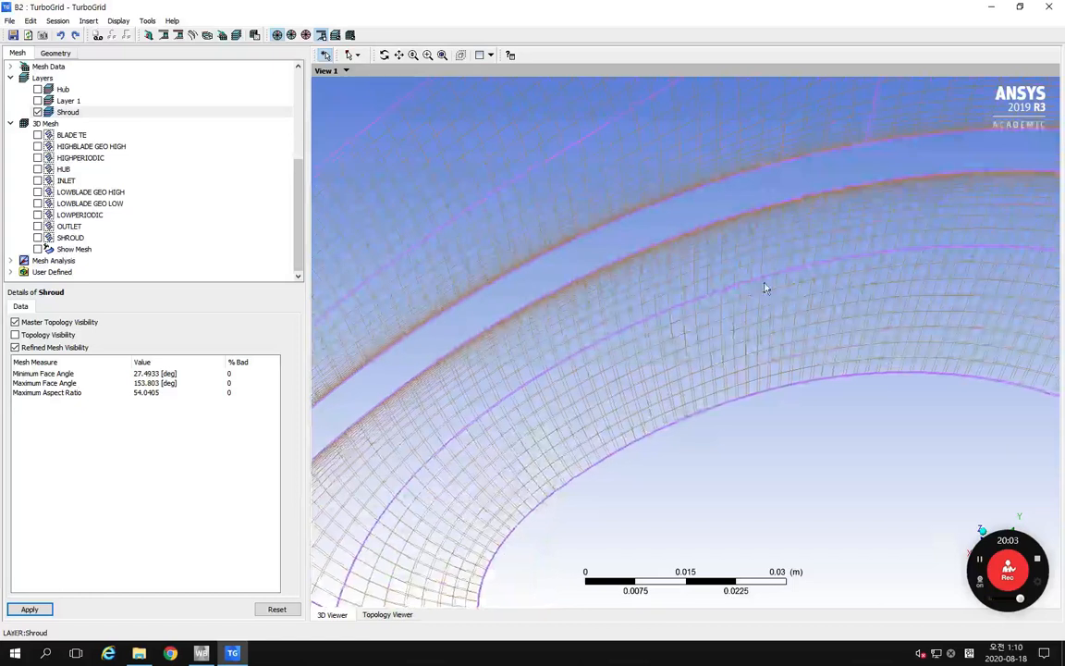
{"action": "mouse_move", "coordinate": [758, 285]}
{"action": "middle_mouse_down", "text": "ctrl"}
{"action": "mouse_move", "coordinate": [697, 301]}
{"action": "mouse_move", "coordinate": [708, 283]}
{"action": "mouse_move", "coordinate": [863, 236]}
{"action": "mouse_move", "coordinate": [978, 222]}
{"action": "middle_mouse_up", "text": "ctrl"}
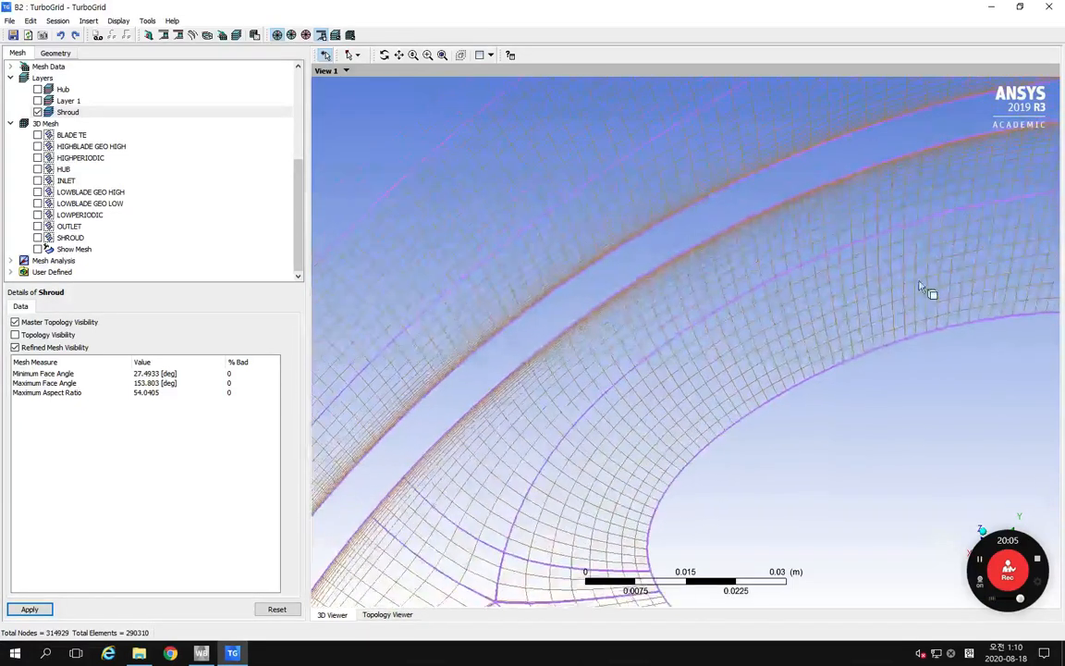
{"action": "middle_click_drag", "start_coordinate": [844, 259], "coordinate": [870, 242], "text": "ctrl"}
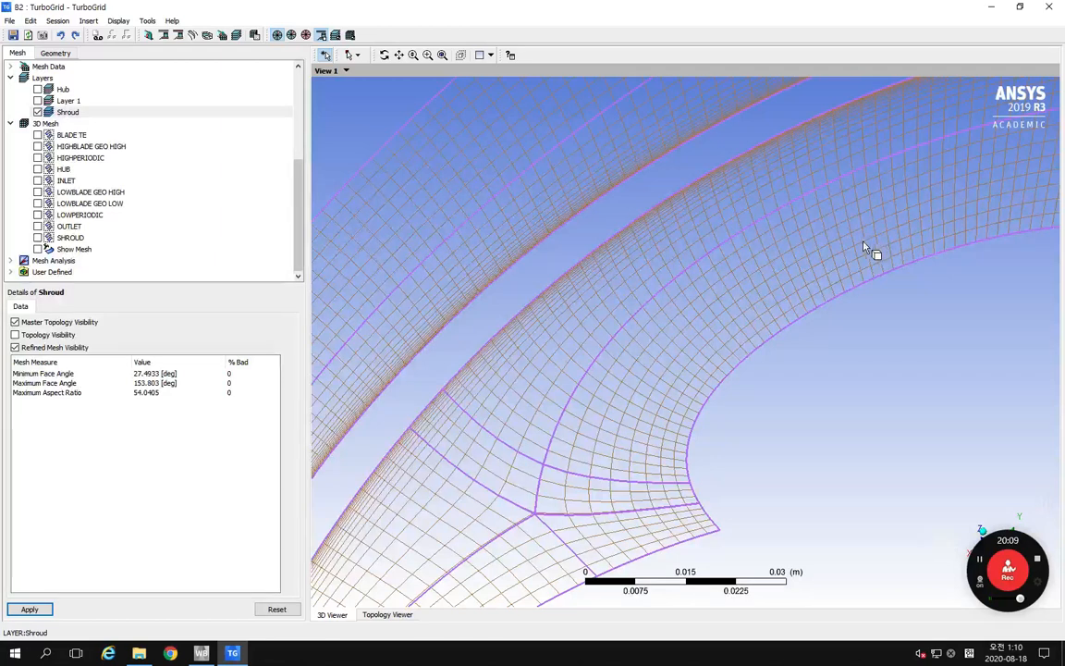
Step: Unhide the geometry objects and hide the Shroud layer, leaving the impeller geometry in view
{"action": "left_click", "coordinate": [324, 40]}
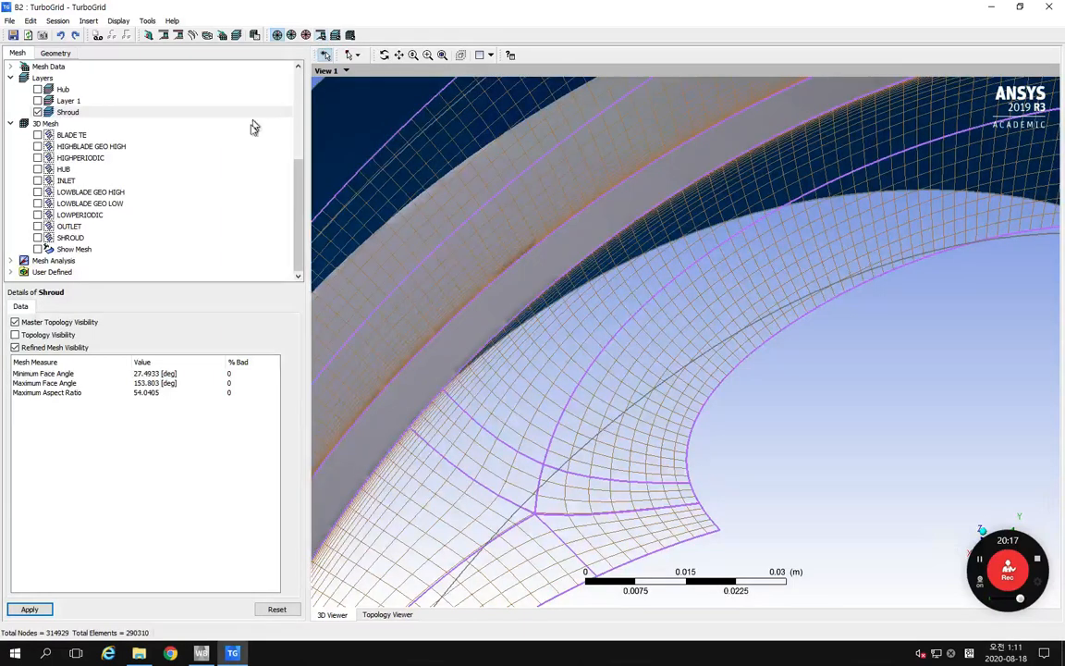
{"action": "middle_click_drag", "start_coordinate": [495, 235], "coordinate": [482, 214]}
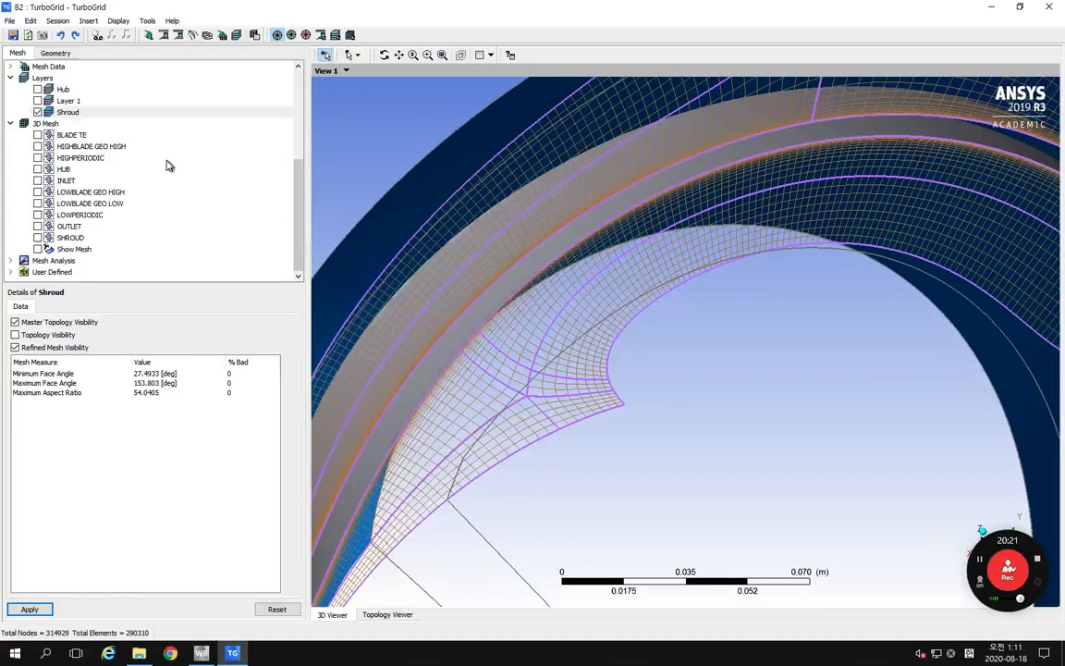
{"action": "left_click", "coordinate": [38, 111]}
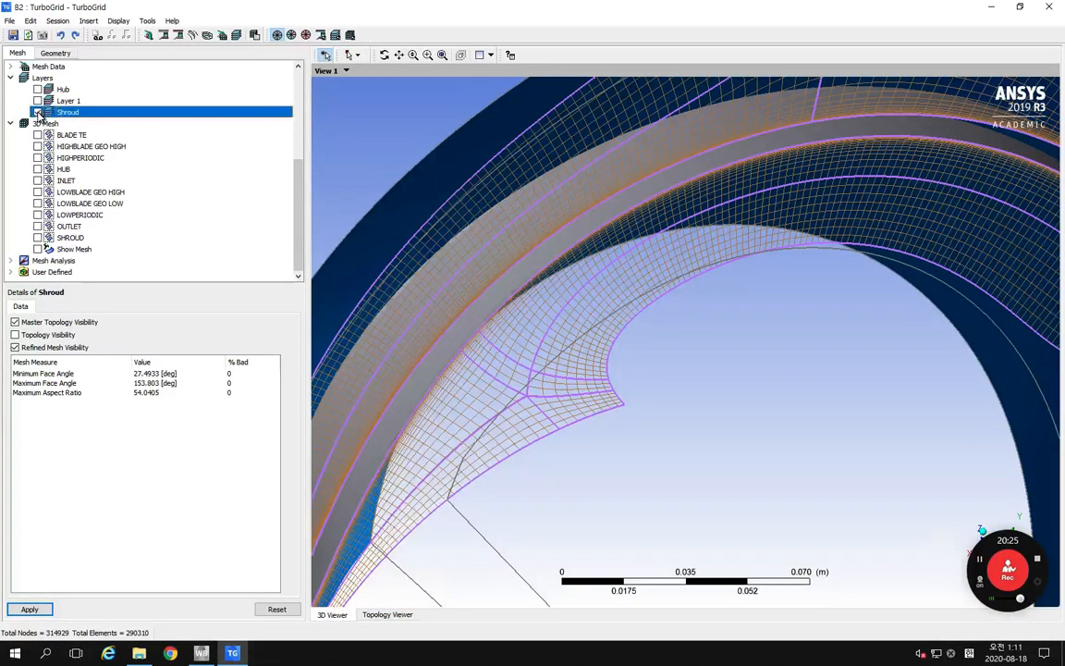
{"action": "middle_click_drag", "start_coordinate": [695, 269], "coordinate": [708, 269]}
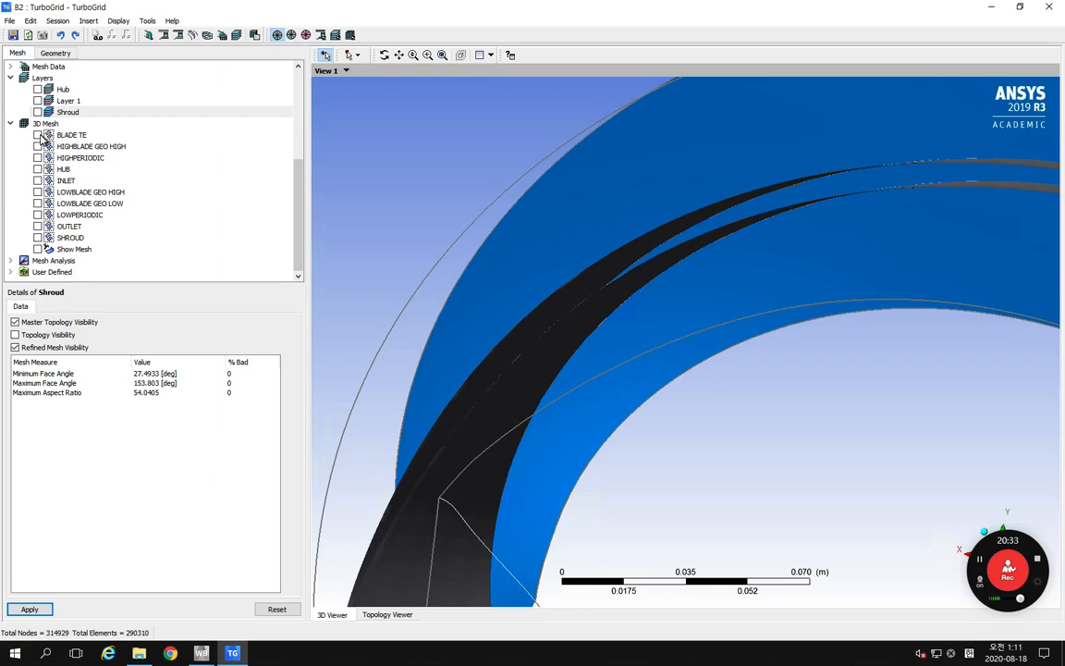
Step: Display the BLADE TE, HIGHBLADE GEO HIGH and LOWBLADE GEO LOW surface meshes together with Show Mesh, and inspect them
{"action": "left_click", "coordinate": [39, 136]}
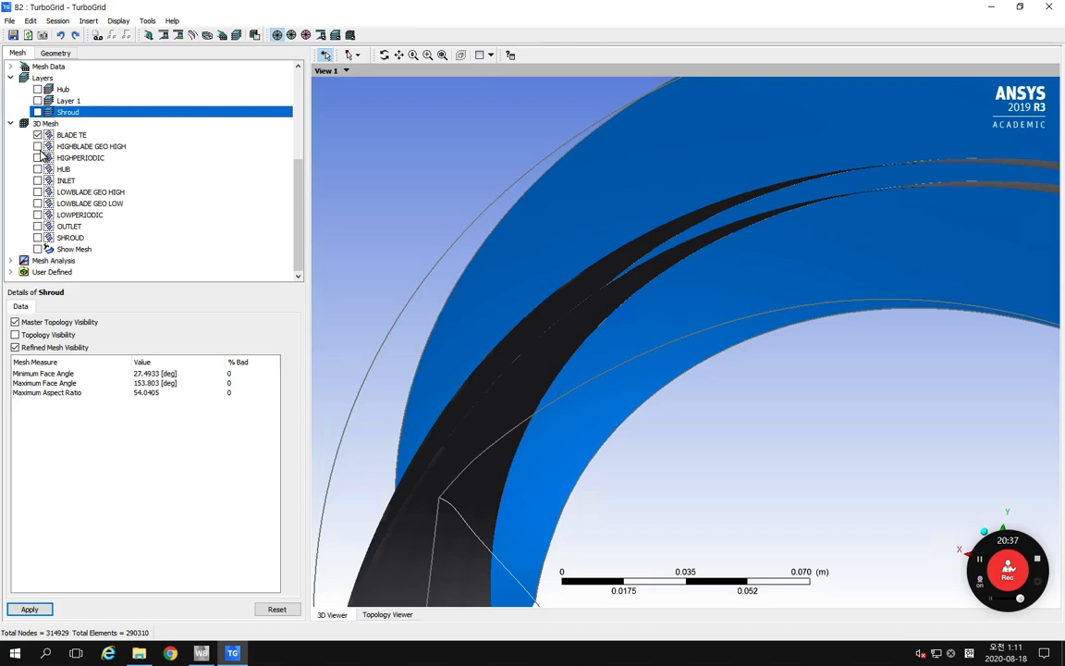
{"action": "left_click", "coordinate": [39, 147]}
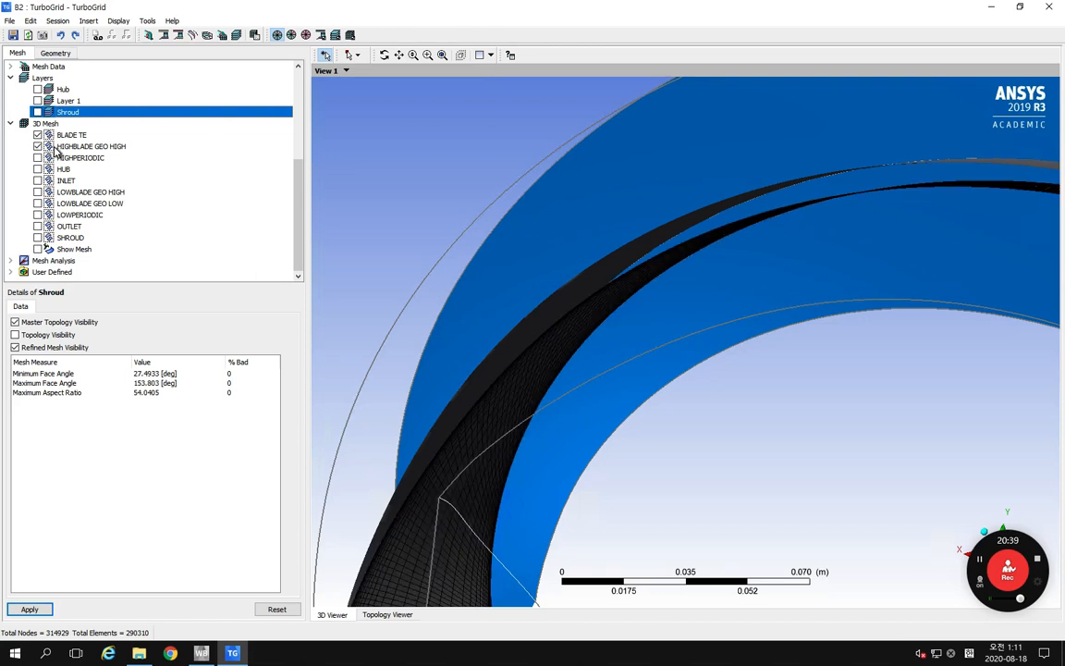
{"action": "left_click", "coordinate": [38, 204]}
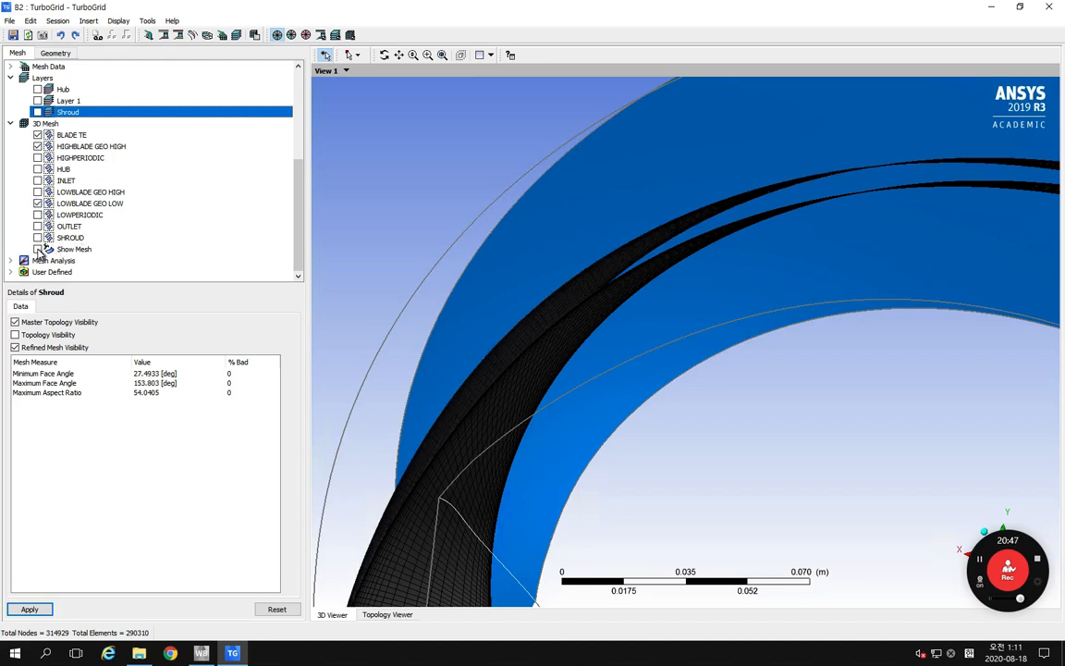
{"action": "left_click", "coordinate": [38, 249]}
{"action": "middle_click_drag", "start_coordinate": [532, 292], "coordinate": [562, 299]}
{"action": "scroll", "coordinate": [711, 308], "scroll_direction": "down", "scroll_amount": 2}
{"action": "middle_click_drag", "start_coordinate": [719, 314], "coordinate": [752, 308]}
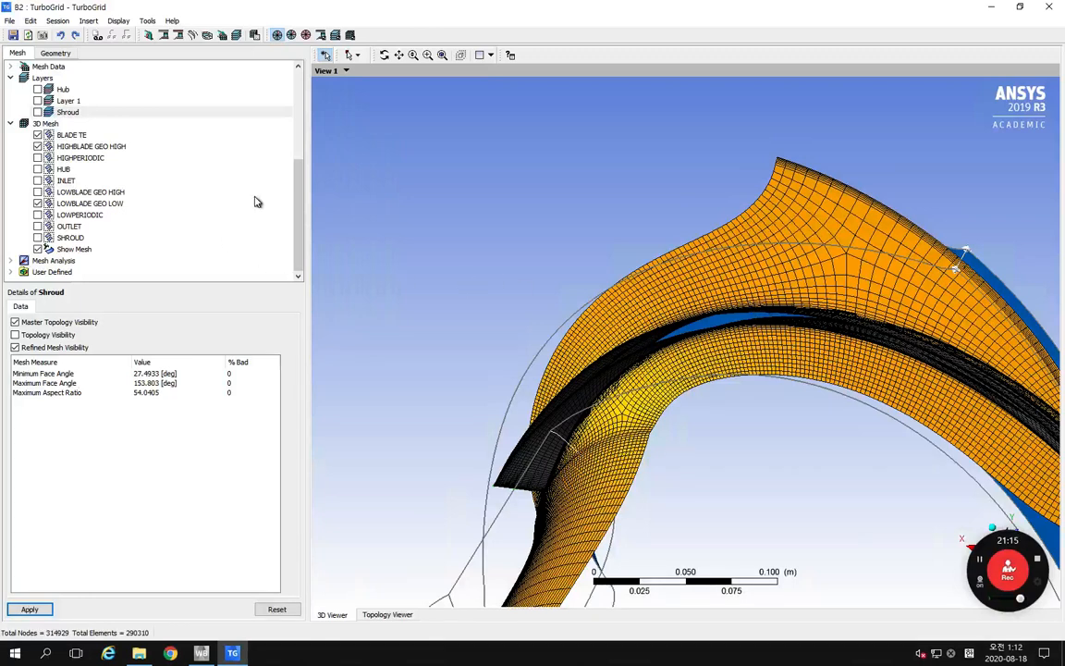
Step: Open the Mesh Statistics for the ALL domain and widen the window and columns to read every mesh measure
{"action": "left_click", "coordinate": [298, 222]}
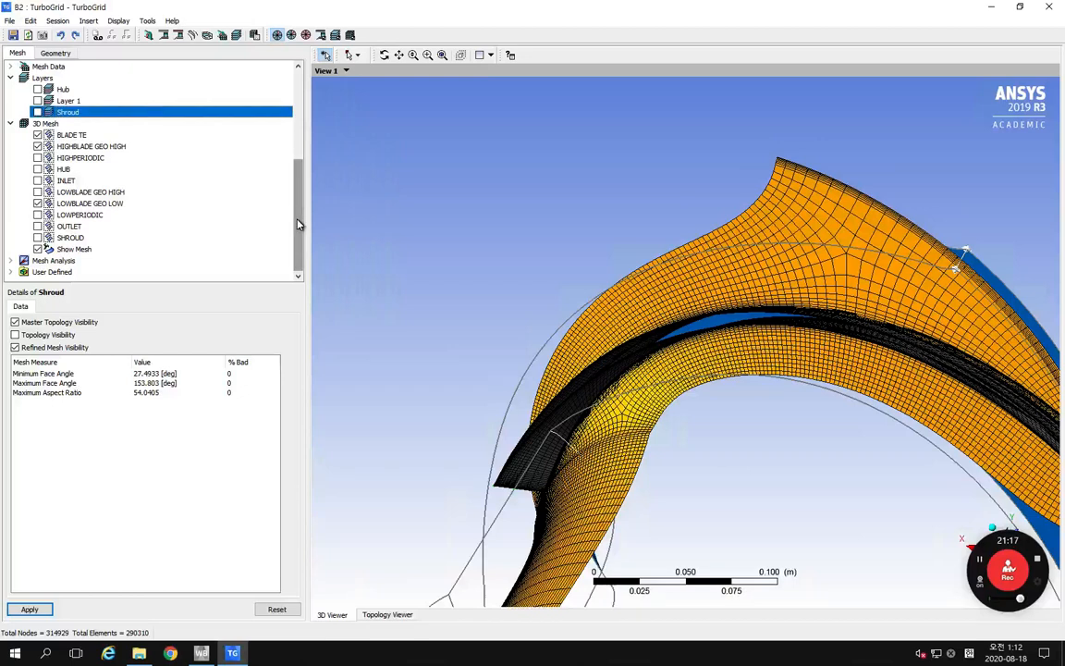
{"action": "left_click", "coordinate": [13, 263]}
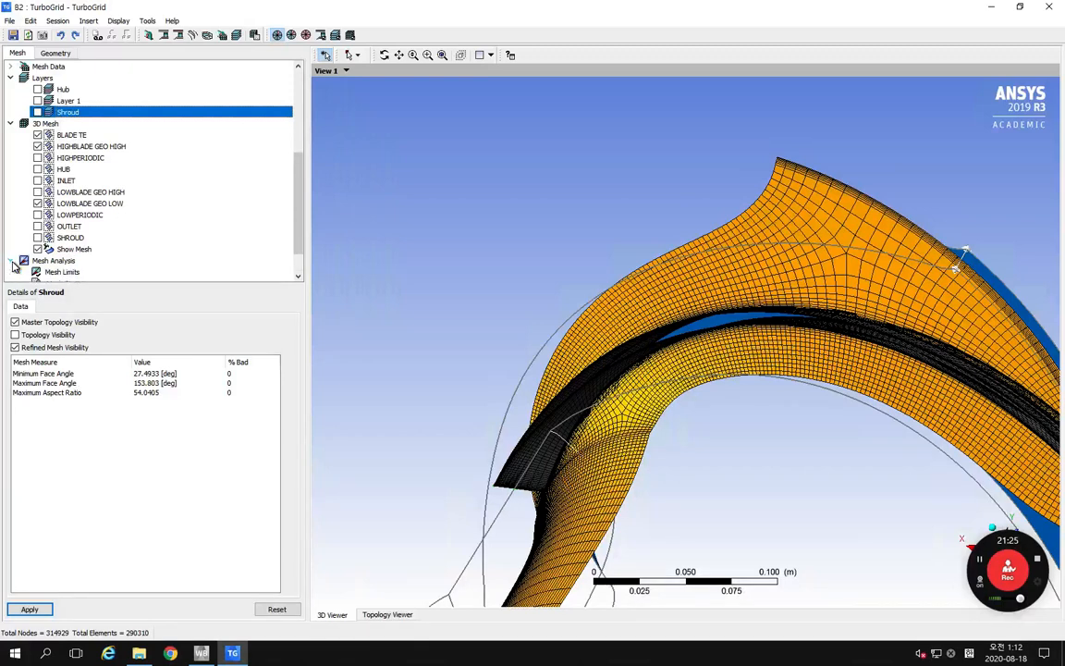
{"action": "scroll", "coordinate": [37, 245], "scroll_direction": "down", "scroll_amount": 1}
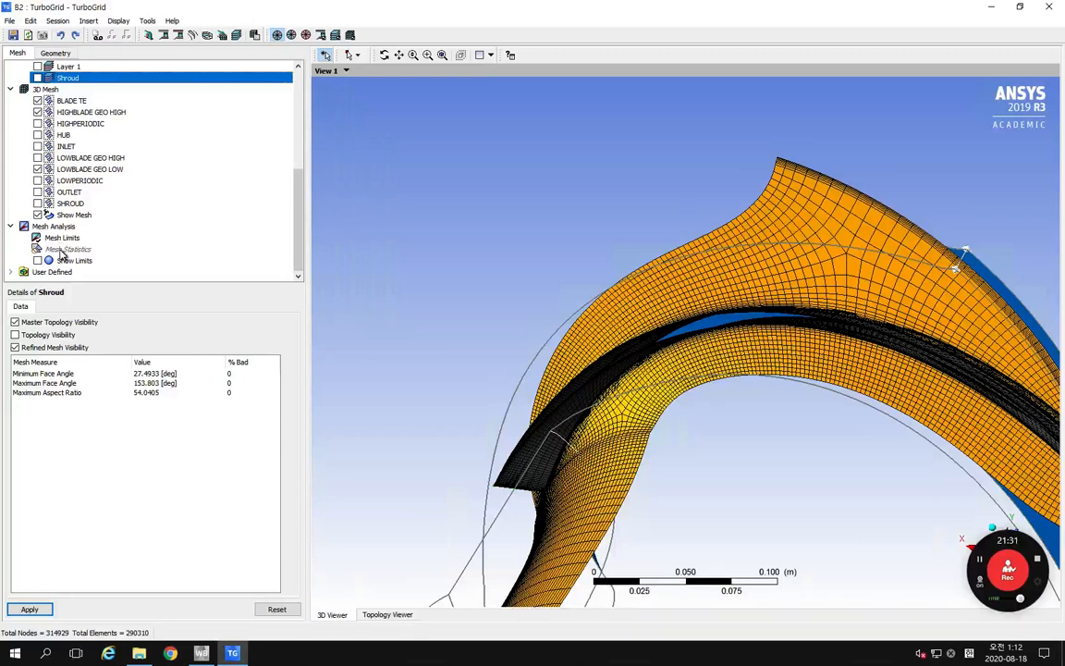
{"action": "double_click", "coordinate": [62, 251]}
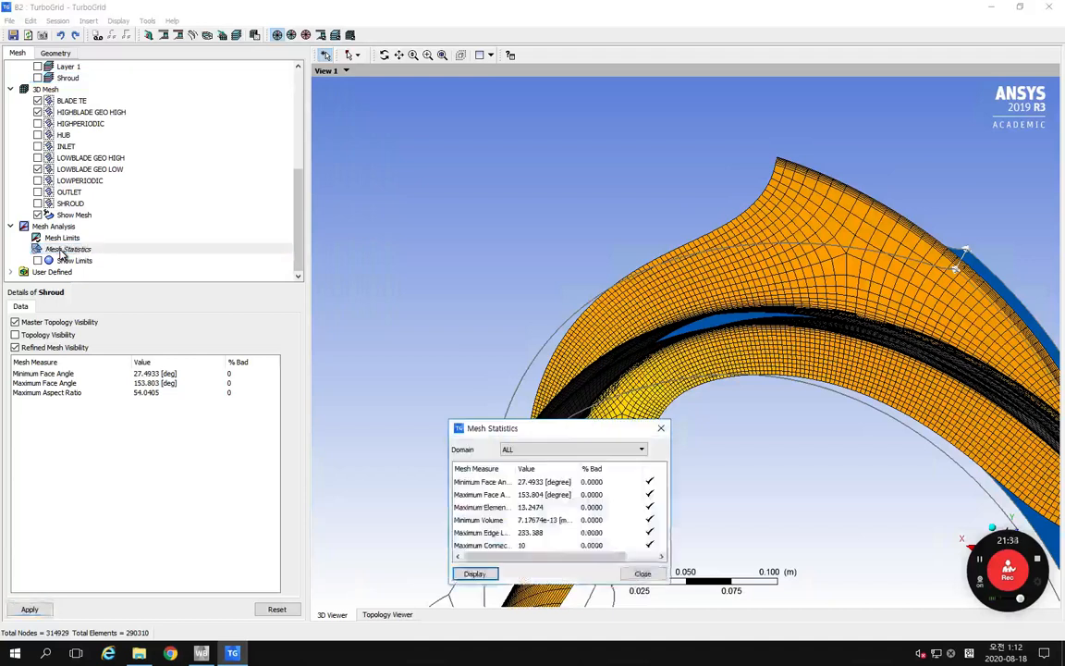
{"action": "left_click_drag", "start_coordinate": [534, 432], "coordinate": [319, 227]}
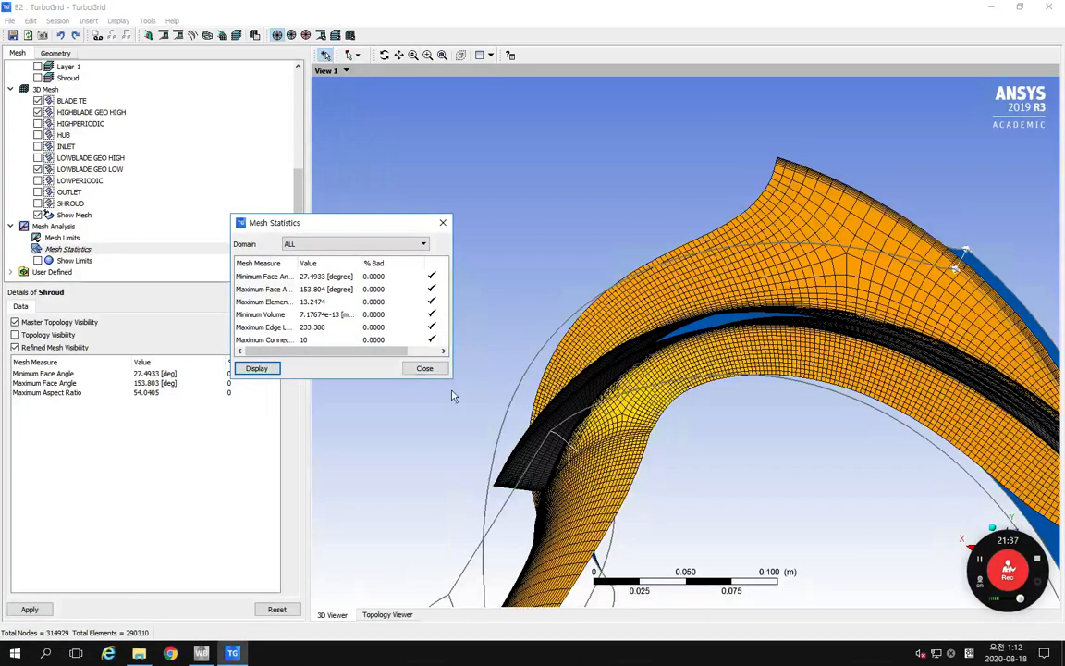
{"action": "left_click_drag", "start_coordinate": [450, 378], "coordinate": [527, 427]}
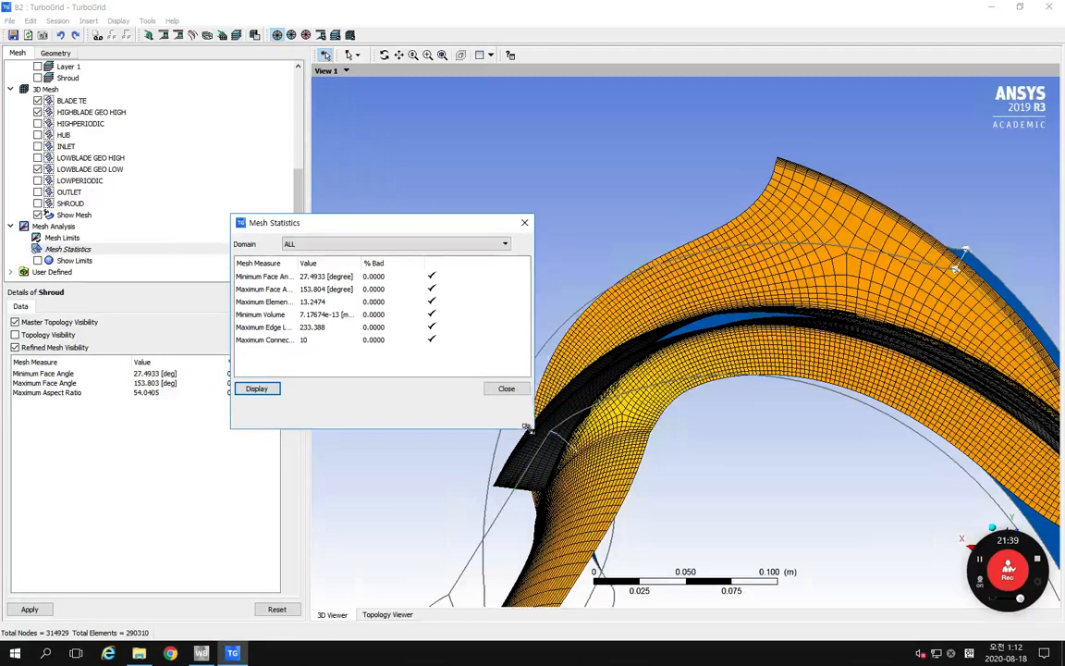
{"action": "left_click_drag", "start_coordinate": [410, 222], "coordinate": [385, 218]}
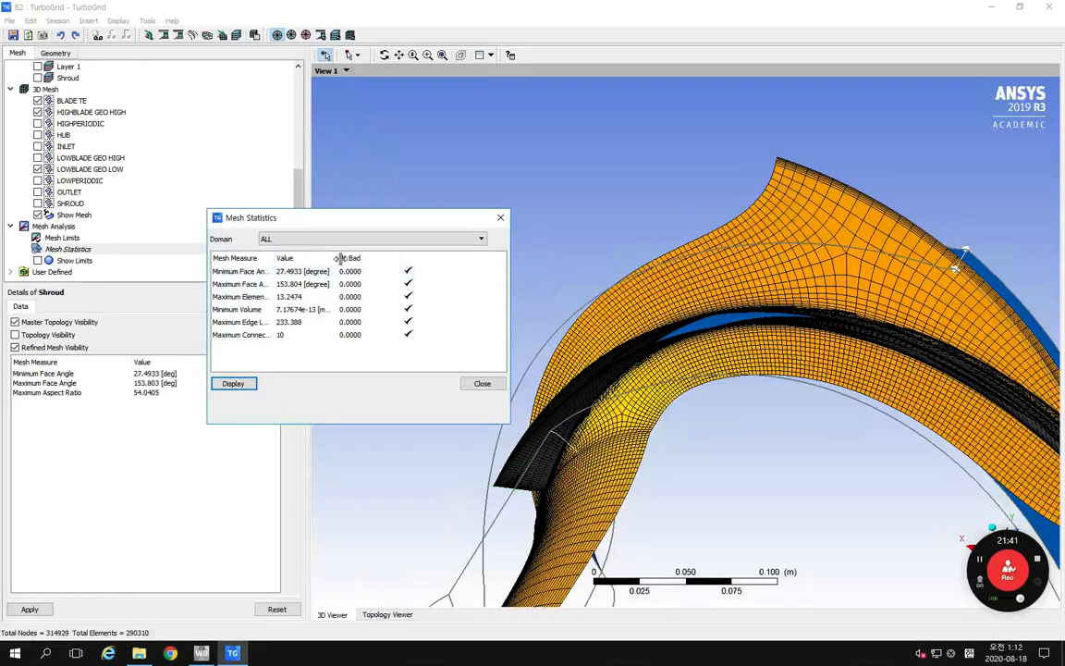
{"action": "left_click_drag", "start_coordinate": [338, 258], "coordinate": [351, 259]}
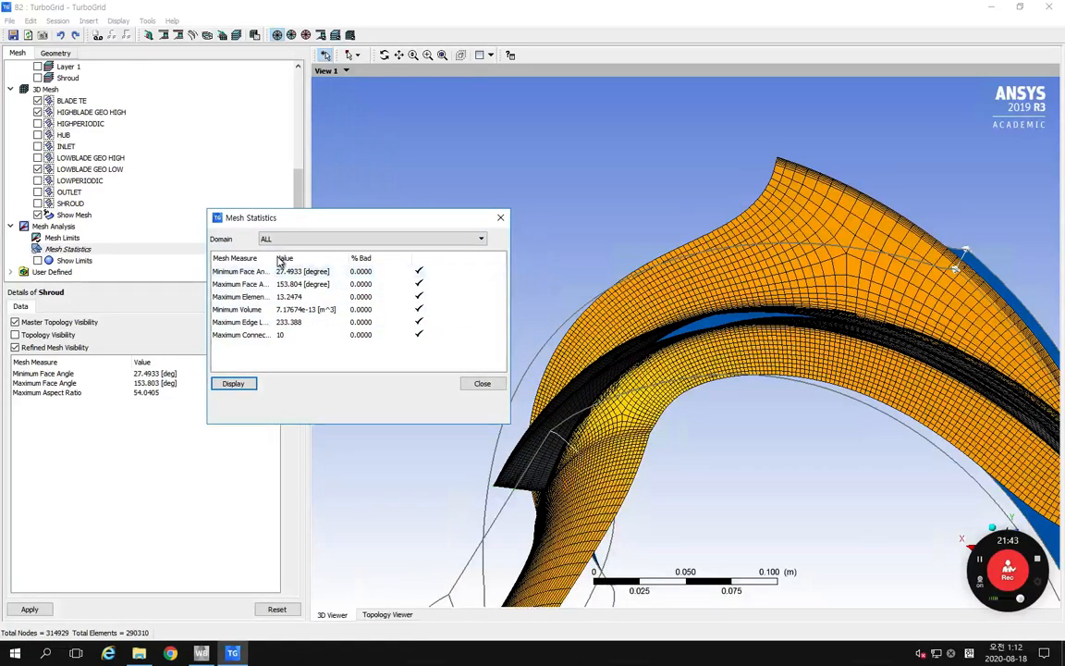
{"action": "left_click_drag", "start_coordinate": [274, 257], "coordinate": [330, 259]}
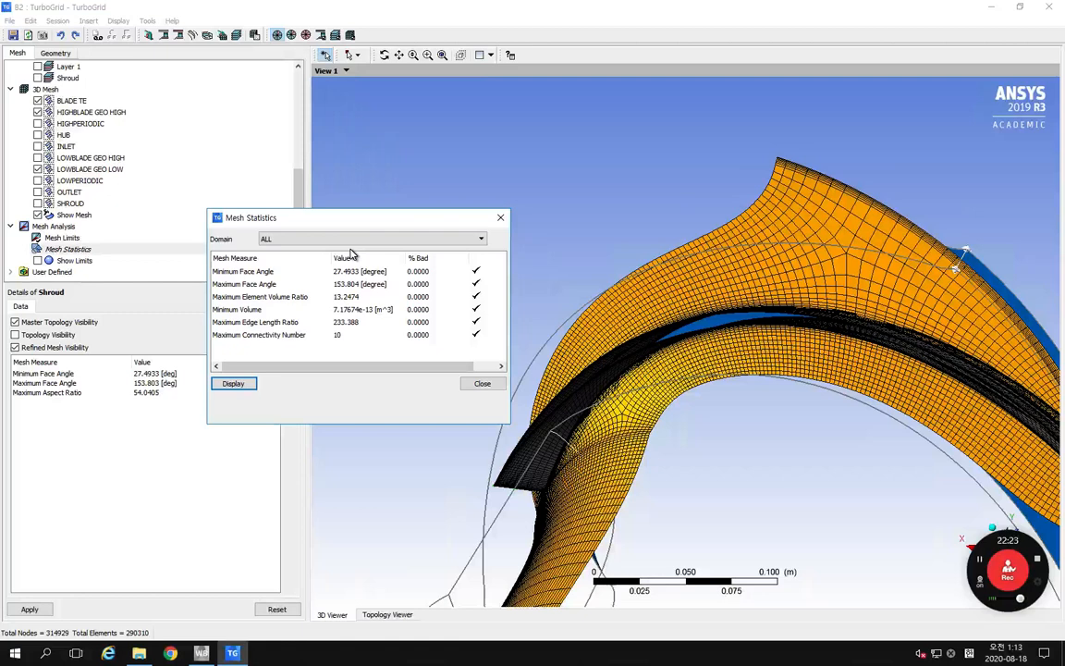
Step: Display the Minimum Face Angle location from the statistics, inspect the mesh around the blade, and close the Mesh Statistics
{"action": "left_click_drag", "start_coordinate": [324, 218], "coordinate": [303, 234]}
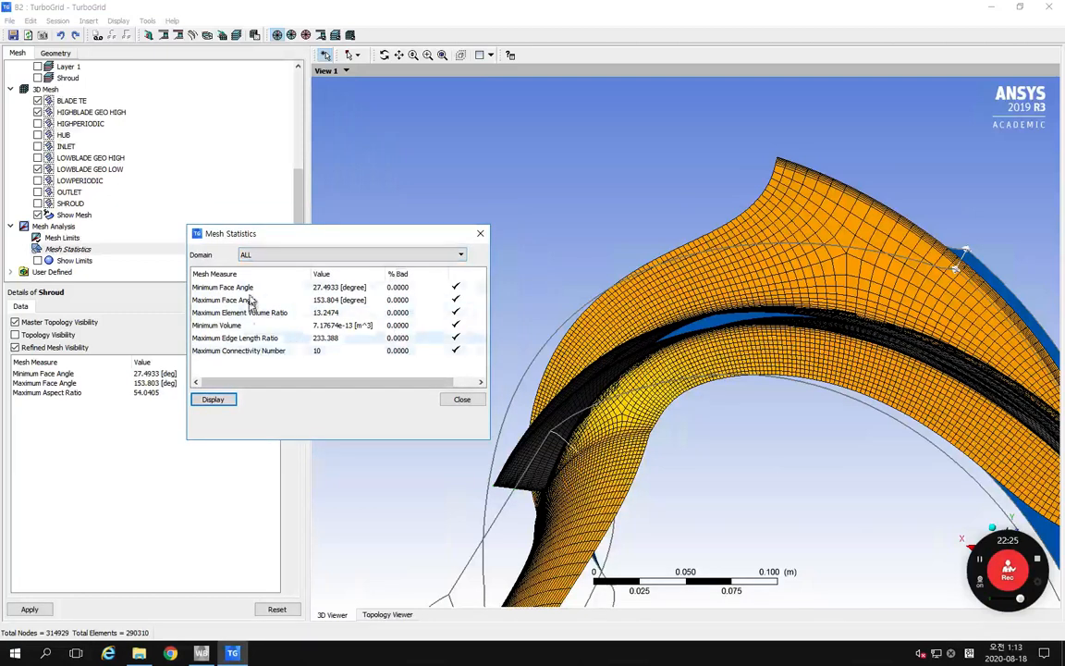
{"action": "left_click", "coordinate": [366, 290]}
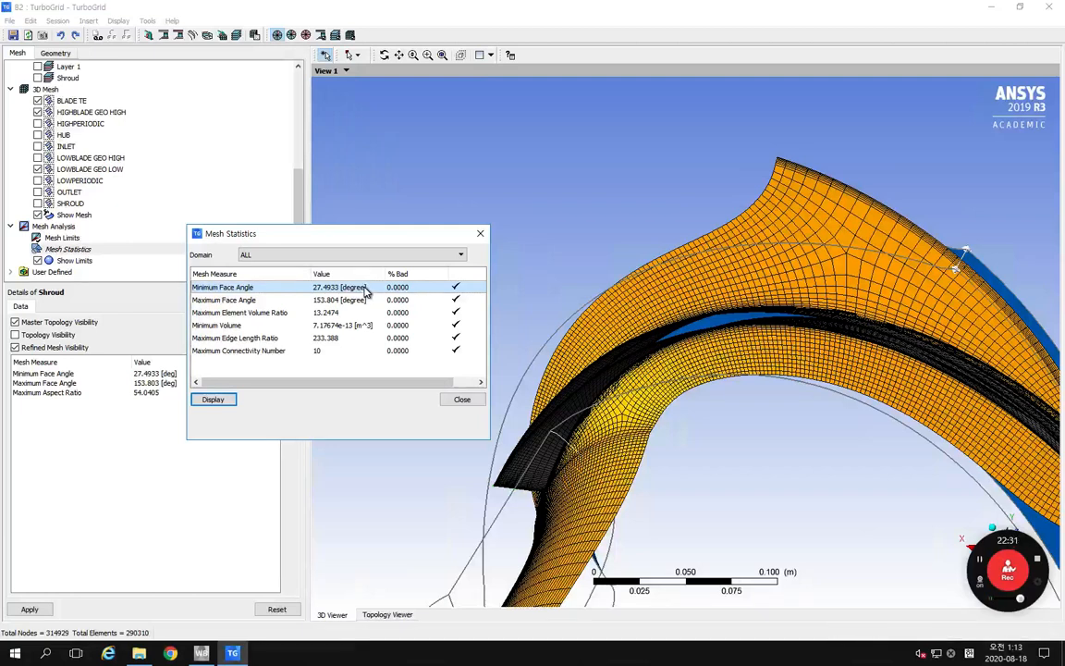
{"action": "middle_click_drag", "start_coordinate": [652, 272], "coordinate": [552, 291]}
{"action": "right_click_drag", "start_coordinate": [632, 372], "coordinate": [713, 416]}
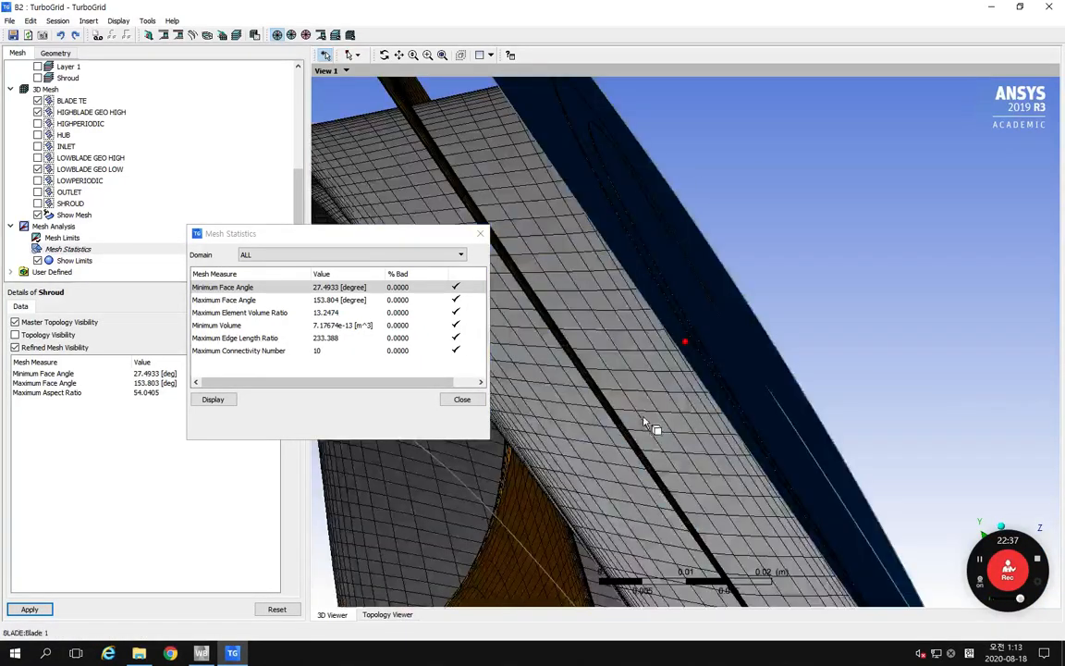
{"action": "middle_click_drag", "start_coordinate": [644, 422], "coordinate": [647, 397]}
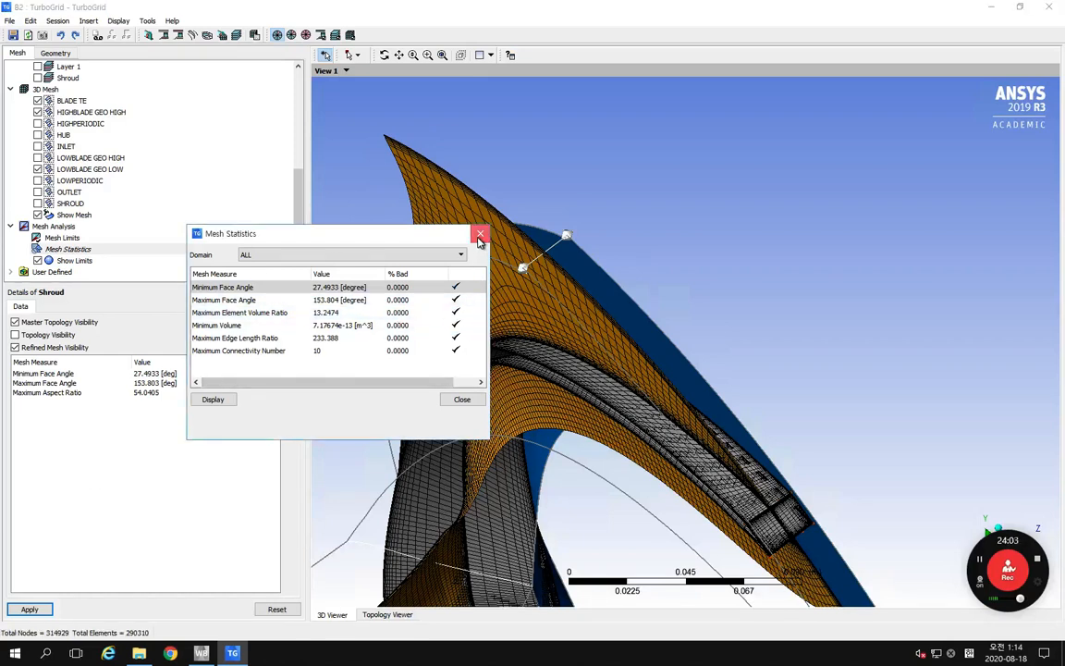
{"action": "left_click", "coordinate": [480, 236]}
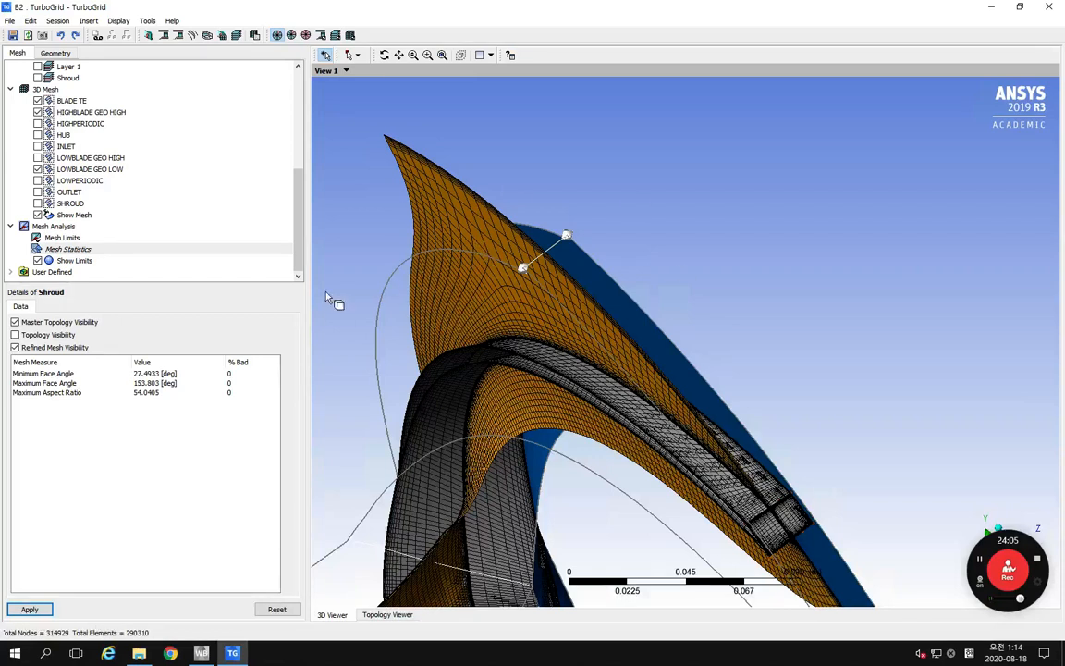
Step: Open the Mesh Limits and review the limits from Maximum Face Angle through Edge Length Ratio
{"action": "left_click", "coordinate": [74, 239]}
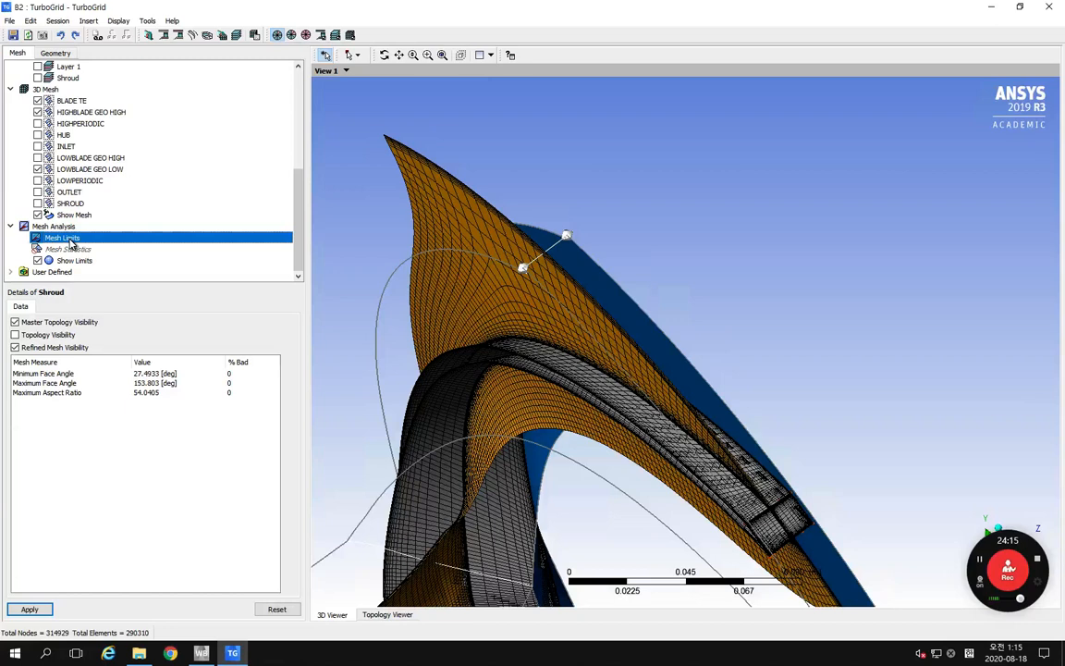
{"action": "double_click", "coordinate": [72, 242]}
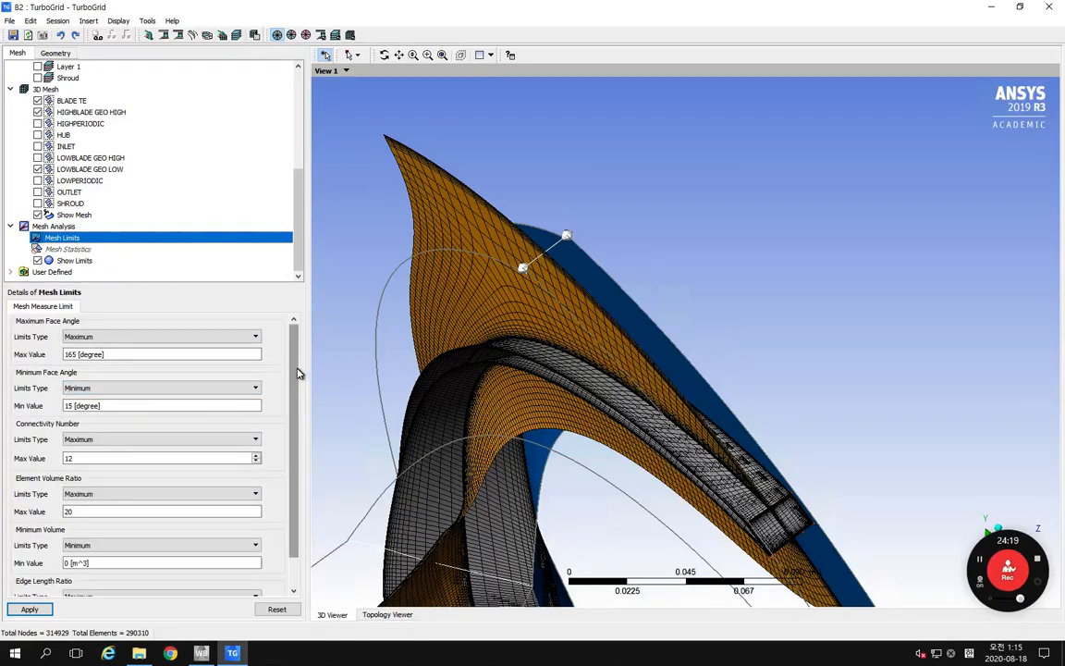
{"action": "scroll", "coordinate": [297, 373], "scroll_direction": "down", "scroll_amount": 1}
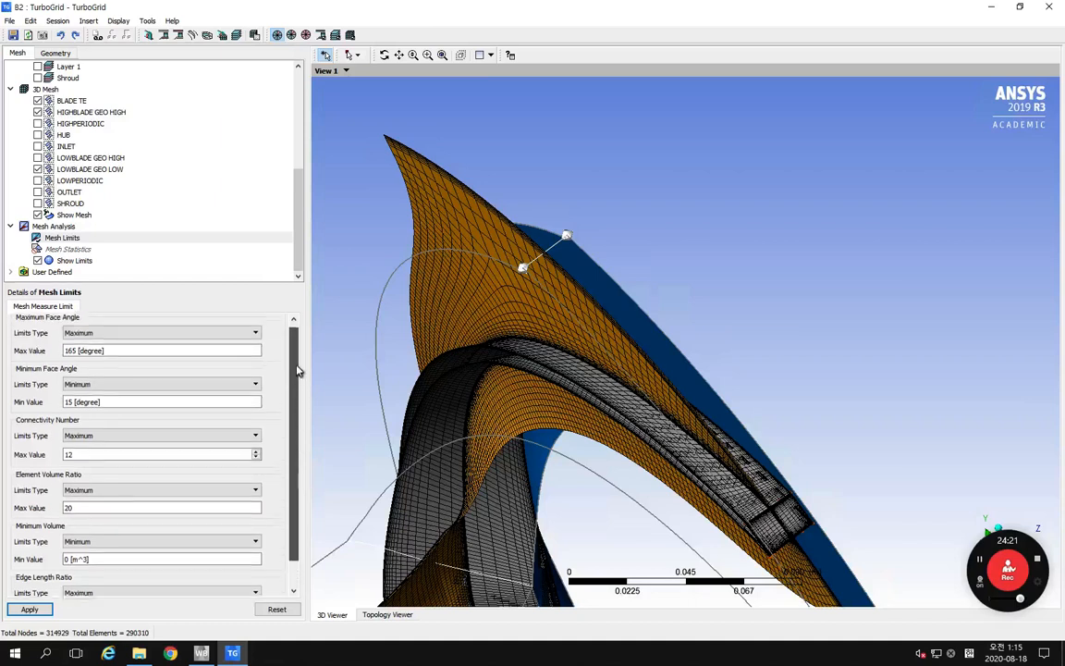
{"action": "scroll", "coordinate": [298, 372], "scroll_direction": "up", "scroll_amount": 1}
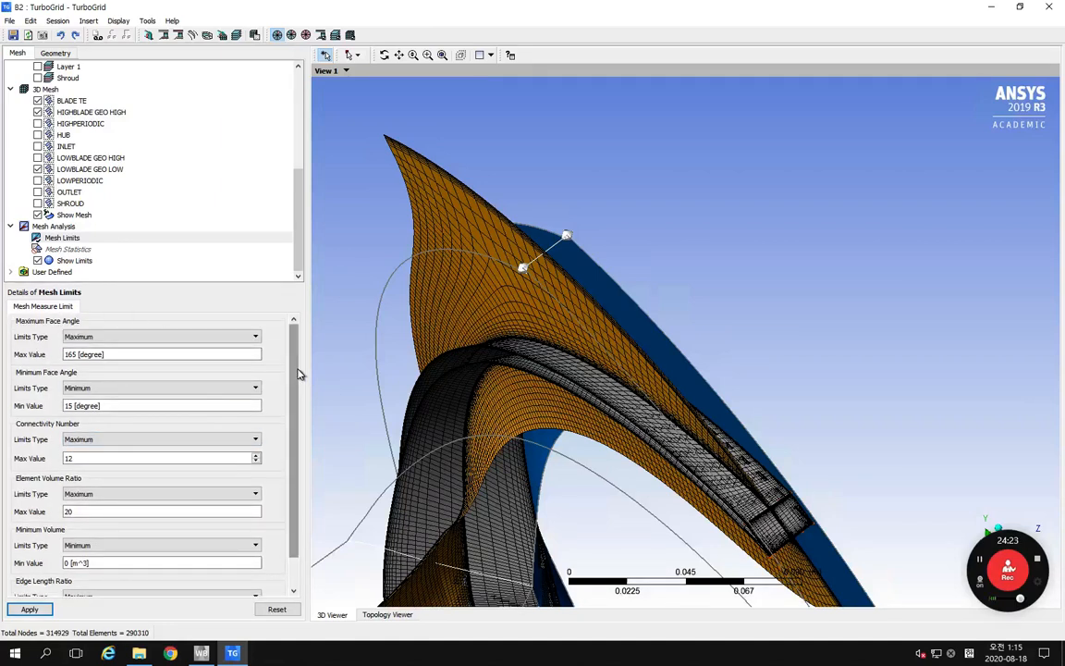
{"action": "left_click_drag", "start_coordinate": [298, 372], "coordinate": [301, 405]}
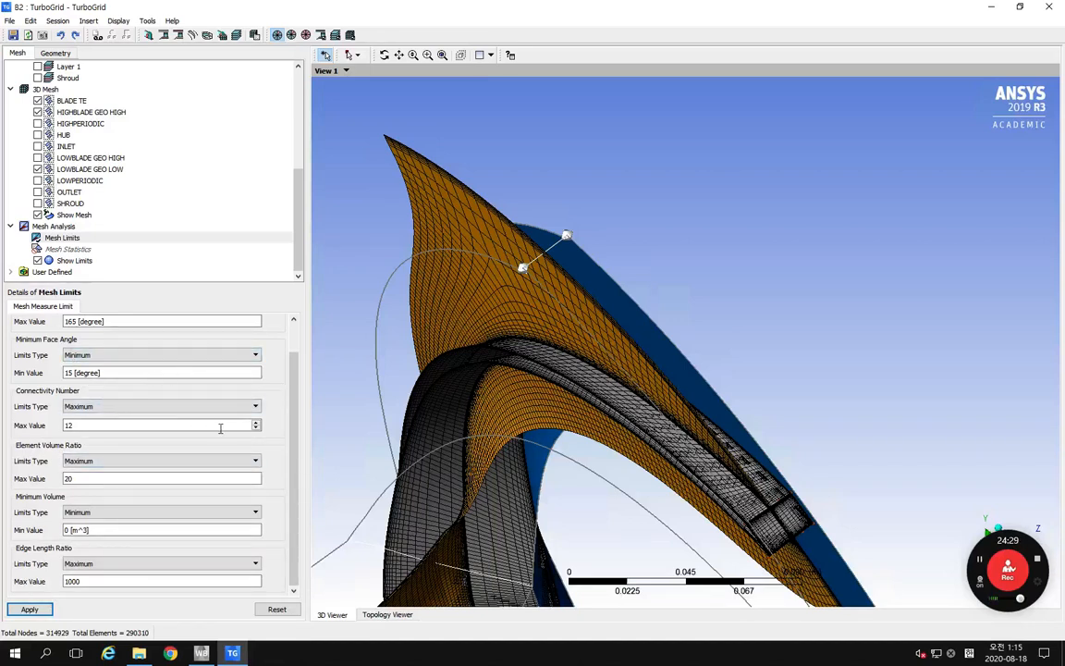
{"action": "scroll", "coordinate": [297, 404], "scroll_direction": "up", "scroll_amount": 1}
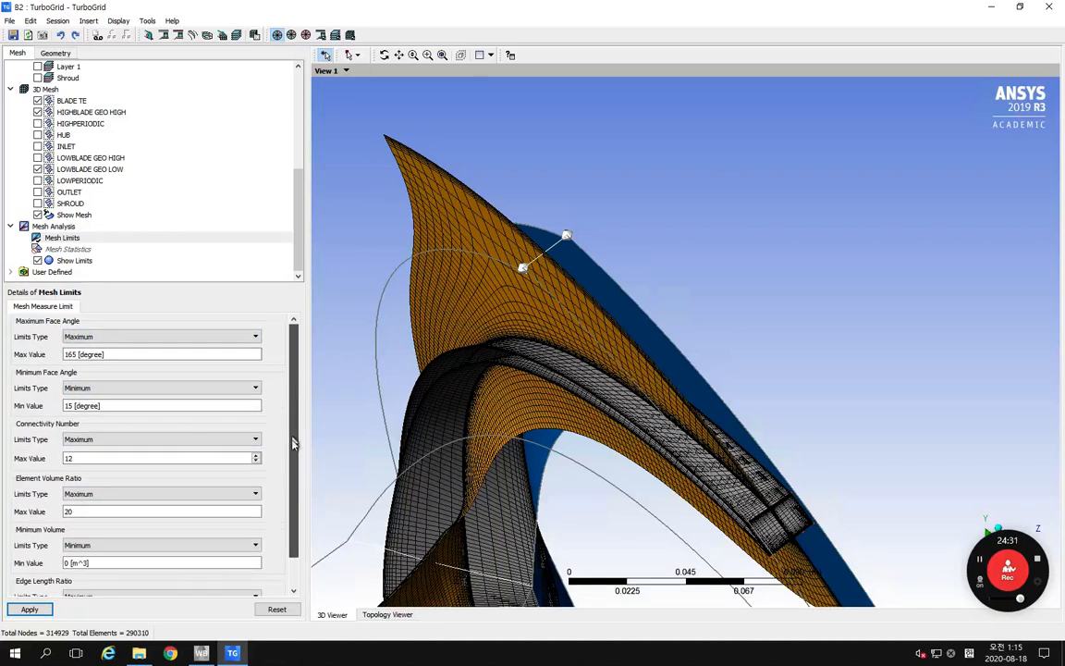
Step: Review the mesh limits from Maximum Face Angle through Edge Length Ratio and apply them
{"action": "scroll", "coordinate": [292, 440], "scroll_direction": "down", "scroll_amount": 1}
{"action": "scroll", "coordinate": [285, 495], "scroll_direction": "up", "scroll_amount": 1}
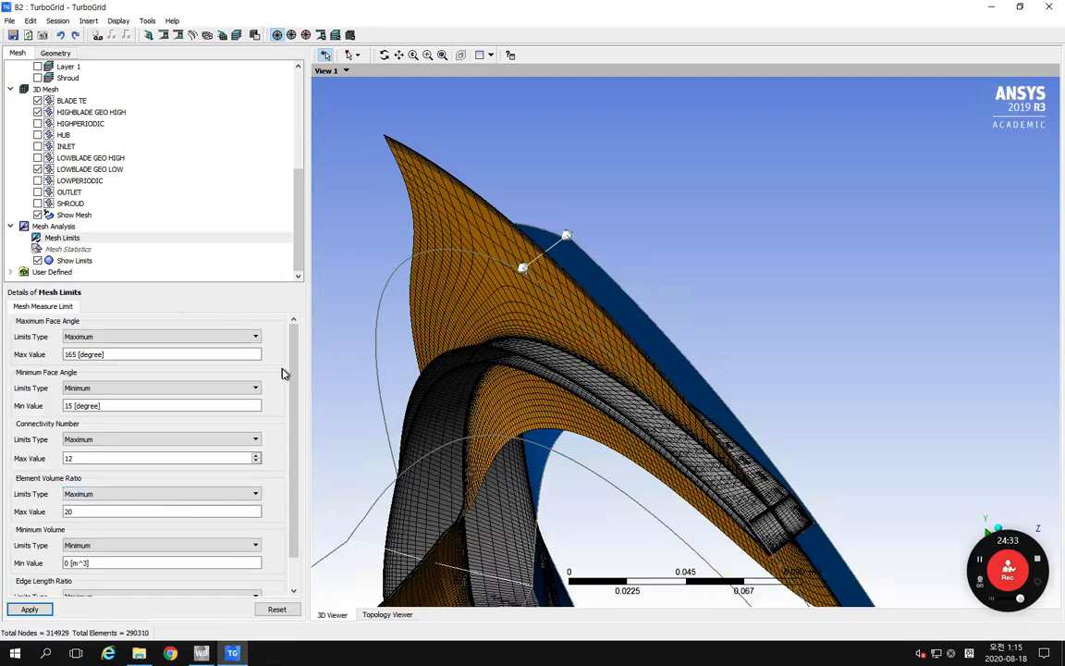
{"action": "scroll", "coordinate": [296, 370], "scroll_direction": "up", "scroll_amount": 1}
{"action": "scroll", "coordinate": [296, 412], "scroll_direction": "down", "scroll_amount": 1}
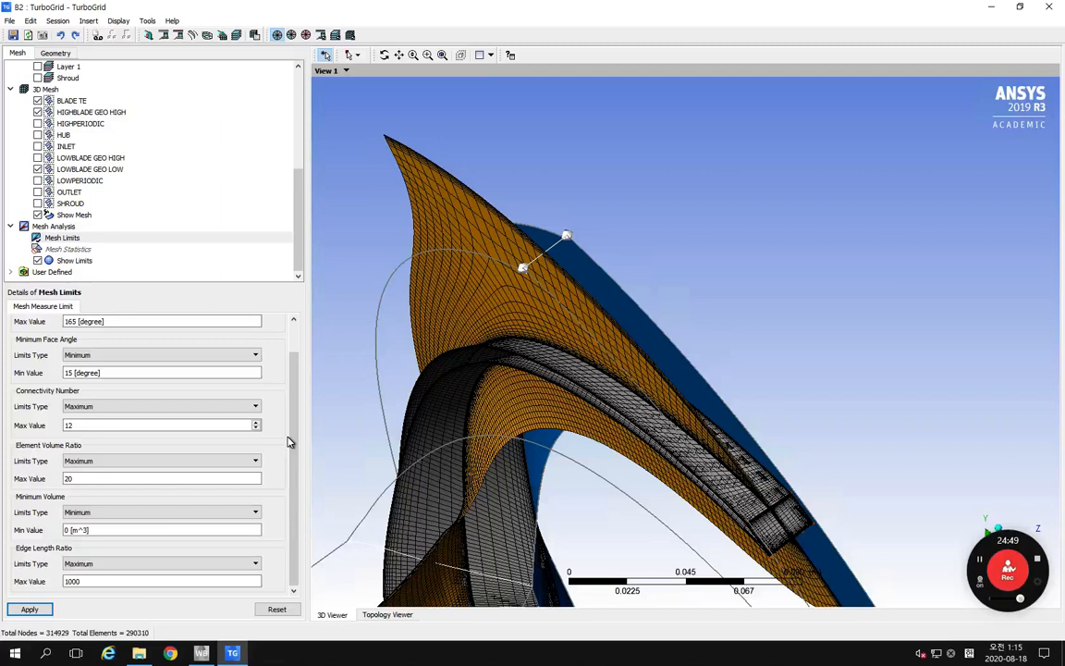
{"action": "left_click", "coordinate": [30, 609]}
Step: Set the K value of the Show Mesh turbo surface to 17
{"action": "scroll", "coordinate": [542, 414], "scroll_direction": "up", "scroll_amount": 5}
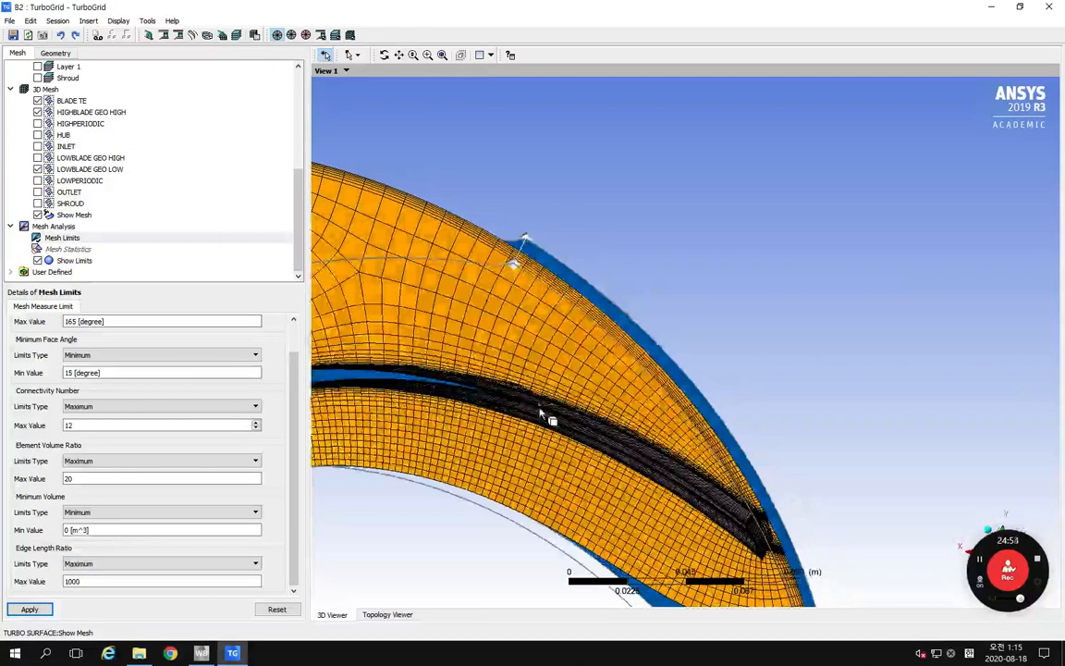
{"action": "scroll", "coordinate": [542, 413], "scroll_direction": "down", "scroll_amount": 5}
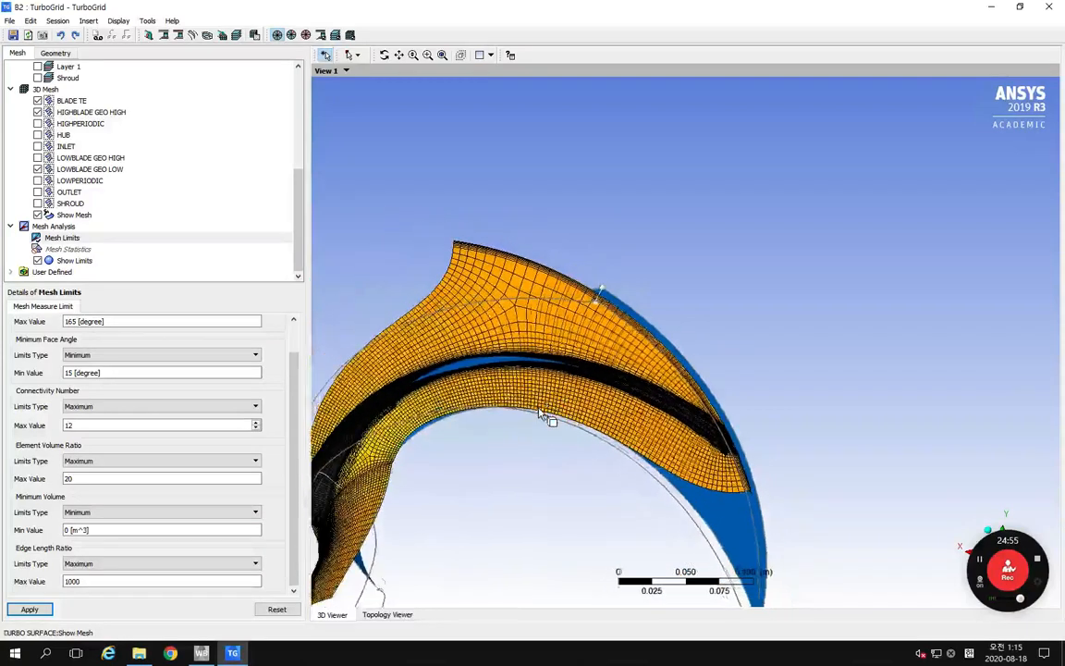
{"action": "scroll", "coordinate": [542, 413], "scroll_direction": "down", "scroll_amount": 3}
{"action": "middle_click_drag", "start_coordinate": [542, 416], "coordinate": [585, 392]}
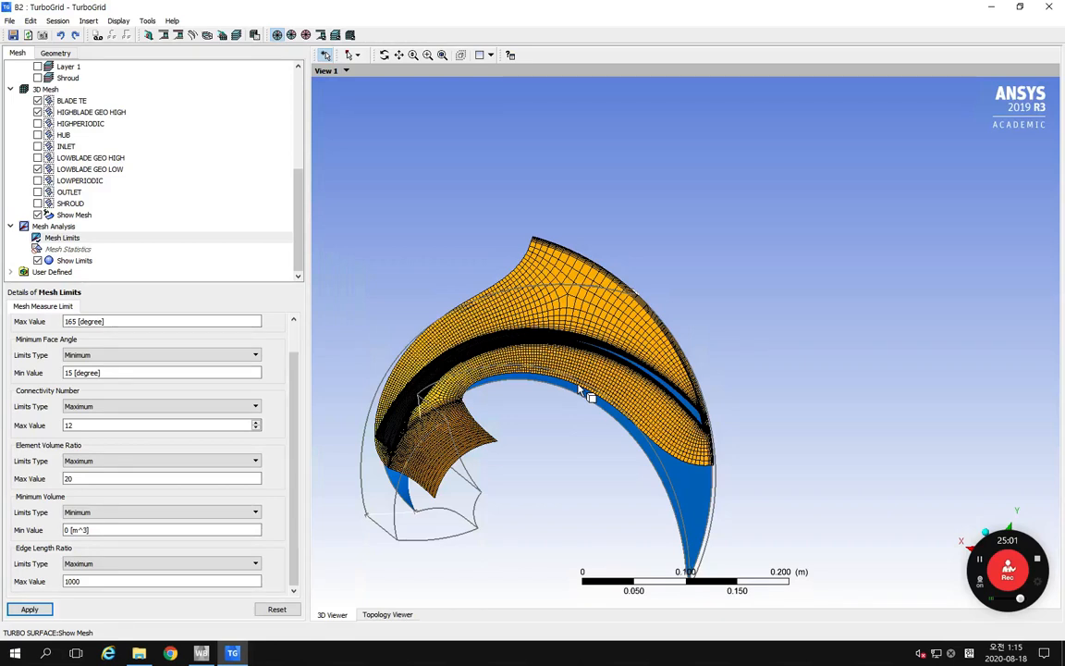
{"action": "left_click", "coordinate": [75, 215]}
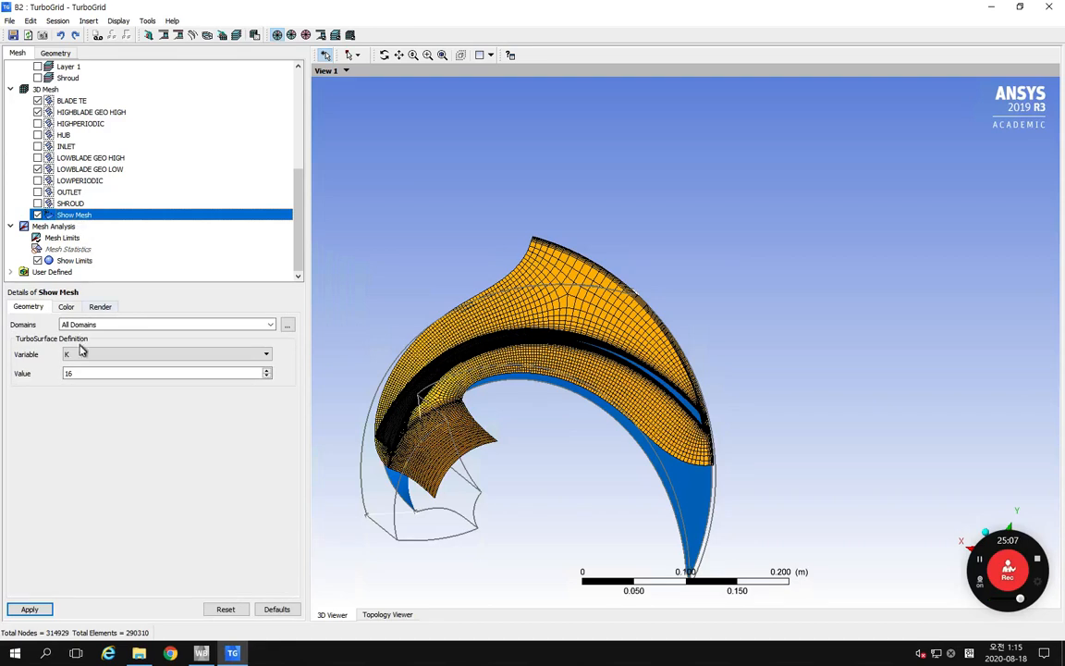
{"action": "left_click", "coordinate": [81, 372]}
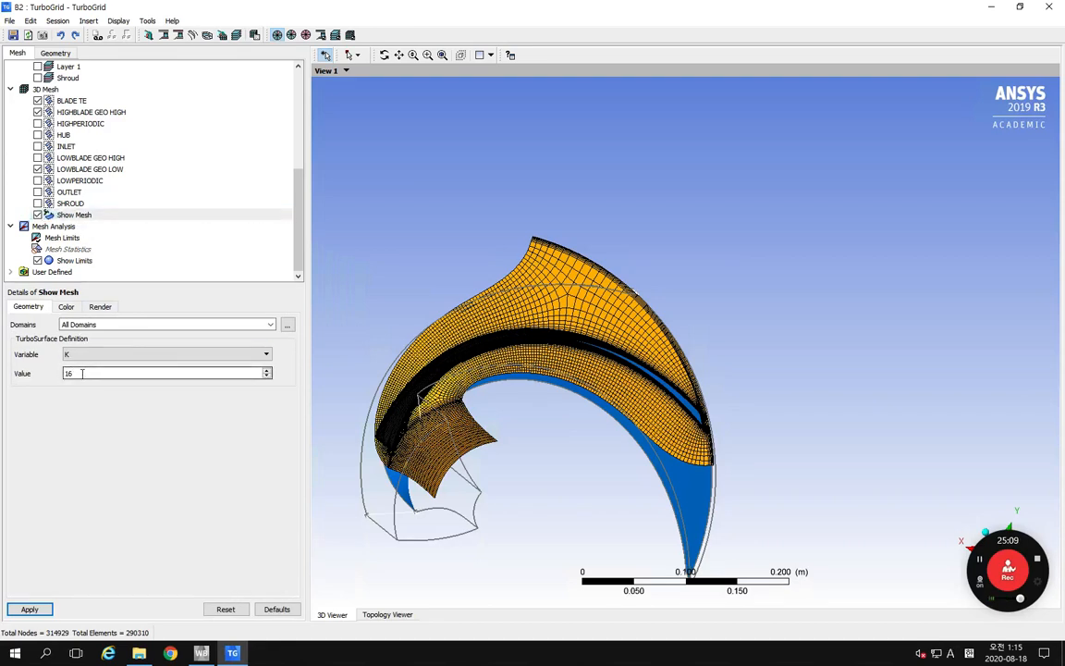
{"action": "left_click_drag", "start_coordinate": [81, 372], "coordinate": [2, 383]}
{"action": "type", "text": "17"}
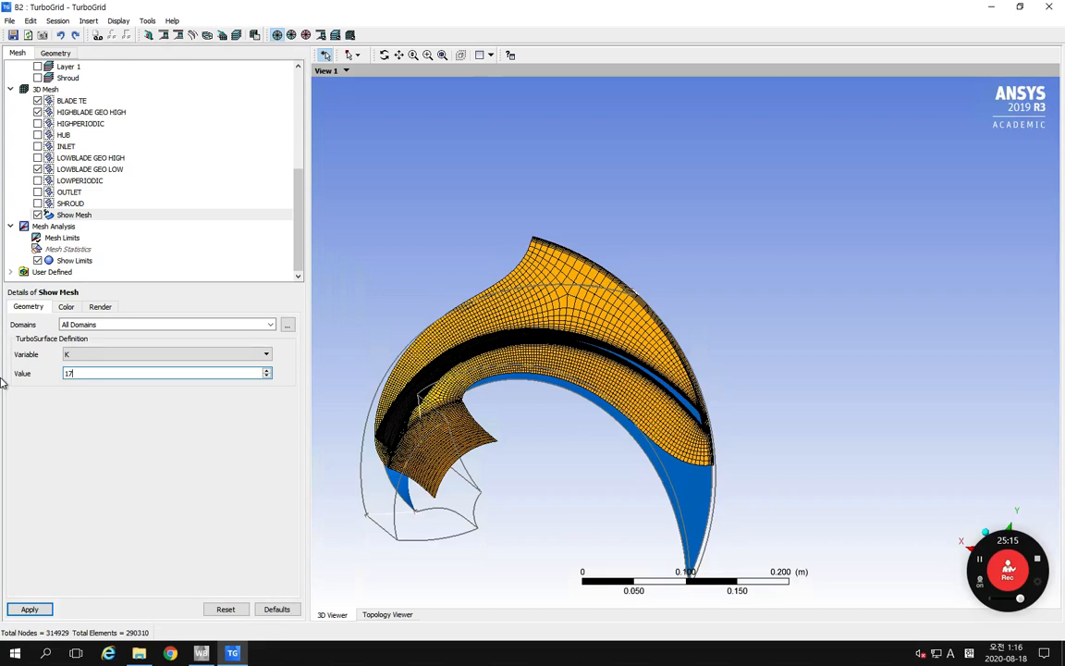
Step: Color the Show Mesh surface by the variable Minimum Face Angle with a Local range, apply it, and inspect the contours
{"action": "left_click", "coordinate": [66, 306]}
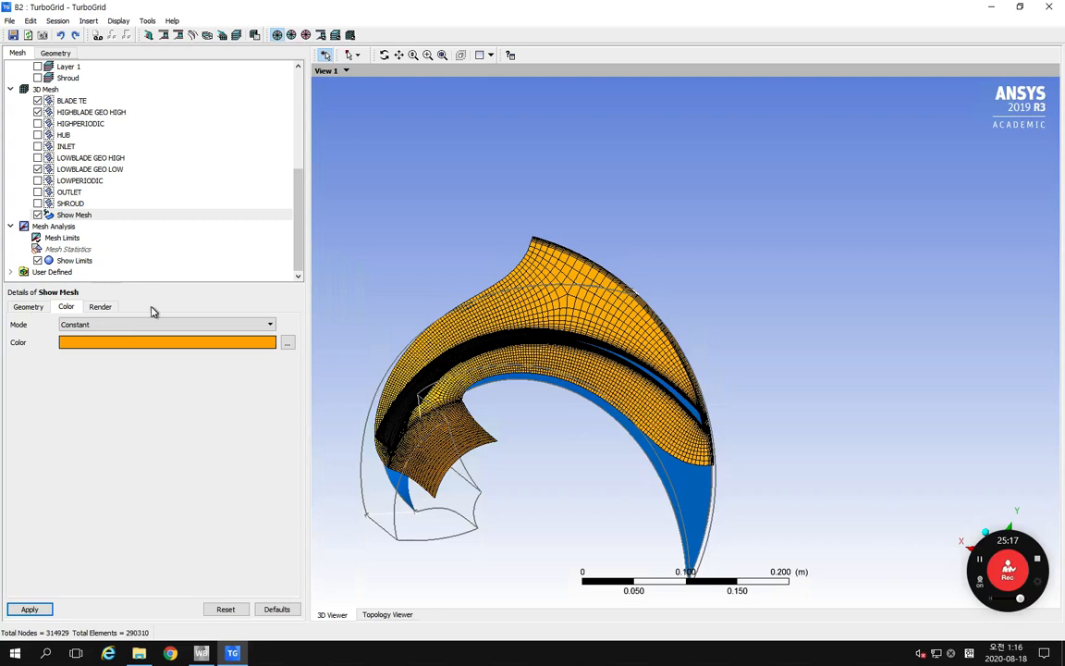
{"action": "left_click", "coordinate": [89, 325]}
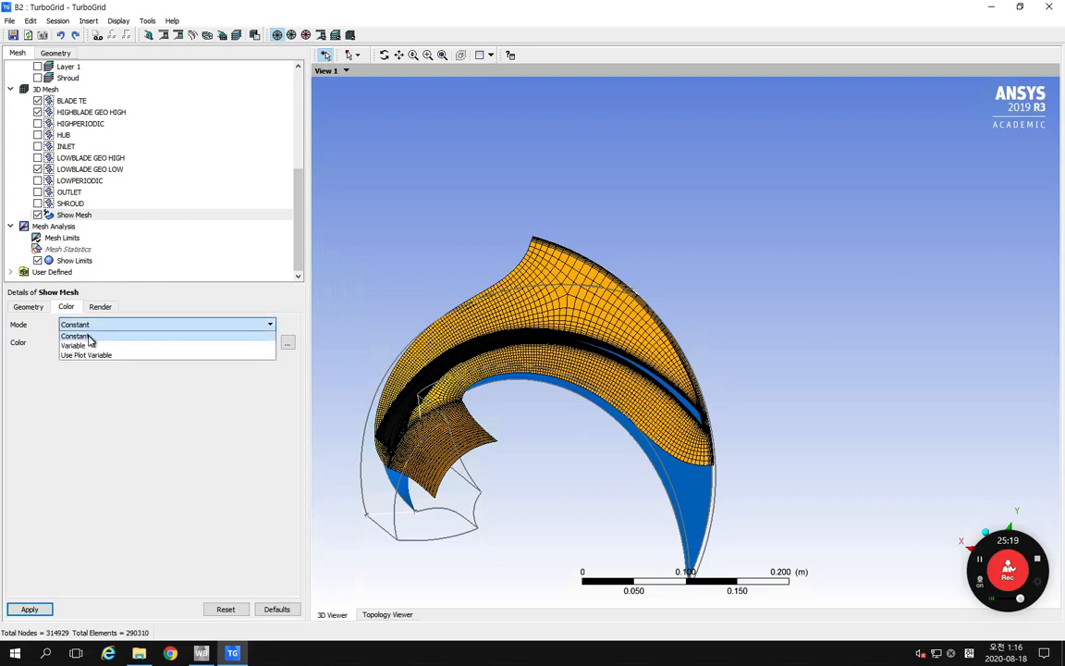
{"action": "left_click", "coordinate": [111, 347]}
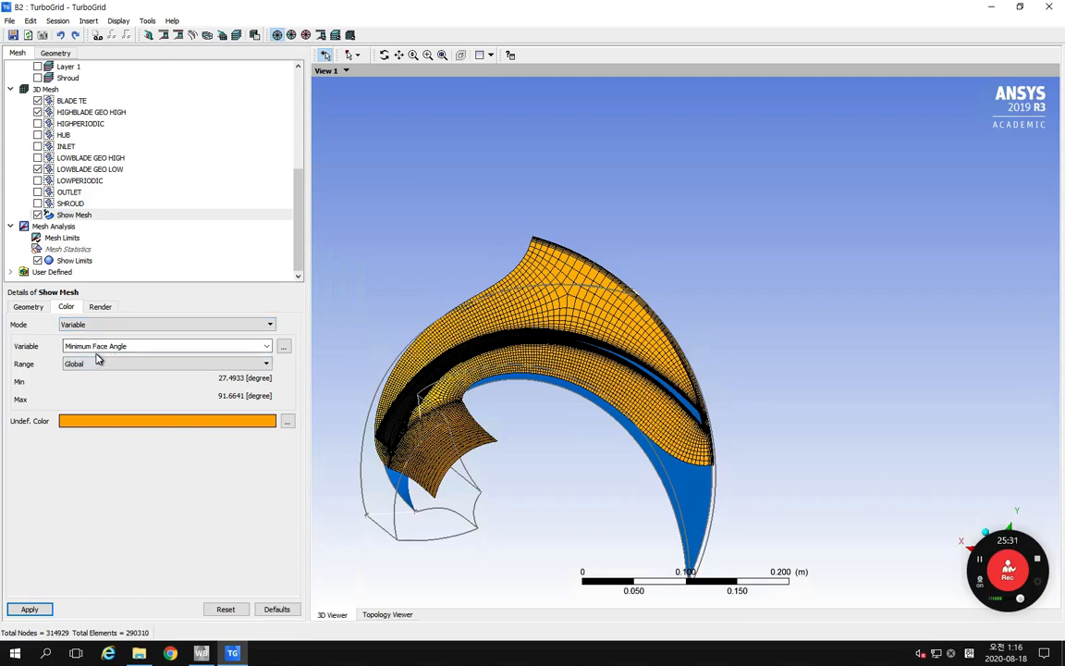
{"action": "left_click", "coordinate": [99, 365]}
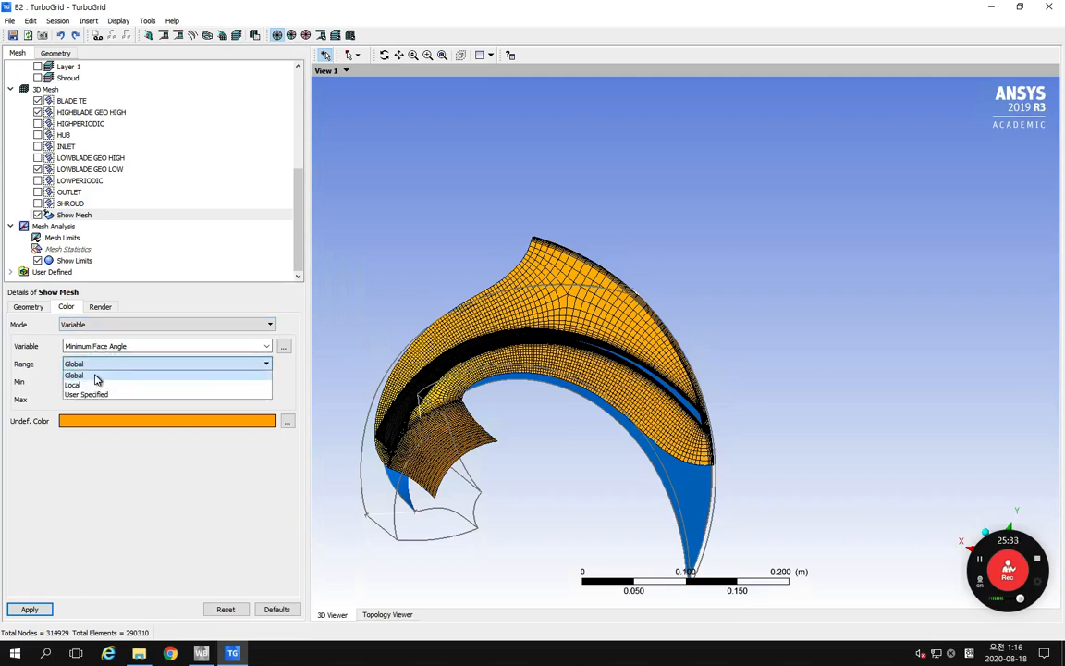
{"action": "left_click", "coordinate": [99, 384]}
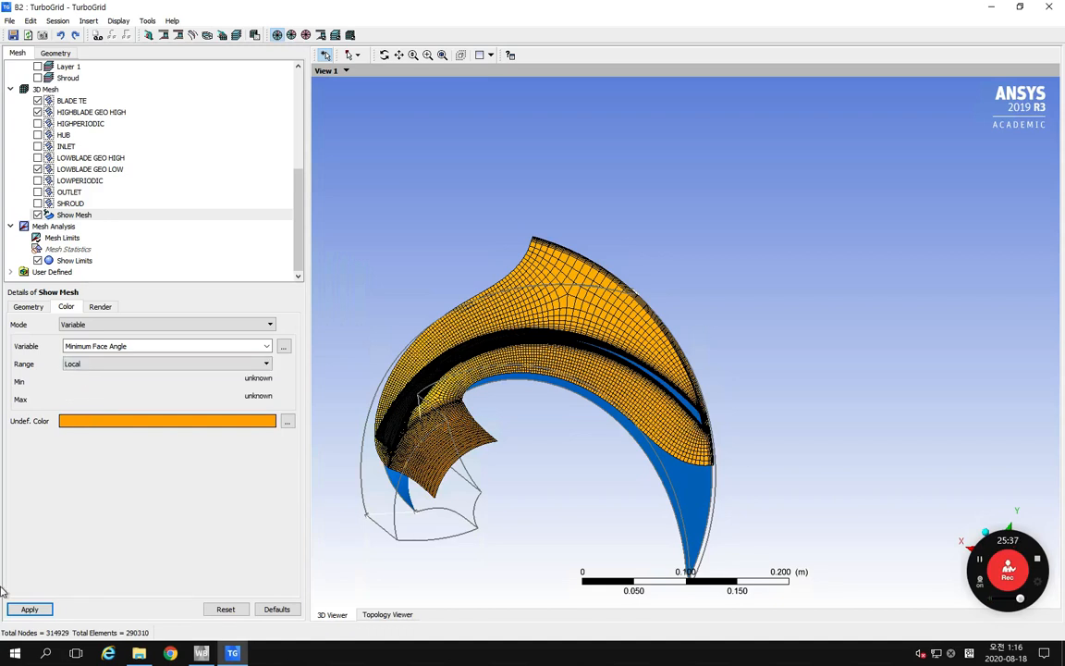
{"action": "left_click", "coordinate": [29, 609]}
{"action": "middle_click_drag", "start_coordinate": [507, 416], "coordinate": [623, 328]}
{"action": "scroll", "coordinate": [501, 394], "scroll_direction": "up", "scroll_amount": 4}
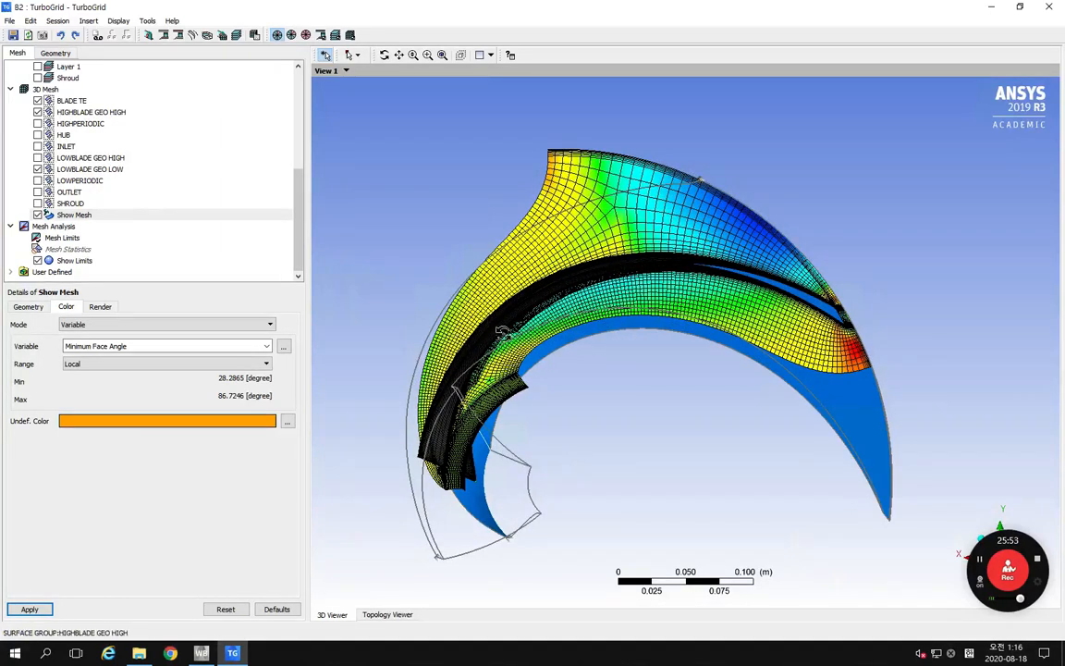
{"action": "mouse_move", "coordinate": [485, 349]}
{"action": "middle_mouse_down"}
{"action": "mouse_move", "coordinate": [530, 379]}
{"action": "mouse_move", "coordinate": [482, 340]}
{"action": "mouse_move", "coordinate": [479, 352]}
{"action": "middle_mouse_up"}
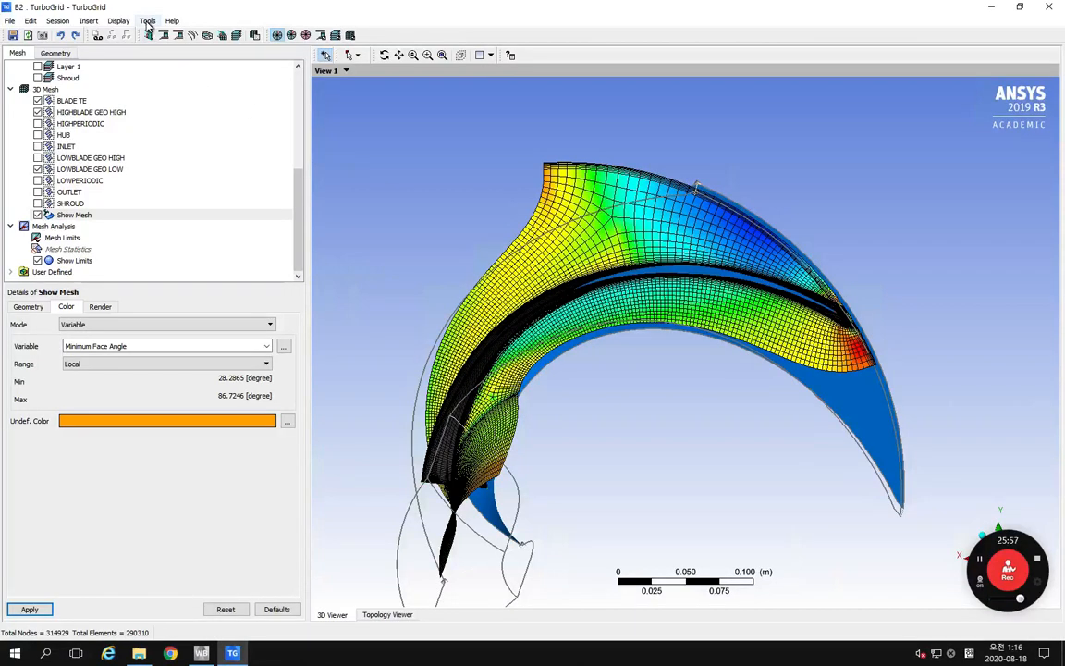
Step: Insert a user-defined legend and set its plot to TURBO SURFACE:Show Mesh
{"action": "left_click", "coordinate": [87, 20]}
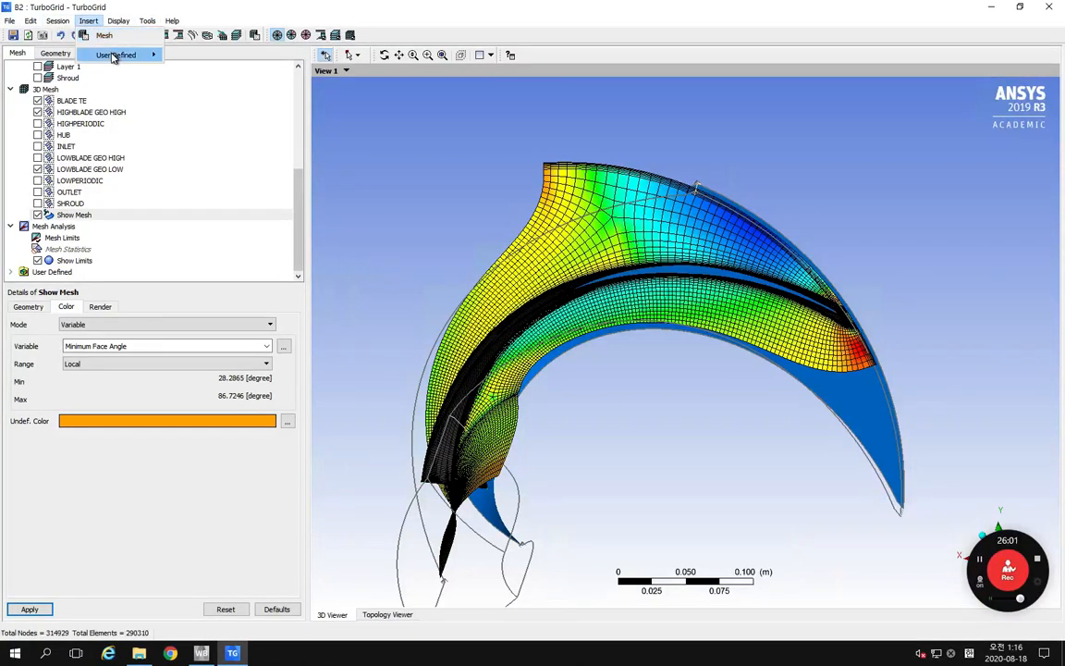
{"action": "mouse_move", "coordinate": [107, 55]}
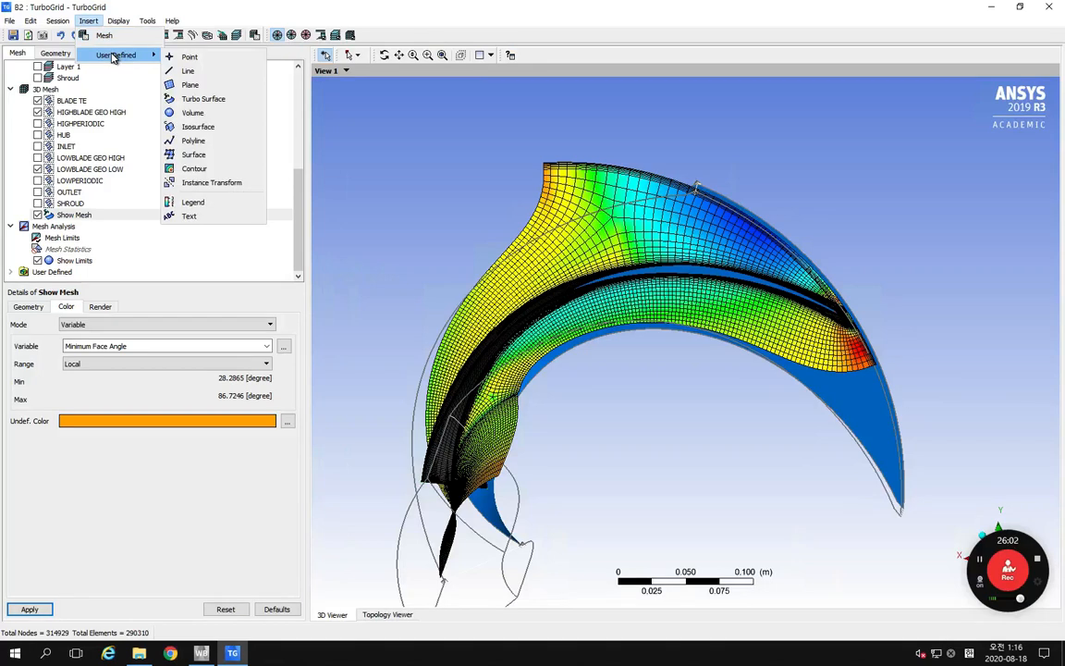
{"action": "left_click", "coordinate": [193, 201]}
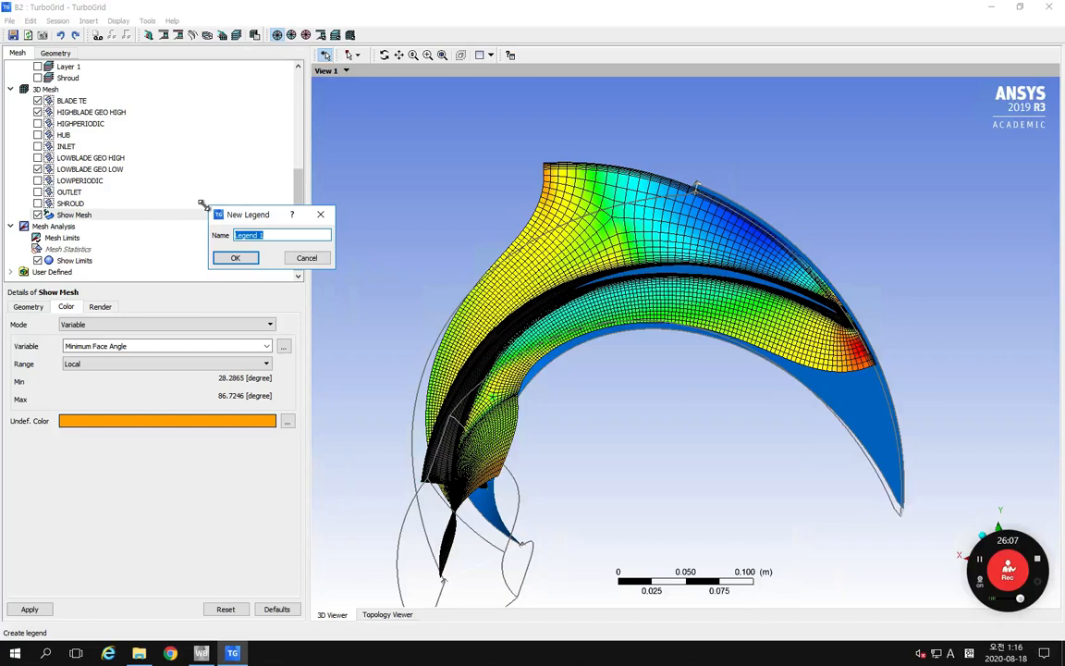
{"action": "left_click", "coordinate": [236, 258]}
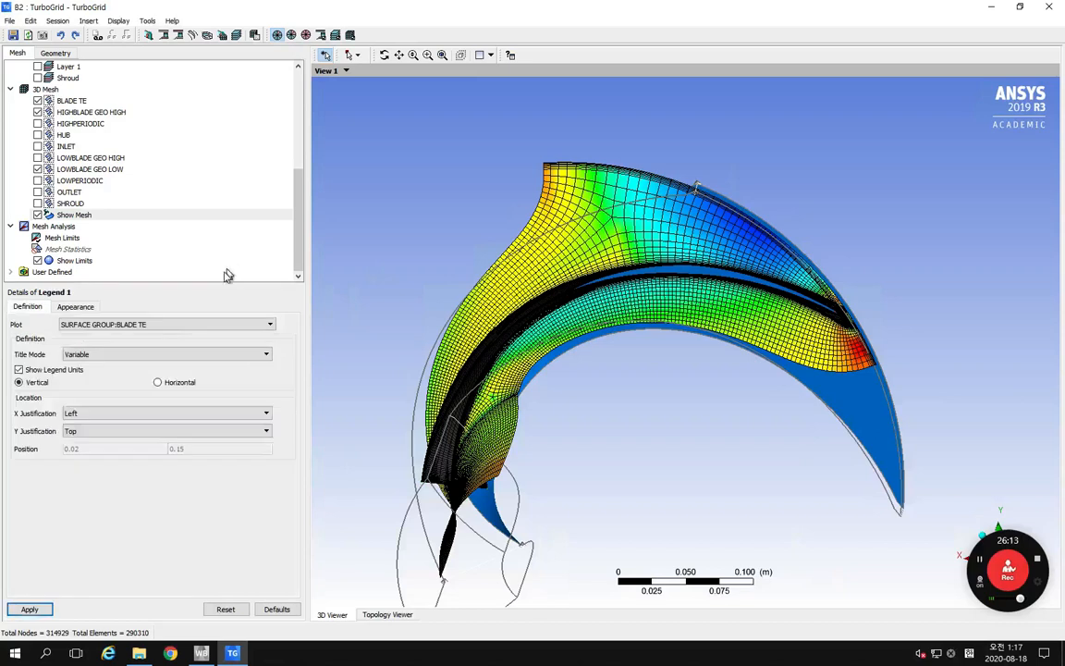
{"action": "left_click", "coordinate": [162, 328]}
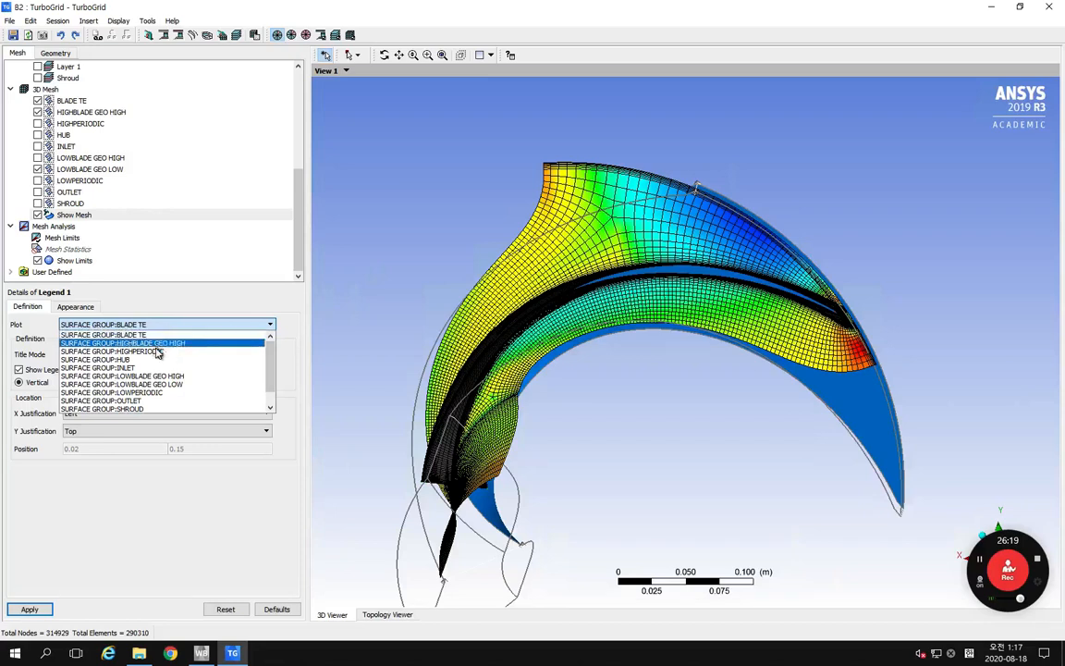
{"action": "scroll", "coordinate": [160, 351], "scroll_direction": "down", "scroll_amount": 1}
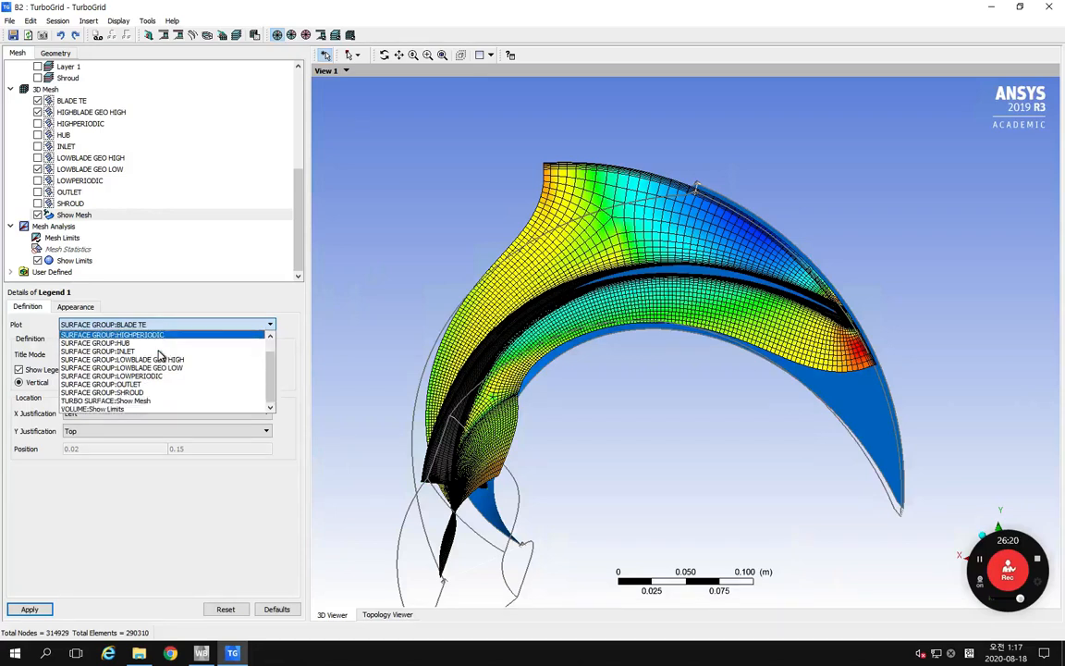
{"action": "left_click", "coordinate": [147, 400]}
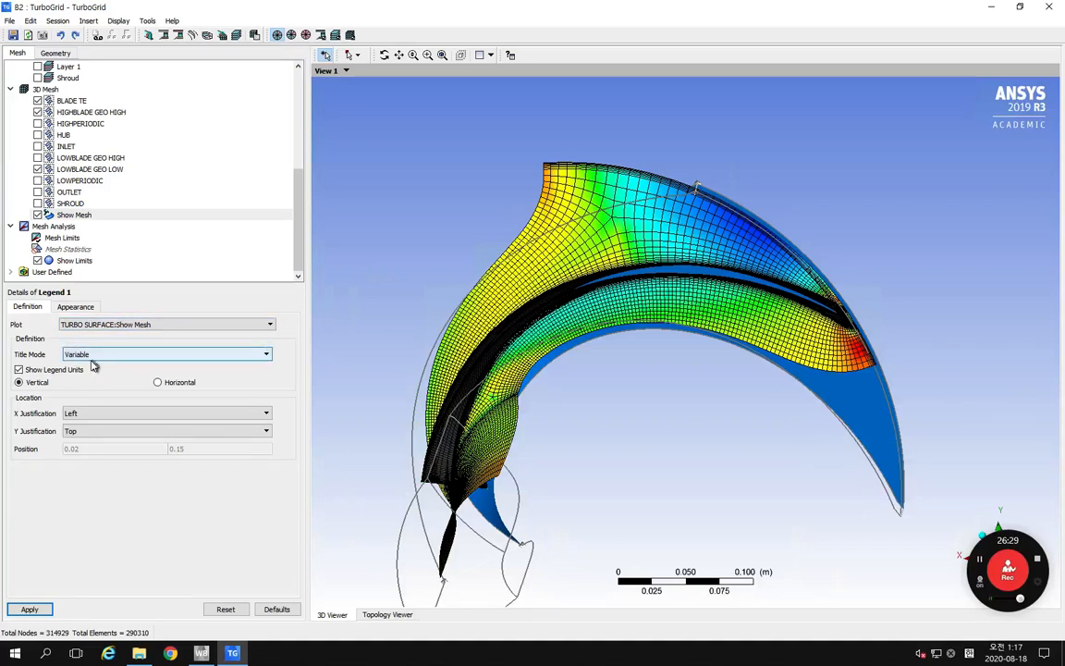
Step: Set the legend's precision to 2 and its value ticks to 11, and apply the legend
{"action": "left_click", "coordinate": [87, 311]}
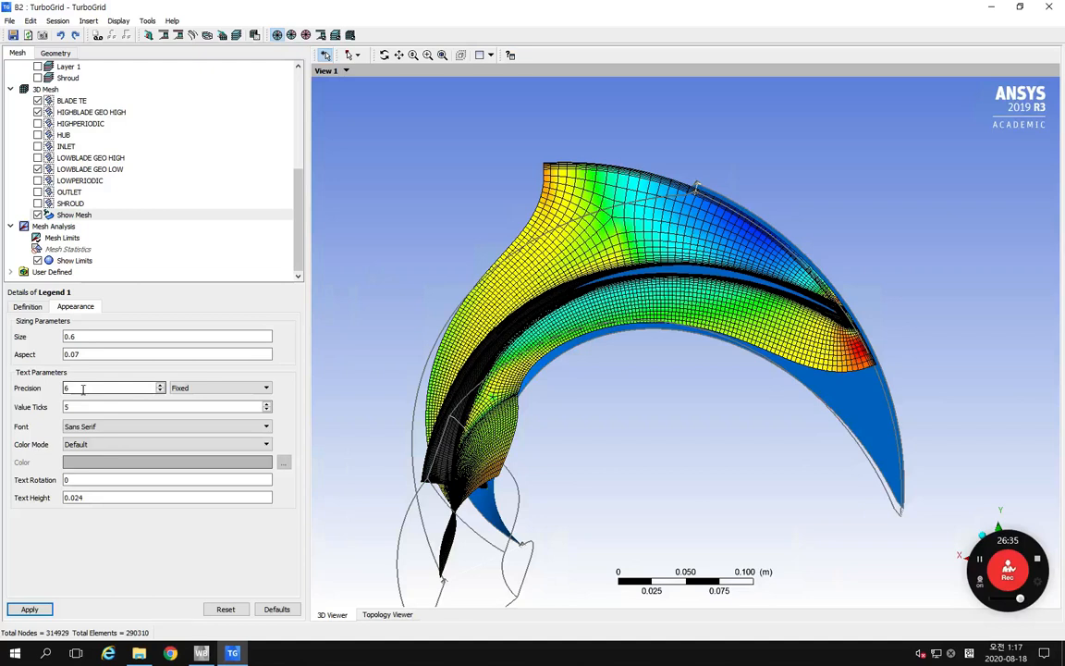
{"action": "left_click_drag", "start_coordinate": [83, 390], "coordinate": [53, 395]}
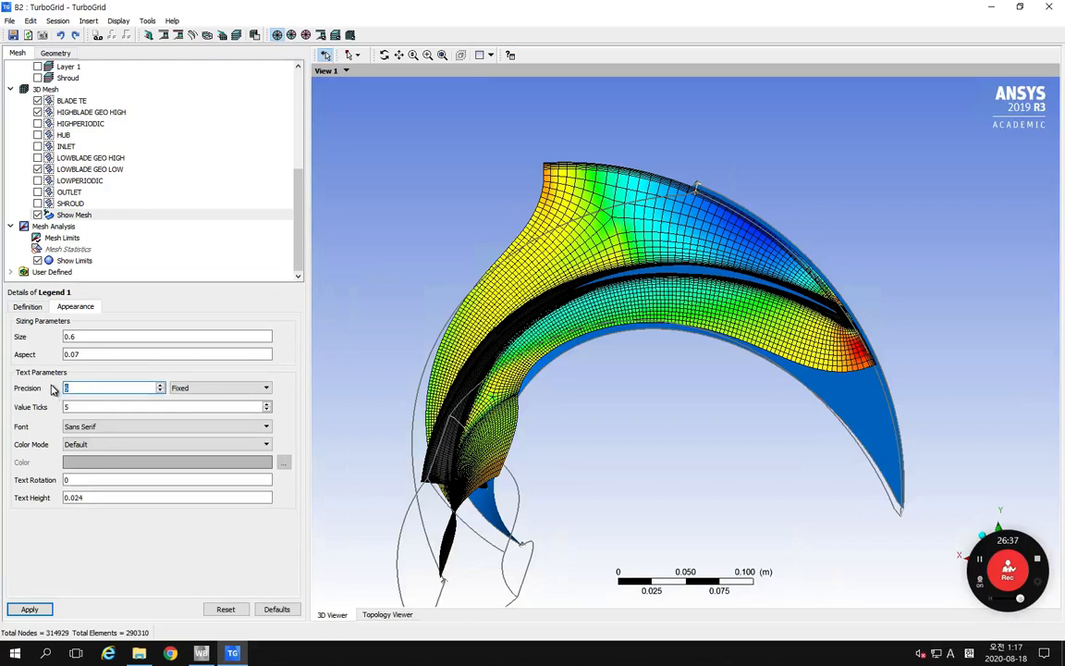
{"action": "type", "text": "2"}
{"action": "left_click_drag", "start_coordinate": [58, 408], "coordinate": [72, 407]}
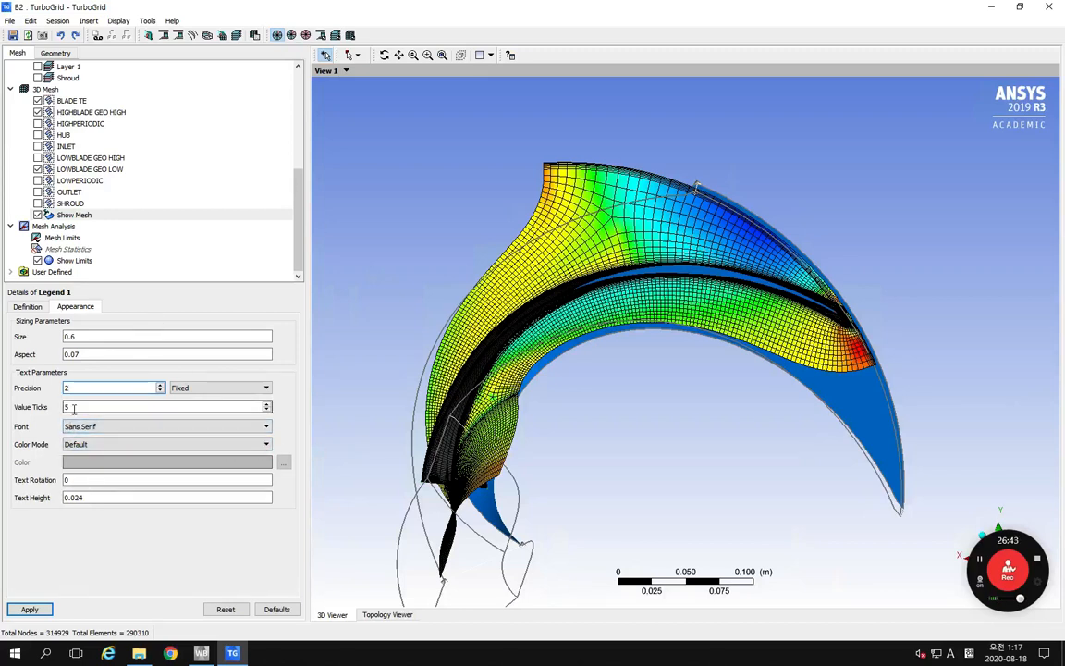
{"action": "type", "text": "11"}
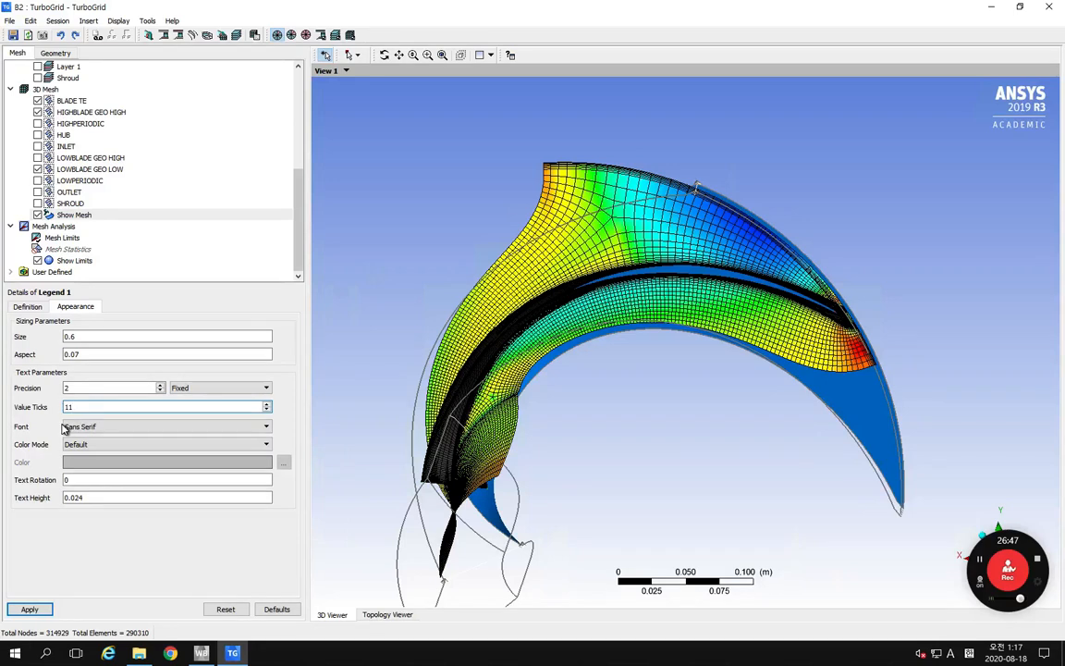
{"action": "left_click", "coordinate": [29, 609]}
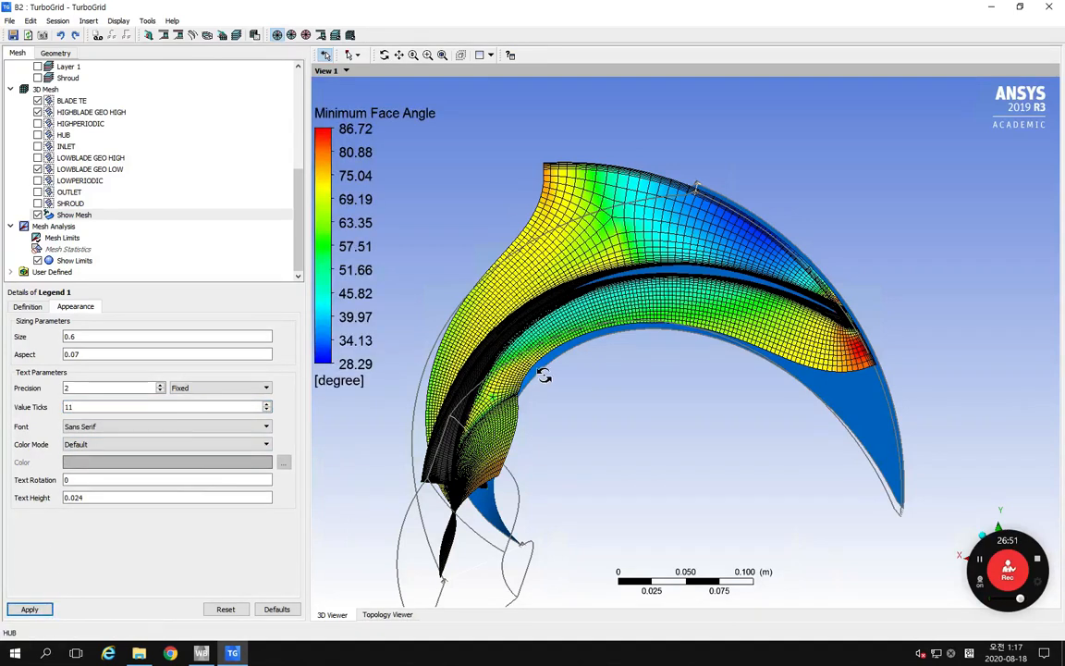
Step: Examine the Minimum Face Angle distribution on the Show Mesh surface, closely around the blade trailing edge
{"action": "middle_click_drag", "start_coordinate": [544, 437], "coordinate": [517, 356]}
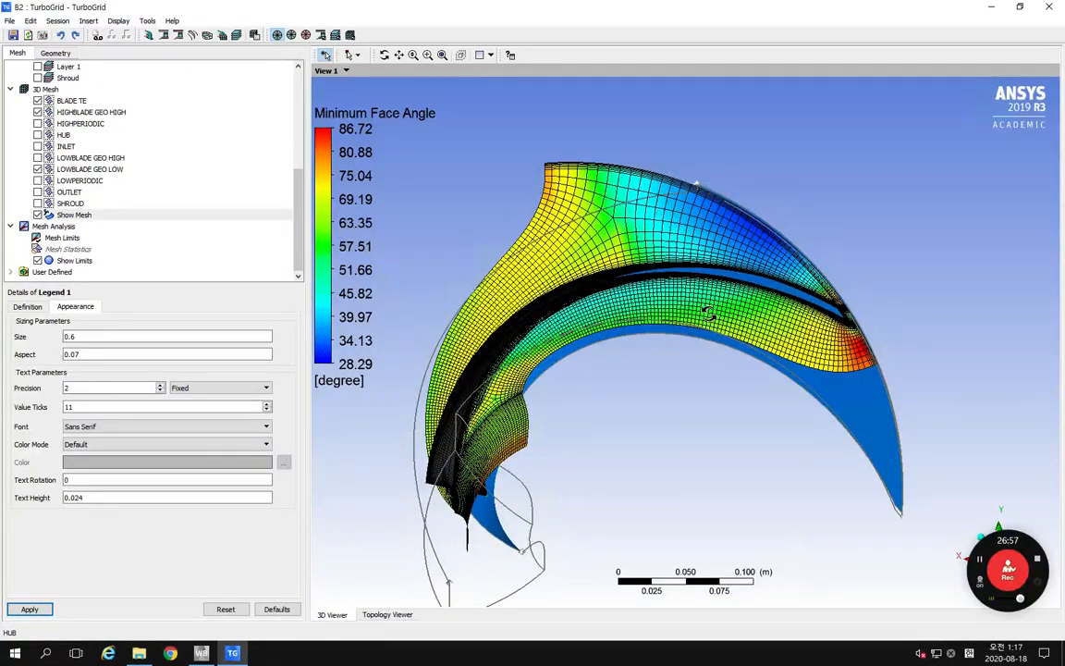
{"action": "middle_click_drag", "start_coordinate": [637, 282], "coordinate": [703, 340]}
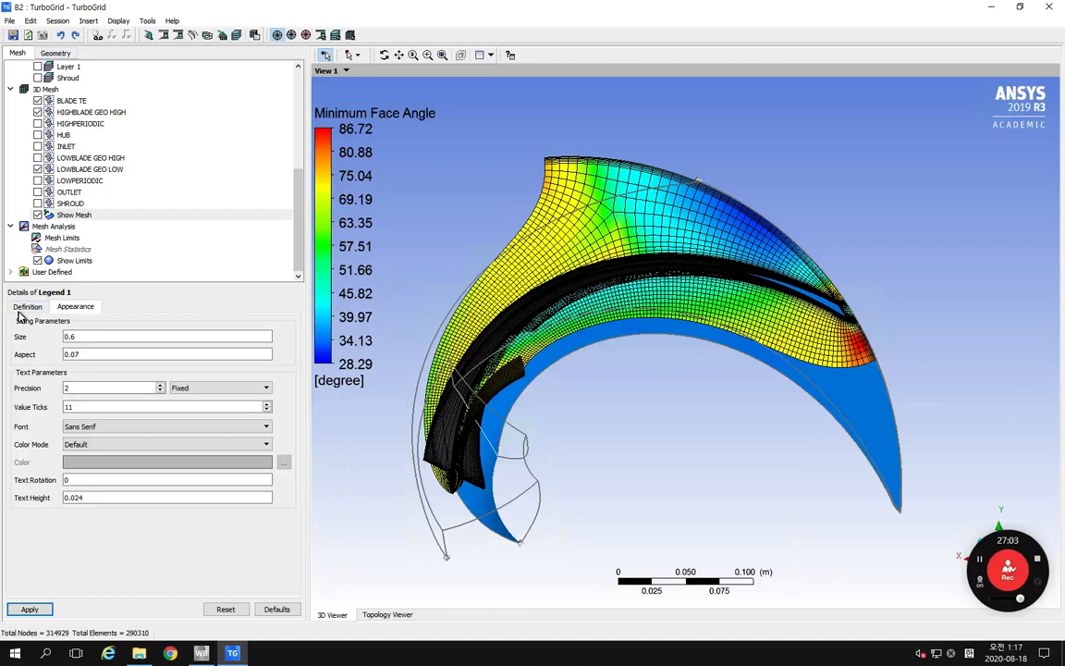
{"action": "left_click", "coordinate": [80, 215]}
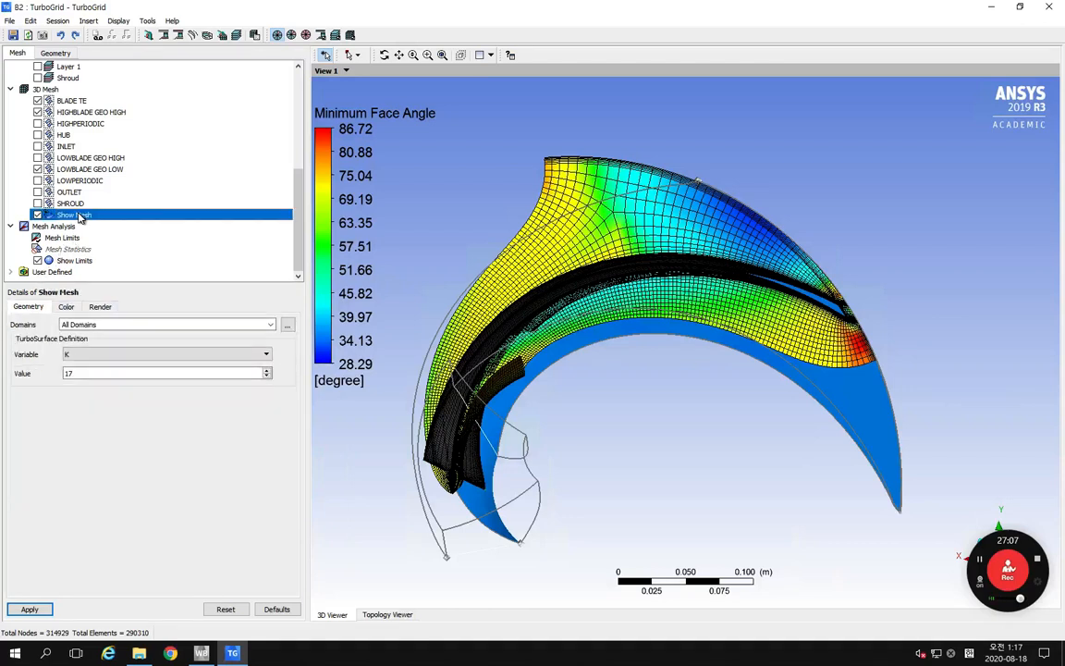
{"action": "middle_click_drag", "start_coordinate": [571, 294], "coordinate": [565, 264]}
{"action": "right_click_drag", "start_coordinate": [823, 276], "coordinate": [791, 320]}
{"action": "middle_click_drag", "start_coordinate": [660, 298], "coordinate": [661, 323]}
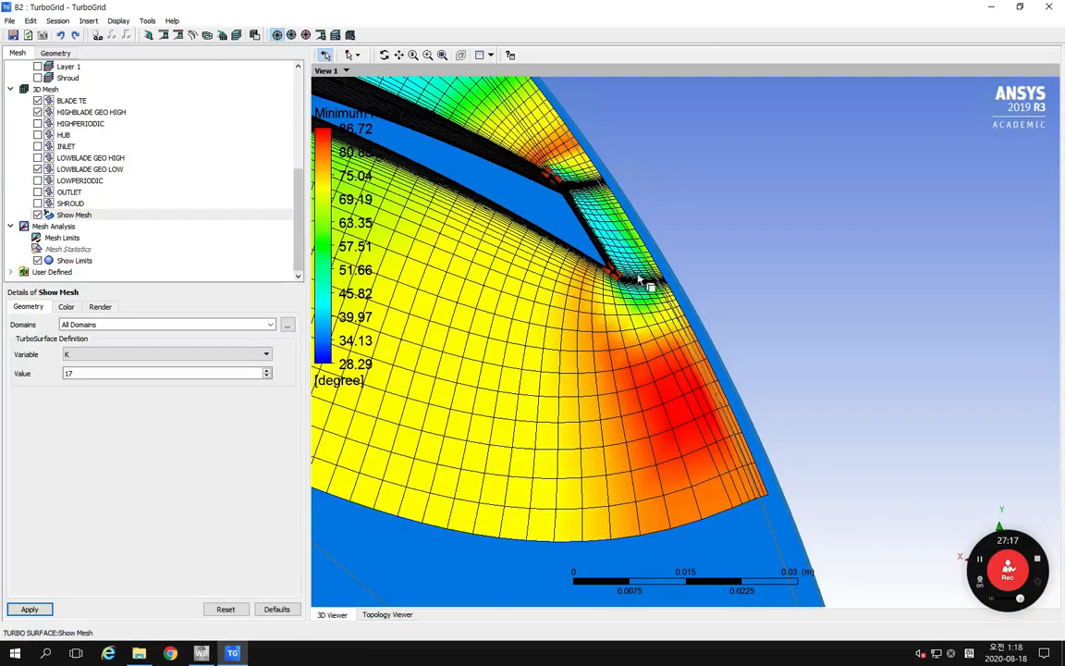
{"action": "mouse_move", "coordinate": [604, 274]}
{"action": "middle_mouse_down"}
{"action": "mouse_move", "coordinate": [614, 289]}
{"action": "mouse_move", "coordinate": [606, 271]}
{"action": "middle_mouse_up"}
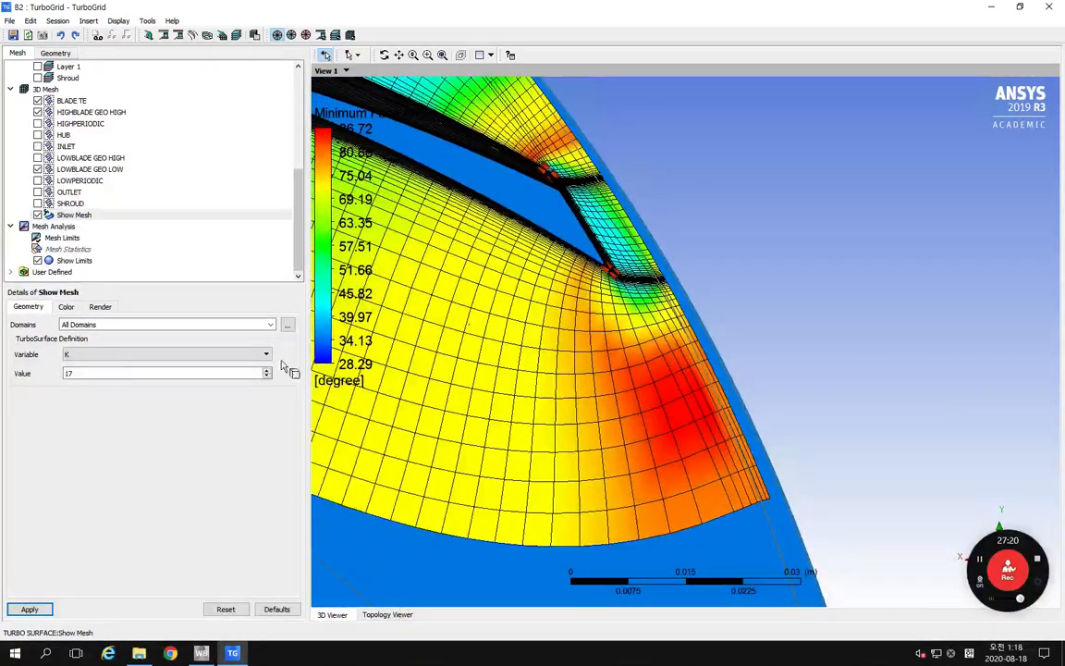
Step: Turn off Draw Lines in the render settings of the Show Mesh surface and apply the change
{"action": "left_click", "coordinate": [72, 215]}
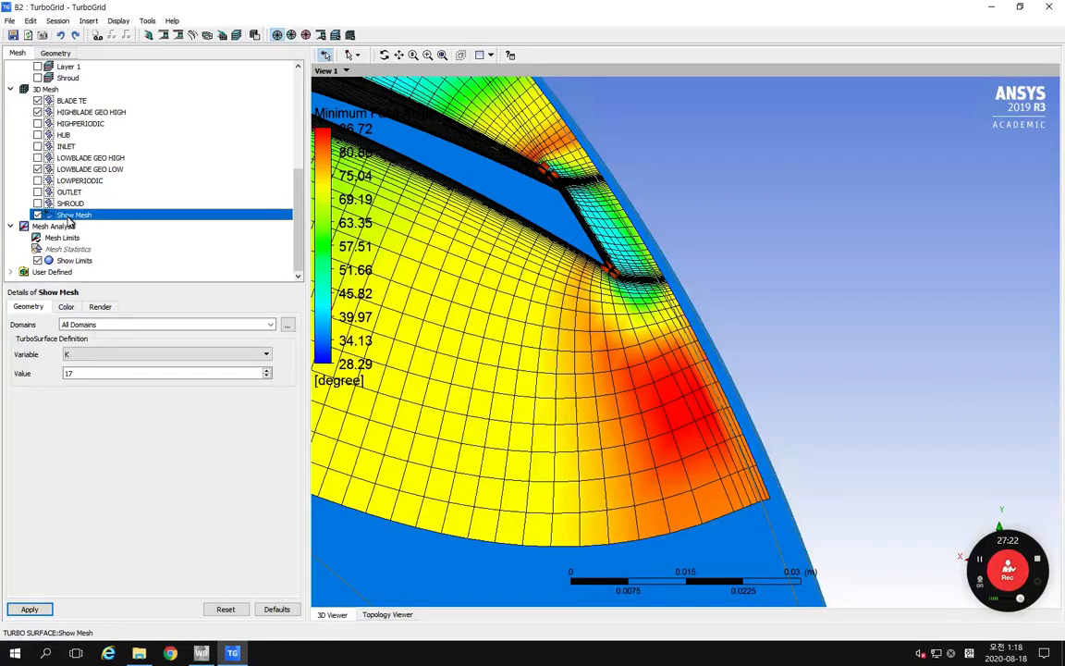
{"action": "left_click", "coordinate": [66, 308]}
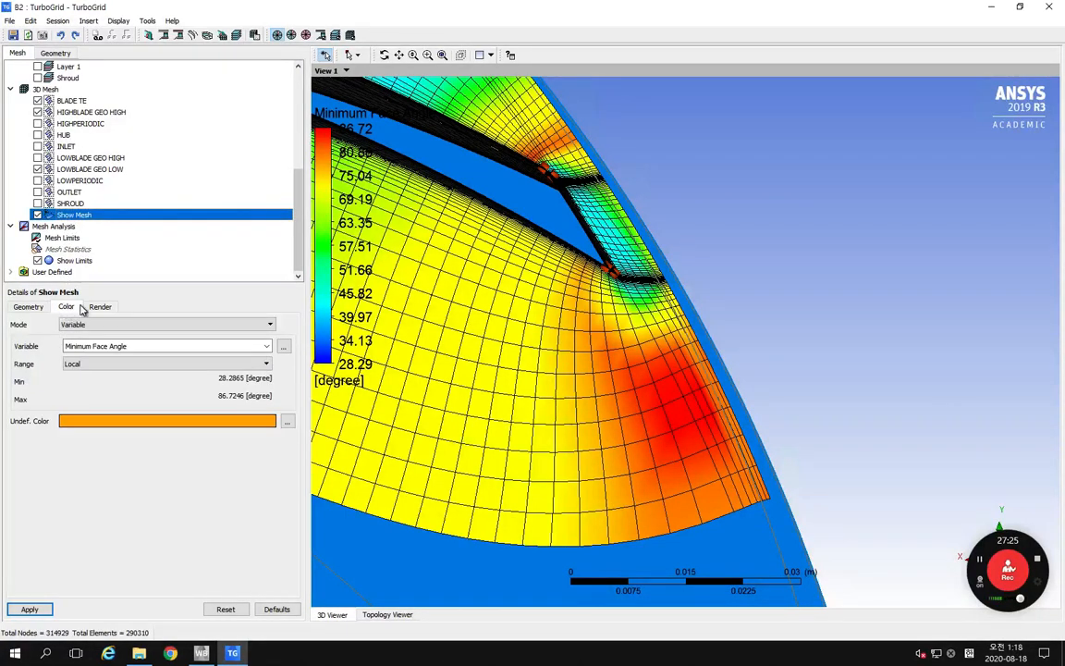
{"action": "left_click", "coordinate": [99, 309]}
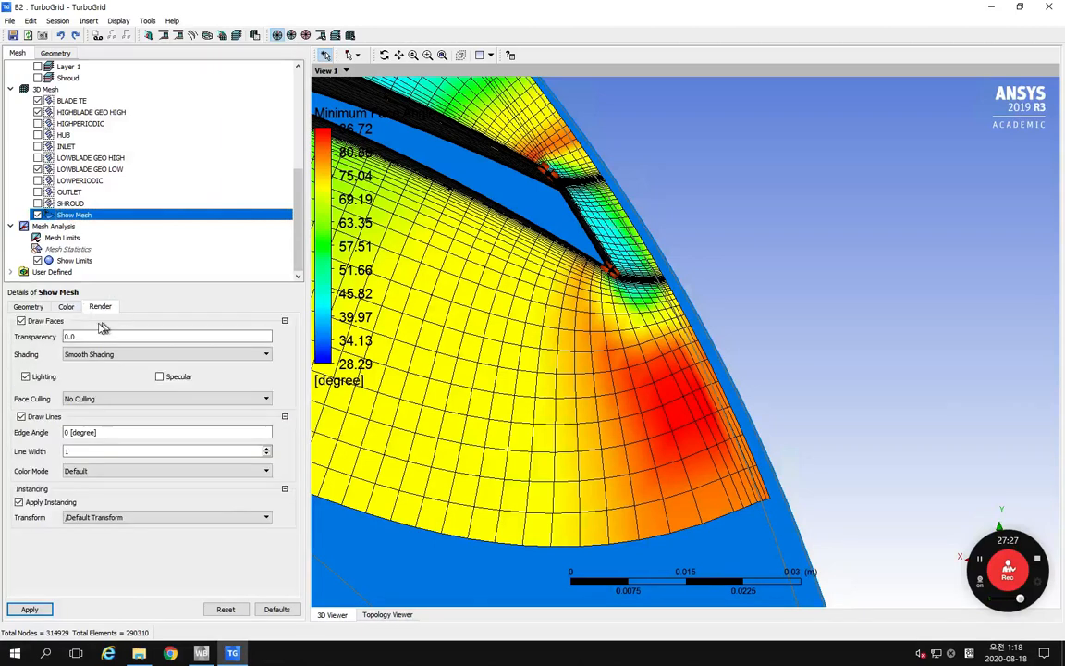
{"action": "left_click", "coordinate": [22, 417]}
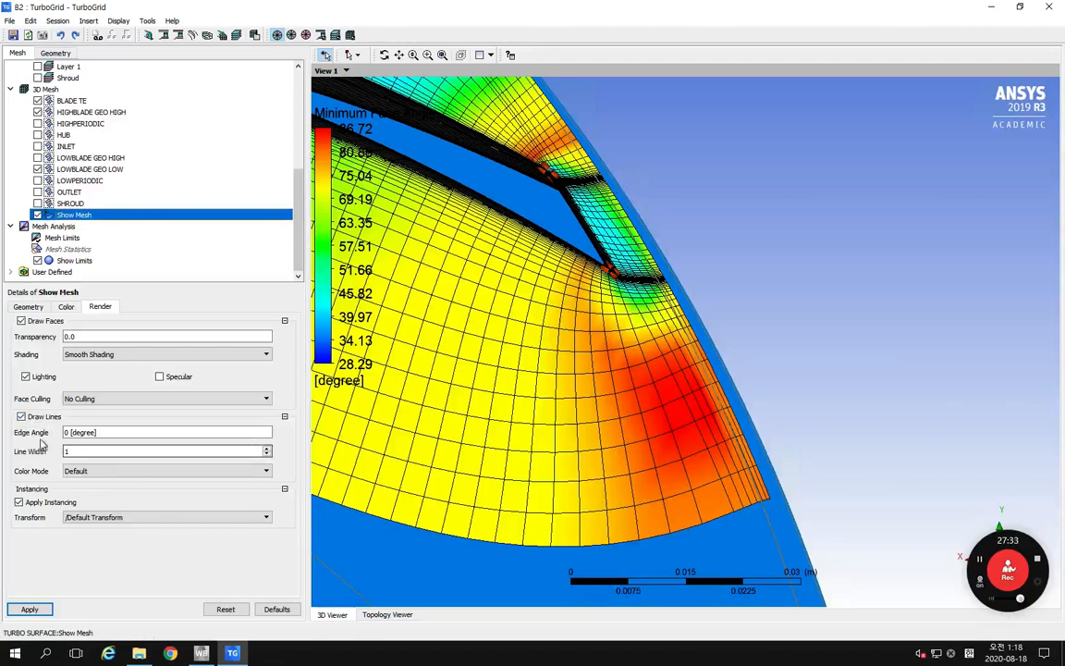
{"action": "left_click", "coordinate": [21, 417]}
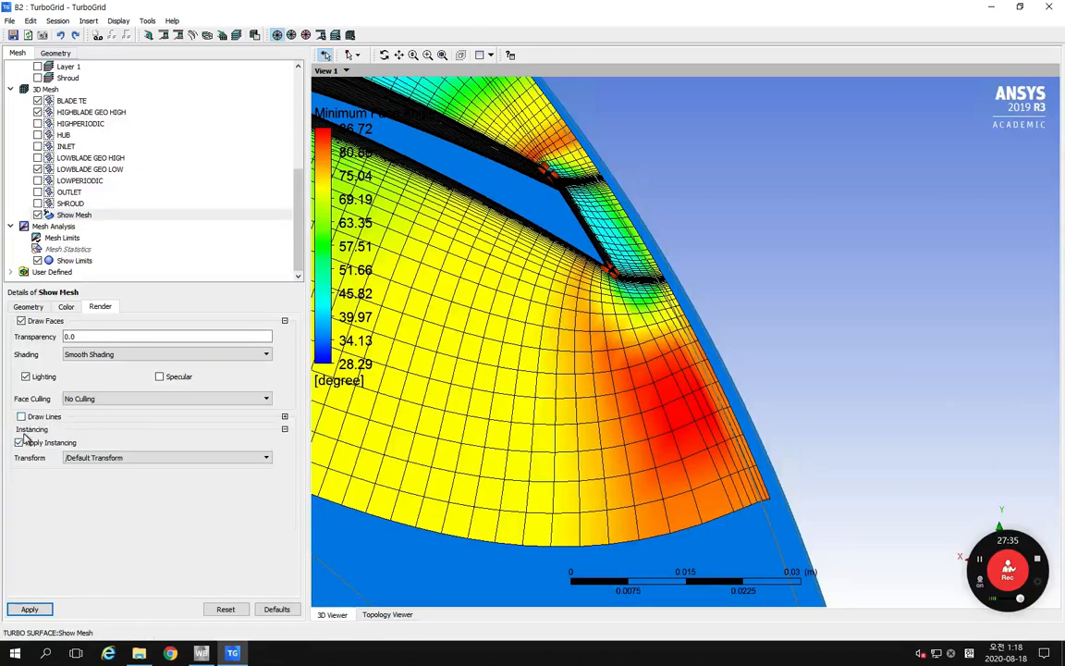
{"action": "left_click", "coordinate": [50, 609]}
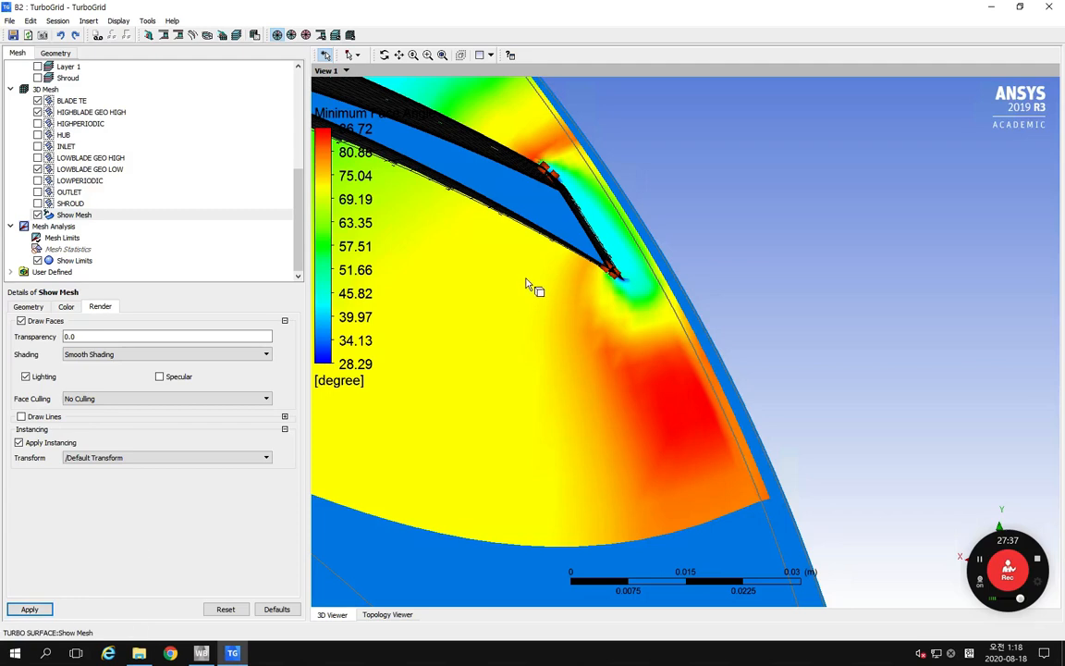
Step: Examine the Minimum Face Angle contours without mesh lines closely around both corners of the blade trailing edge
{"action": "middle_click_drag", "start_coordinate": [554, 236], "coordinate": [564, 265]}
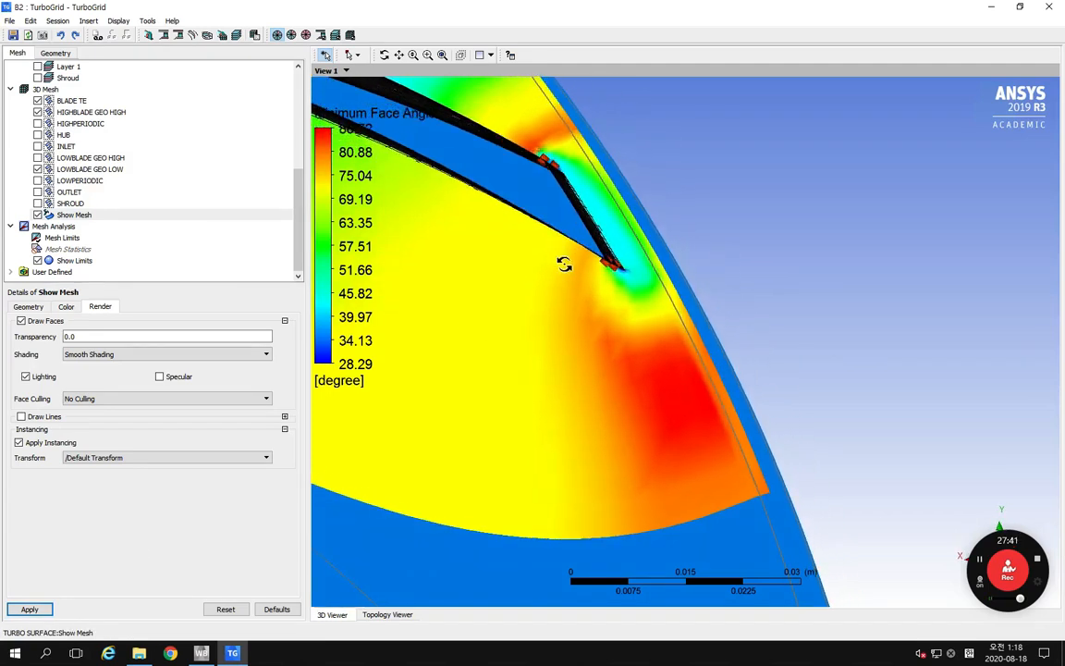
{"action": "right_click_drag", "start_coordinate": [588, 236], "coordinate": [673, 310]}
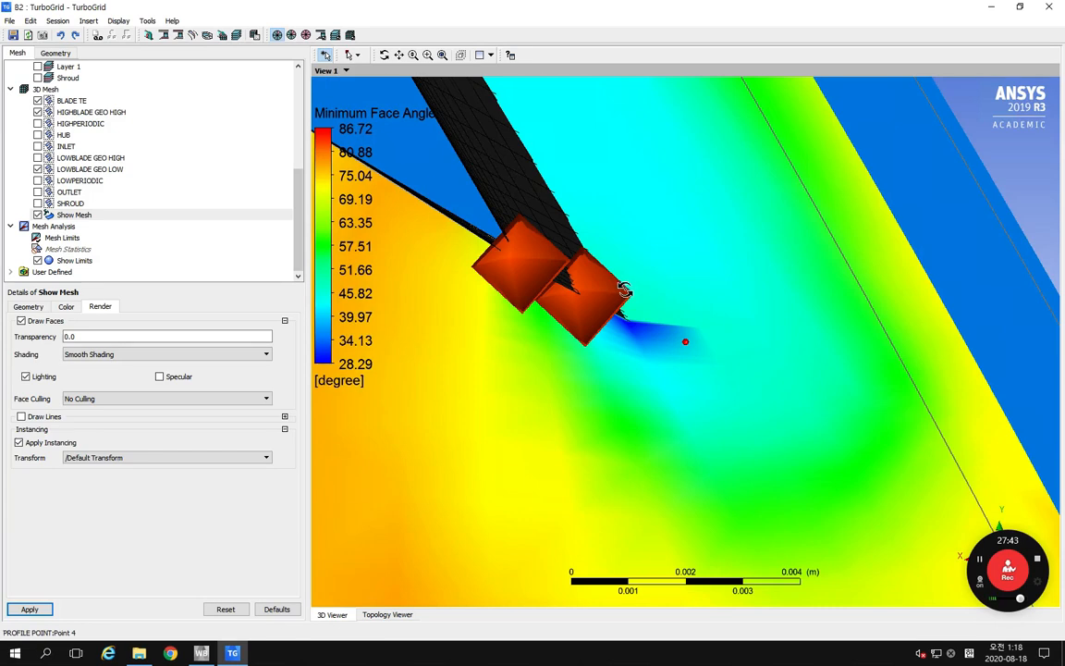
{"action": "middle_click_drag", "start_coordinate": [625, 289], "coordinate": [638, 304]}
{"action": "scroll", "coordinate": [644, 345], "scroll_direction": "down", "scroll_amount": 4}
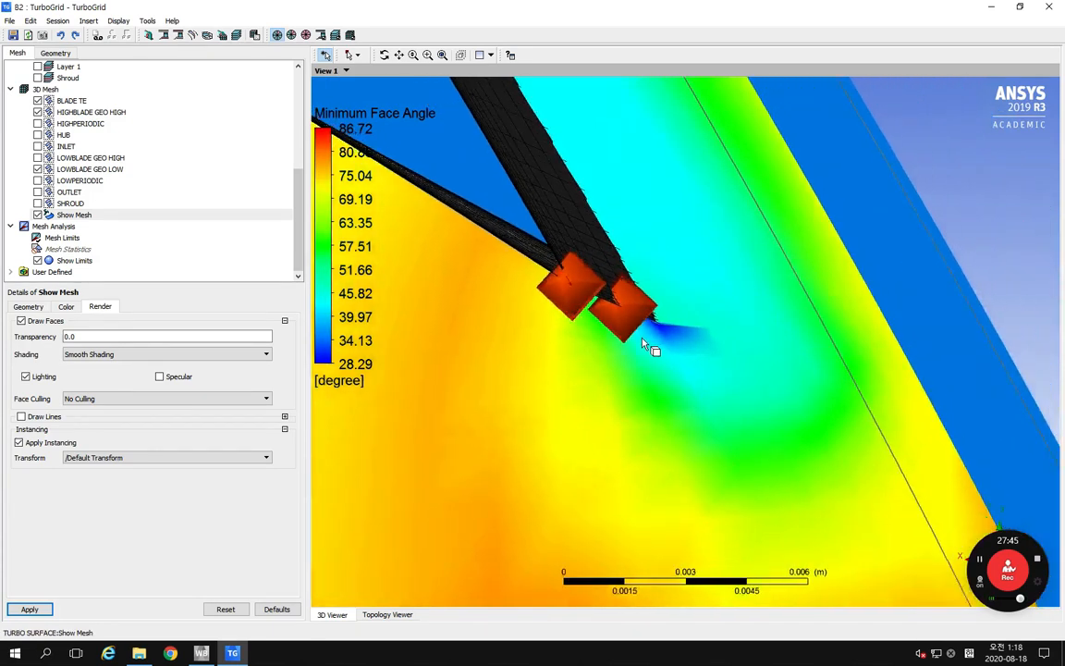
{"action": "scroll", "coordinate": [644, 345], "scroll_direction": "down", "scroll_amount": 5}
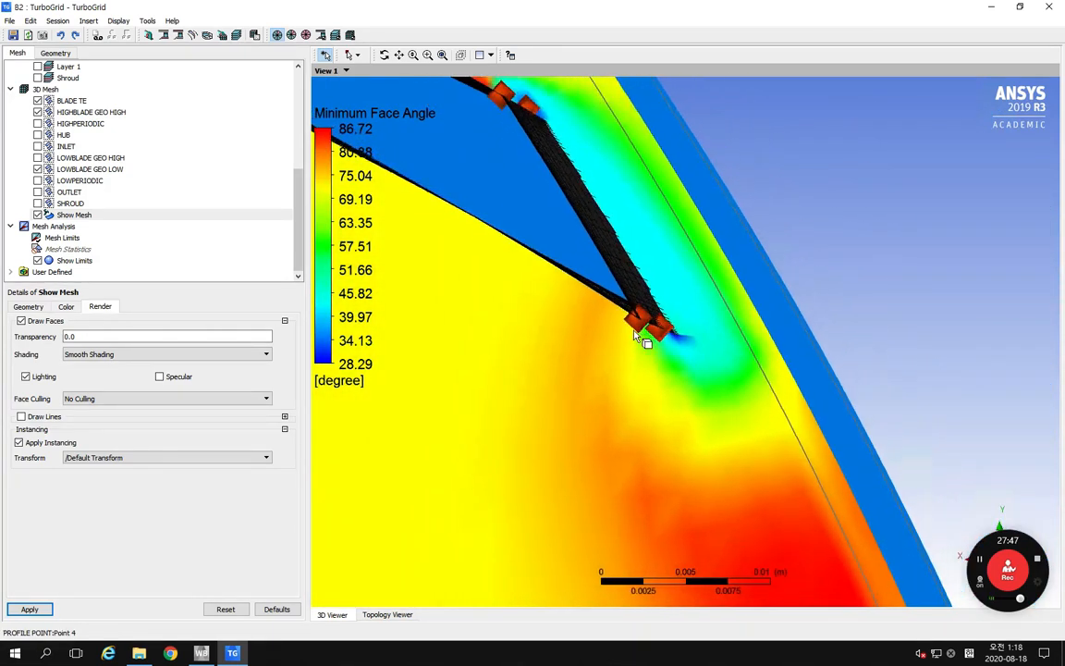
{"action": "scroll", "coordinate": [638, 337], "scroll_direction": "down", "scroll_amount": 2}
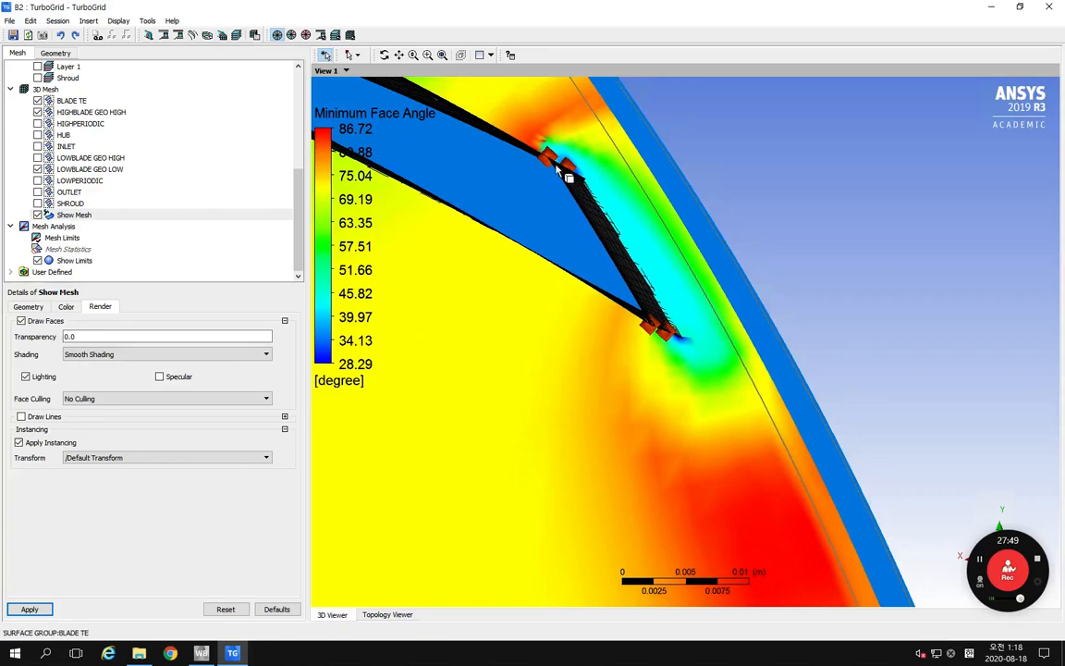
{"action": "right_click_drag", "start_coordinate": [541, 147], "coordinate": [604, 210]}
{"action": "scroll", "coordinate": [623, 296], "scroll_direction": "down", "scroll_amount": 4}
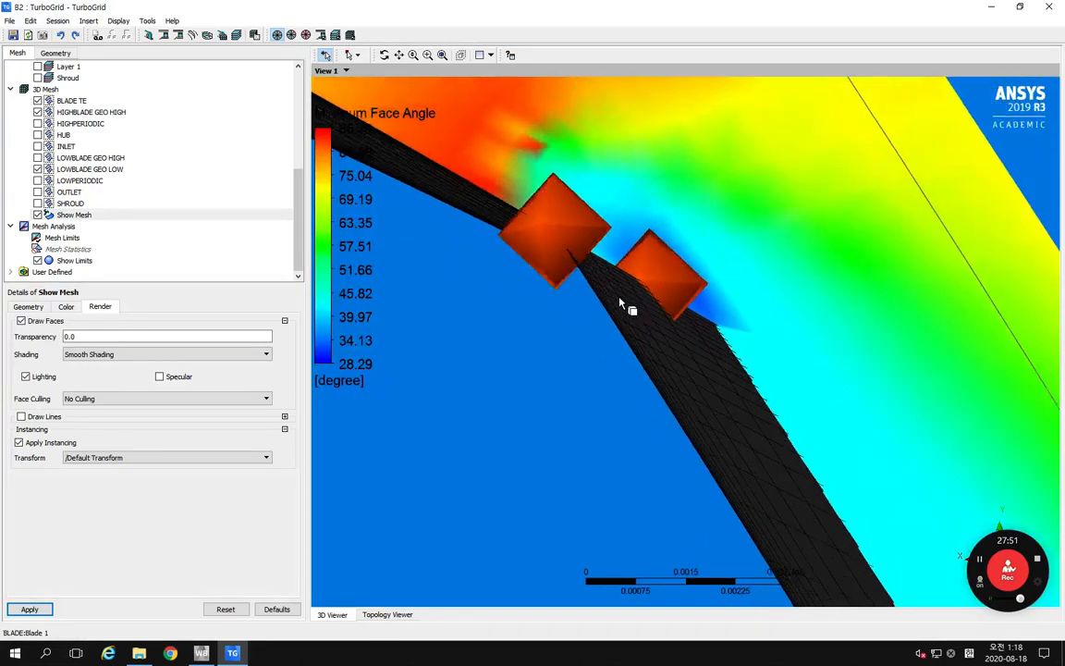
{"action": "scroll", "coordinate": [622, 305], "scroll_direction": "down", "scroll_amount": 6}
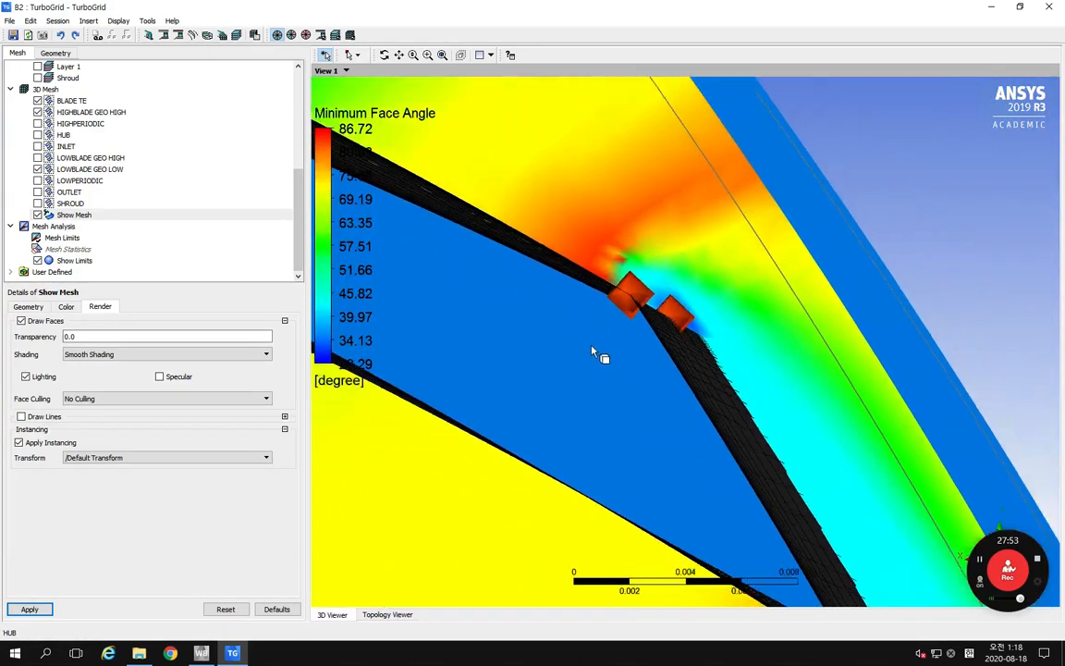
{"action": "scroll", "coordinate": [594, 353], "scroll_direction": "down", "scroll_amount": 6}
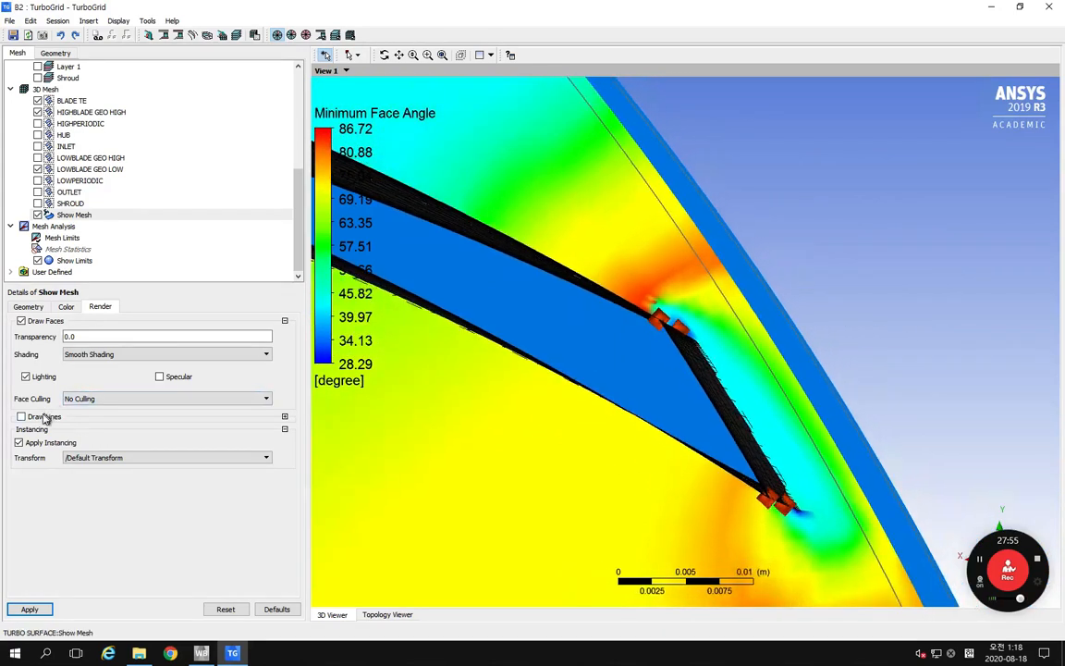
Step: Turn Draw Lines back on for the Show Mesh surface, apply it, and view the mesh across the whole blade passage
{"action": "left_click", "coordinate": [21, 417]}
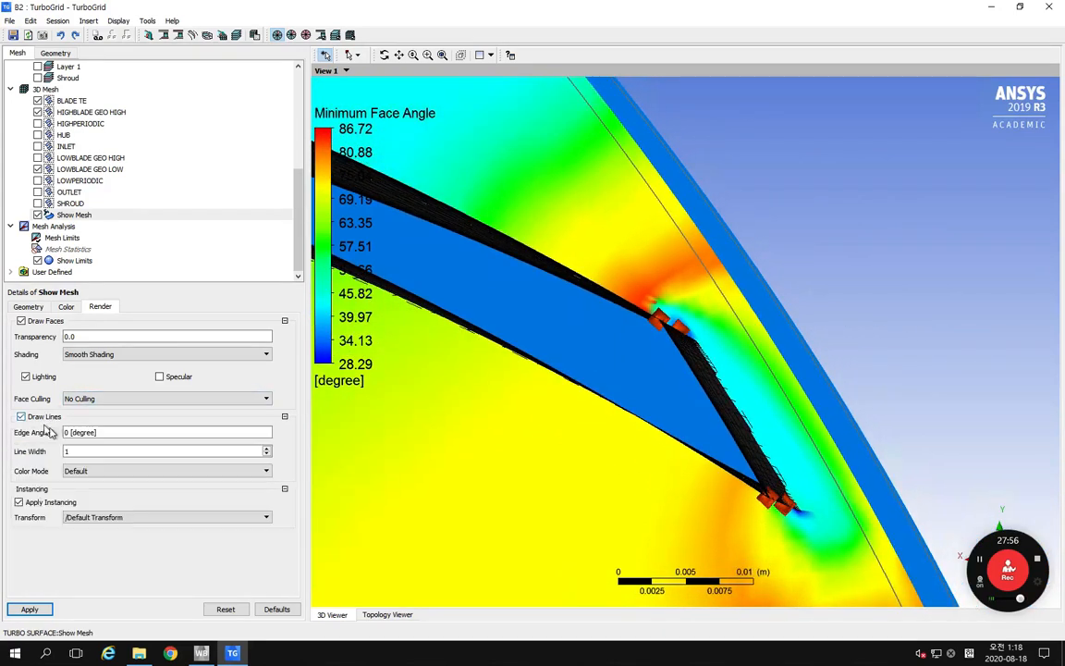
{"action": "left_click", "coordinate": [30, 608]}
{"action": "scroll", "coordinate": [717, 370], "scroll_direction": "down", "scroll_amount": 5}
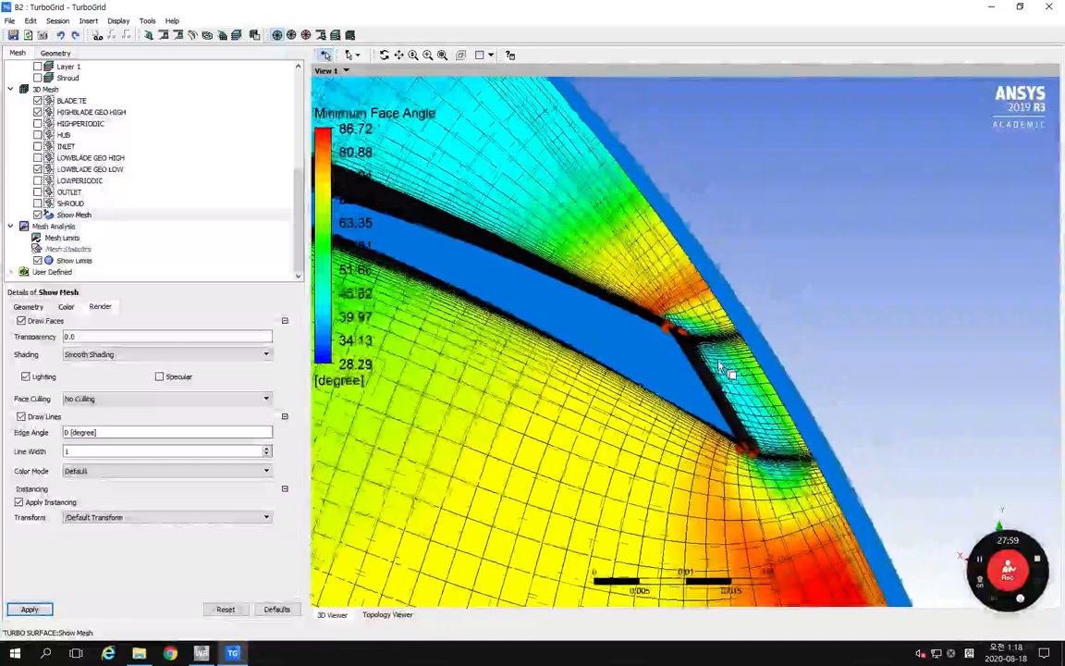
{"action": "scroll", "coordinate": [721, 368], "scroll_direction": "down", "scroll_amount": 5}
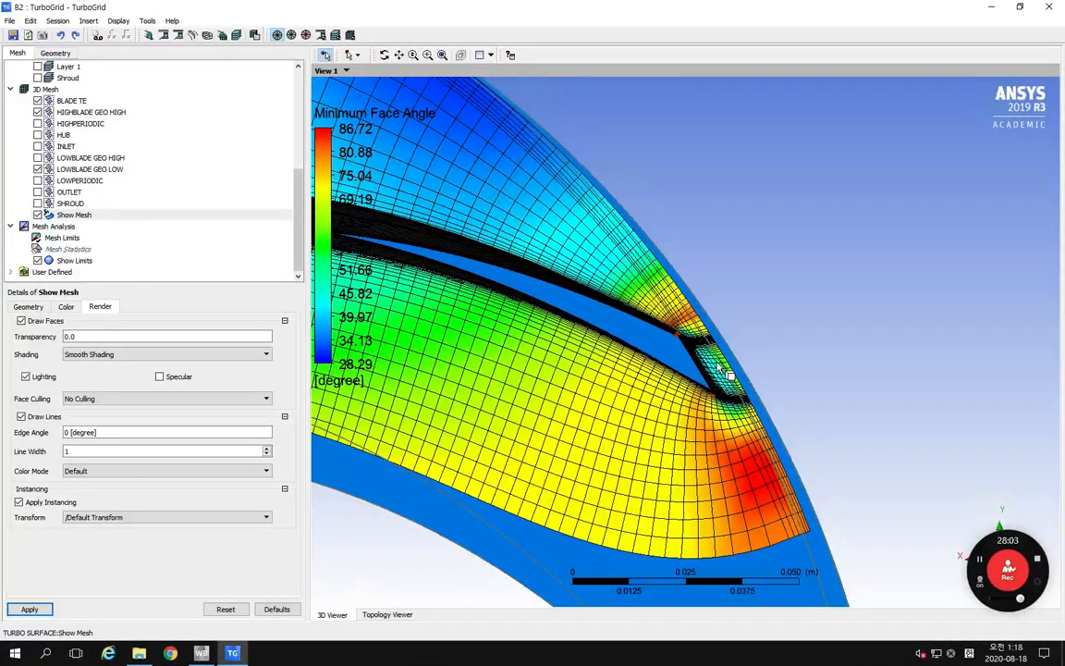
{"action": "middle_click_drag", "start_coordinate": [719, 367], "coordinate": [679, 351]}
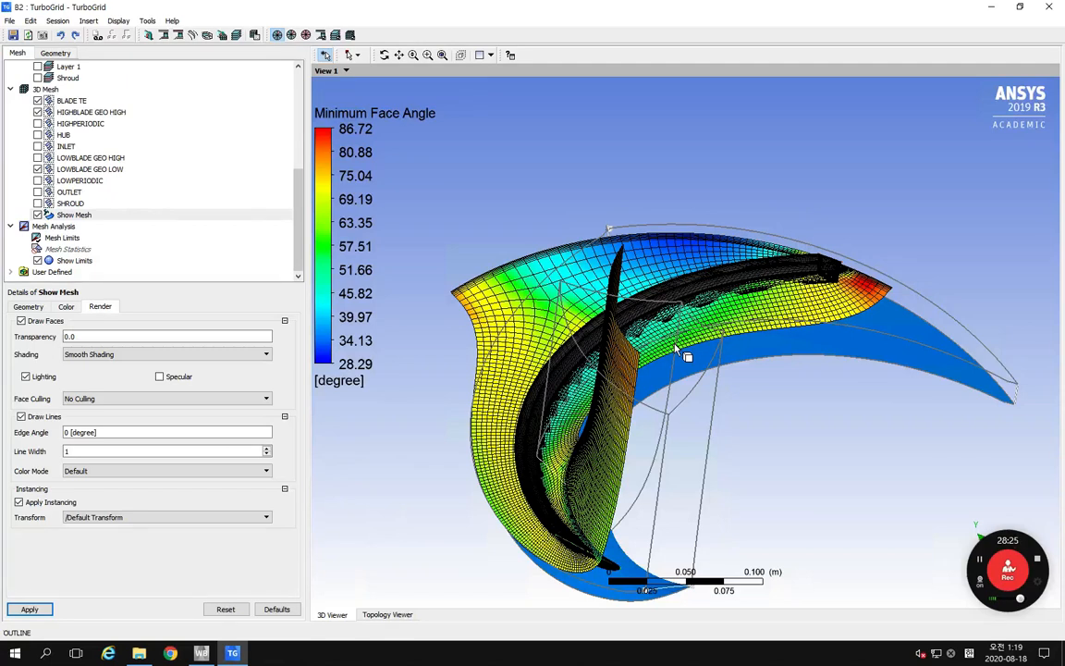
Step: Close TurboGrid, return to Workbench, and save the WS01_TurboGrid_OH2_Pump_Impeller project
{"action": "left_click", "coordinate": [1044, 9]}
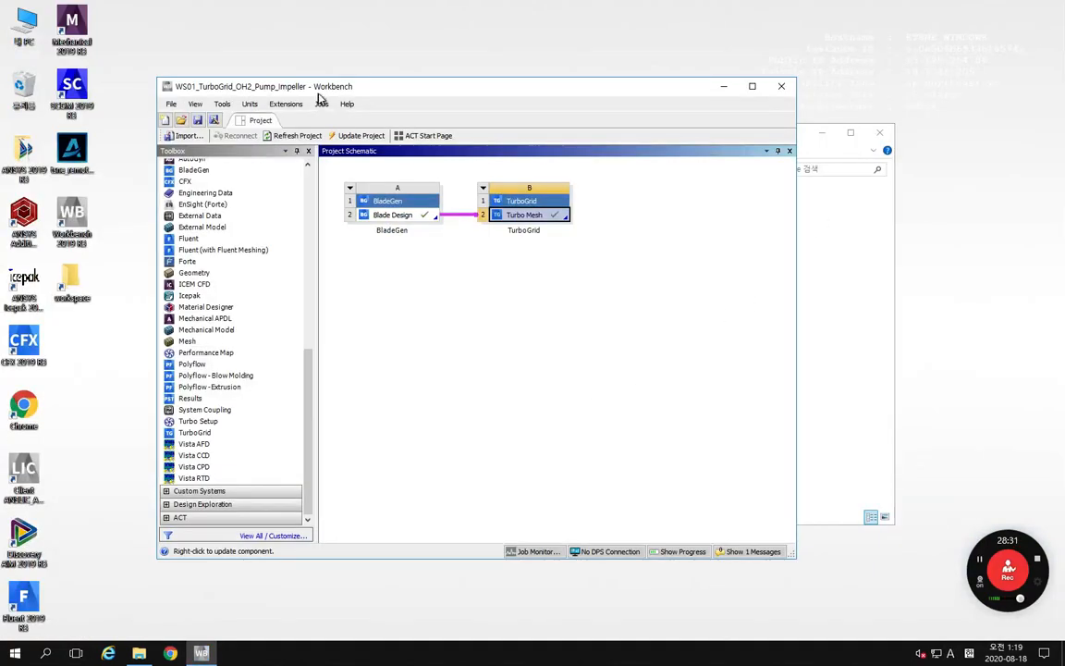
{"action": "left_click_drag", "start_coordinate": [404, 92], "coordinate": [376, 65]}
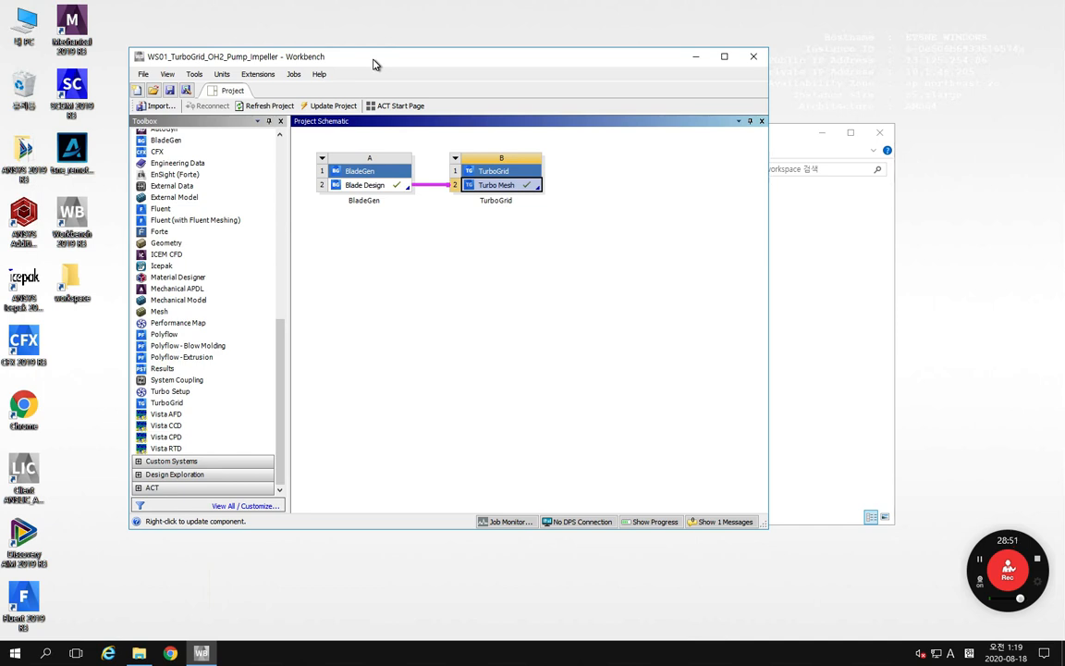
{"action": "left_click", "coordinate": [171, 92]}
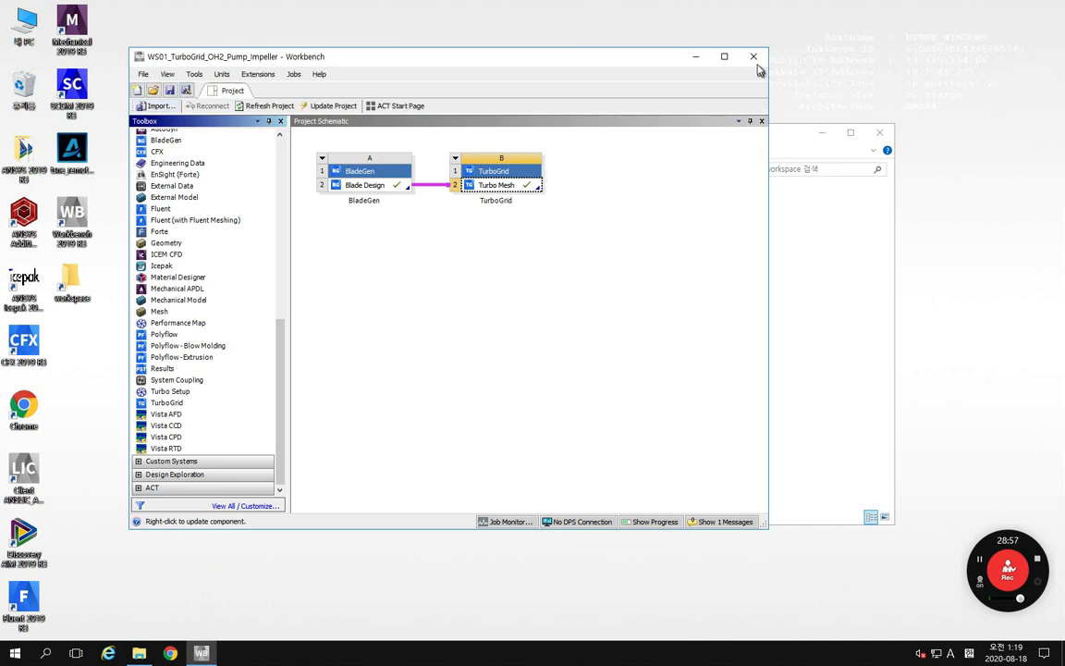
Step: Close Workbench and check the WS01_TurboGrid_OH2_Pump_Impeller project file and its files folder in the workspace folder
{"action": "left_click", "coordinate": [821, 133]}
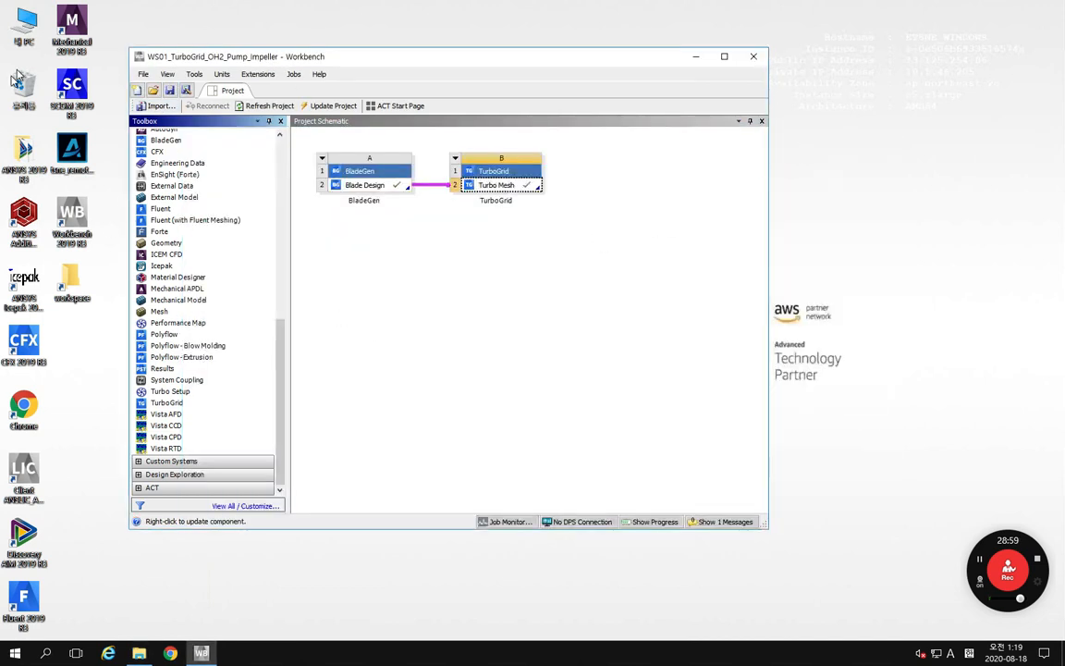
{"action": "left_click", "coordinate": [139, 652]}
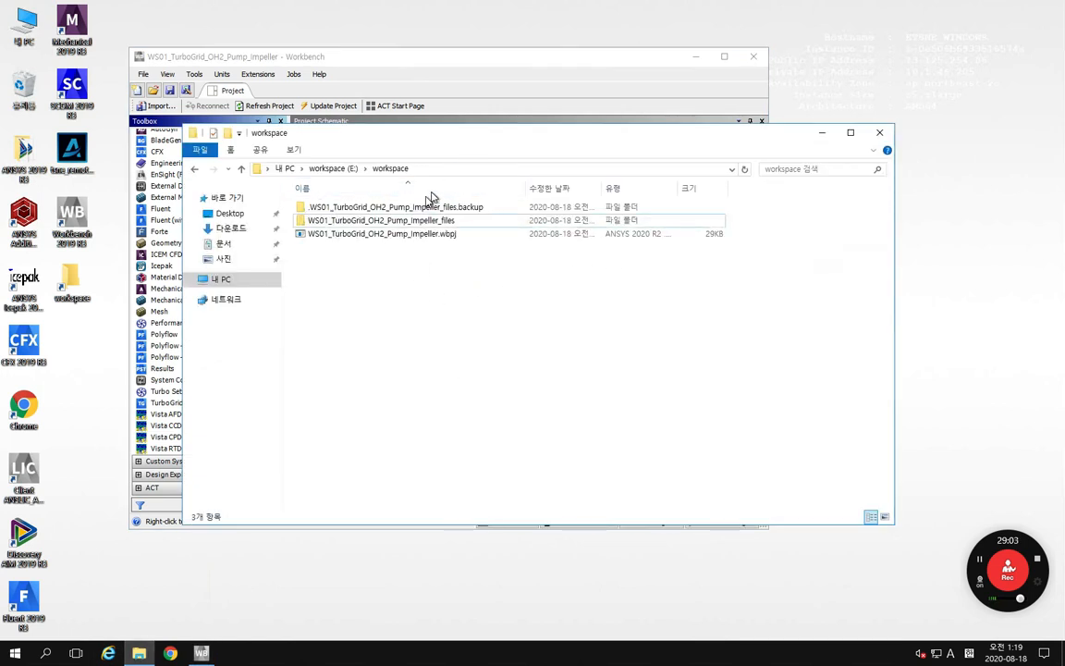
{"action": "left_click_drag", "start_coordinate": [502, 138], "coordinate": [625, 144]}
{"action": "left_click", "coordinate": [563, 53]}
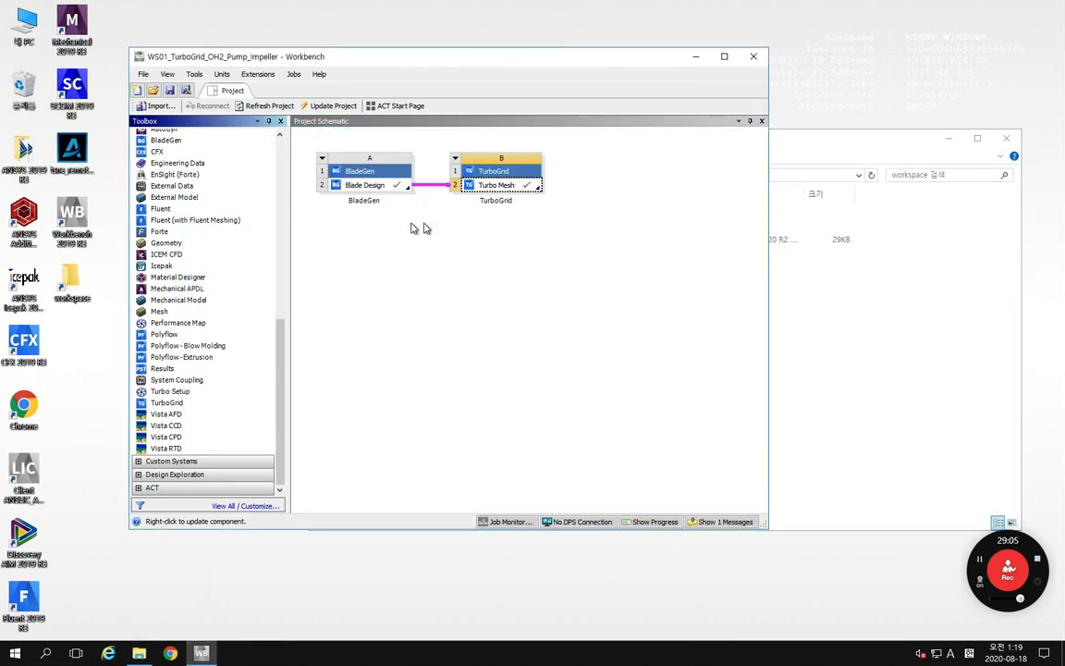
{"action": "left_click", "coordinate": [752, 57]}
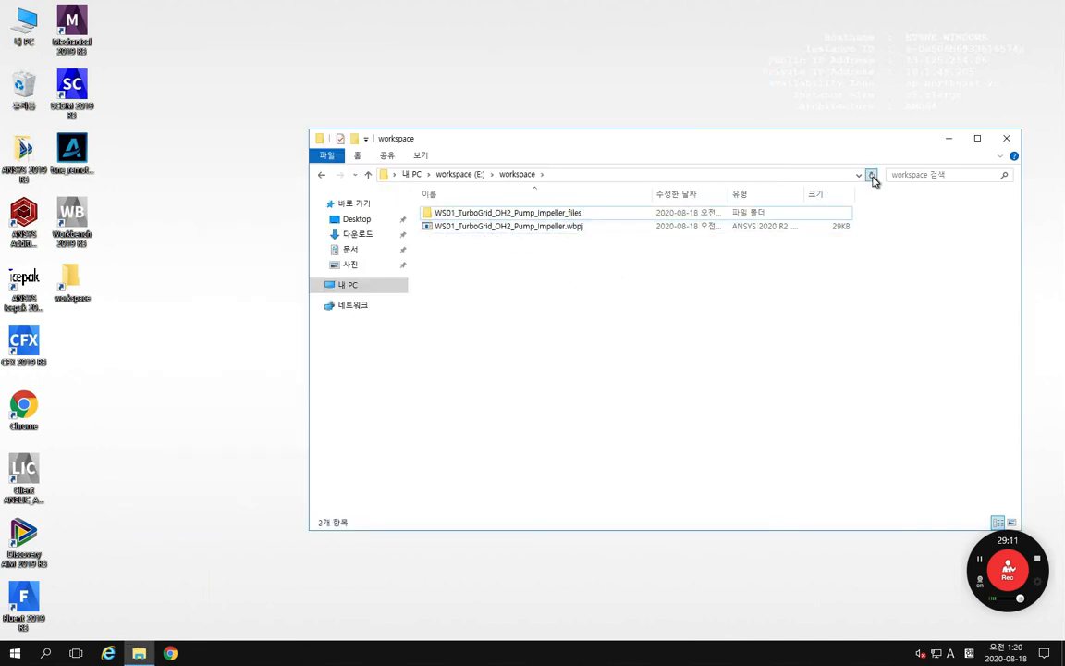
{"action": "left_click_drag", "start_coordinate": [619, 264], "coordinate": [442, 209]}
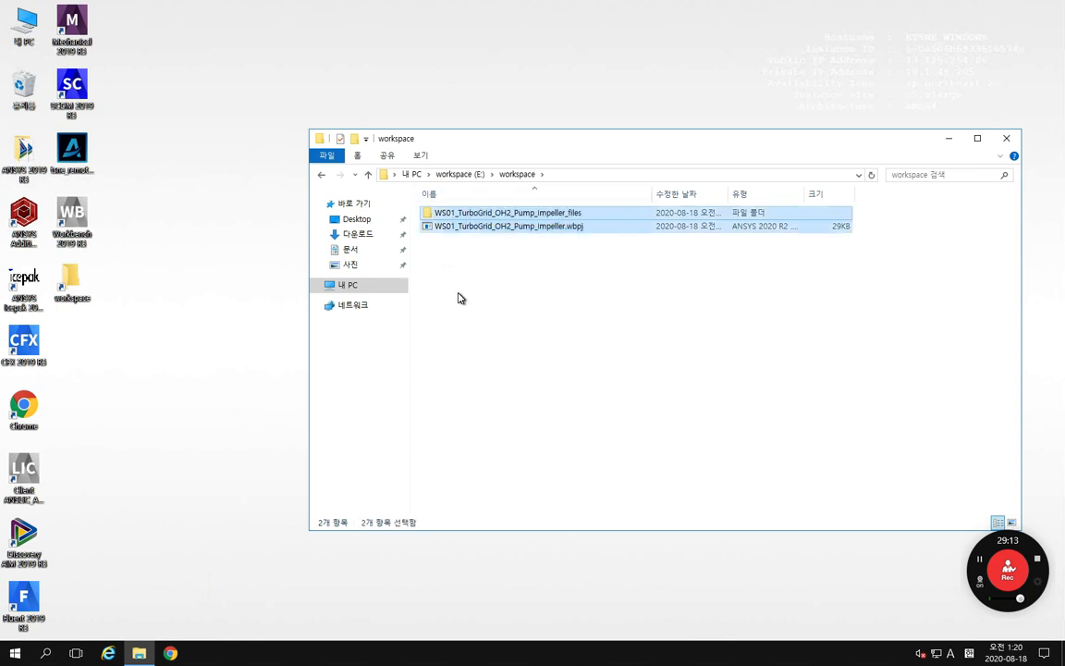
{"action": "left_click", "coordinate": [499, 321]}
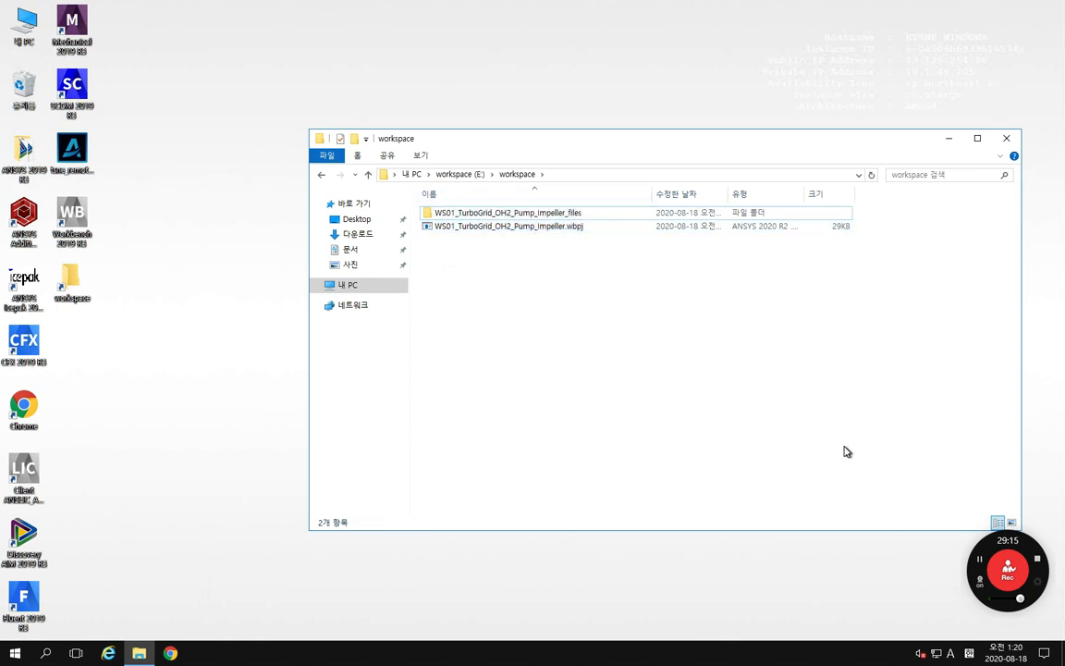